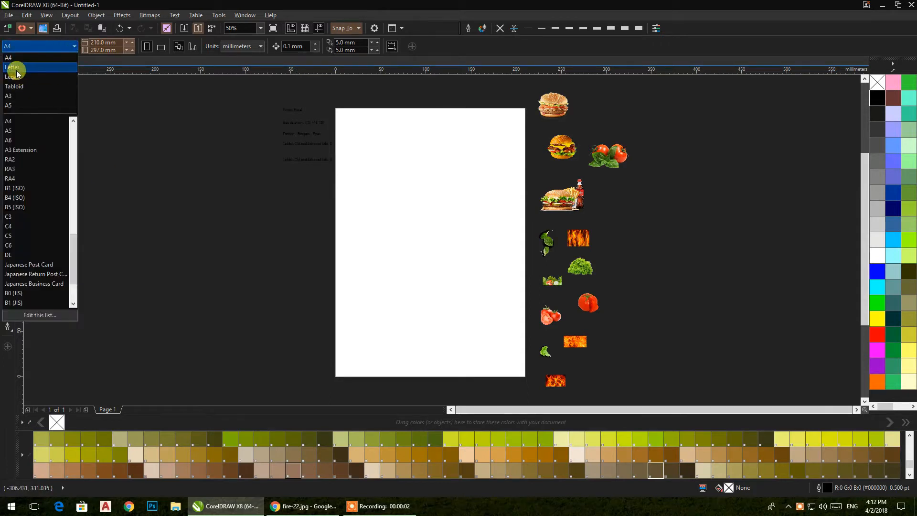
Step: Set the page size to Letter and add a rectangle covering the whole page
click(13, 67)
drag(275, 199, 245, 185)
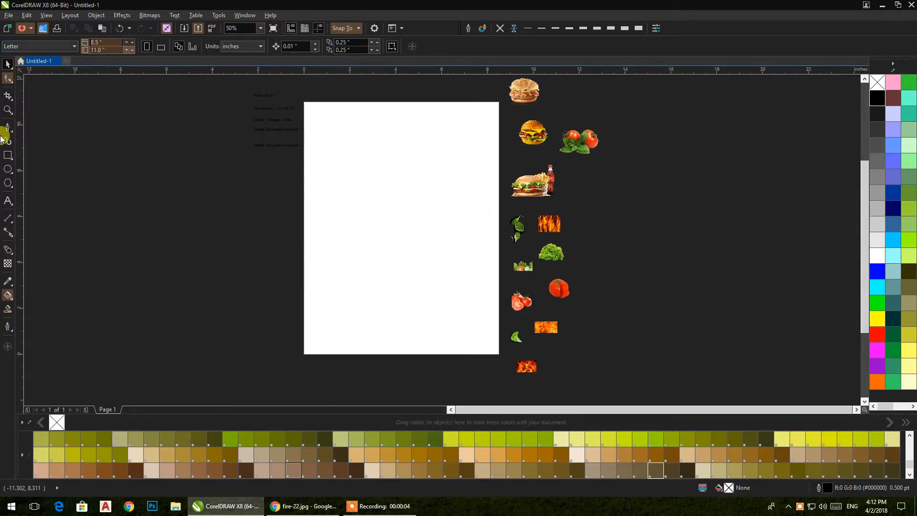
double_click(7, 155)
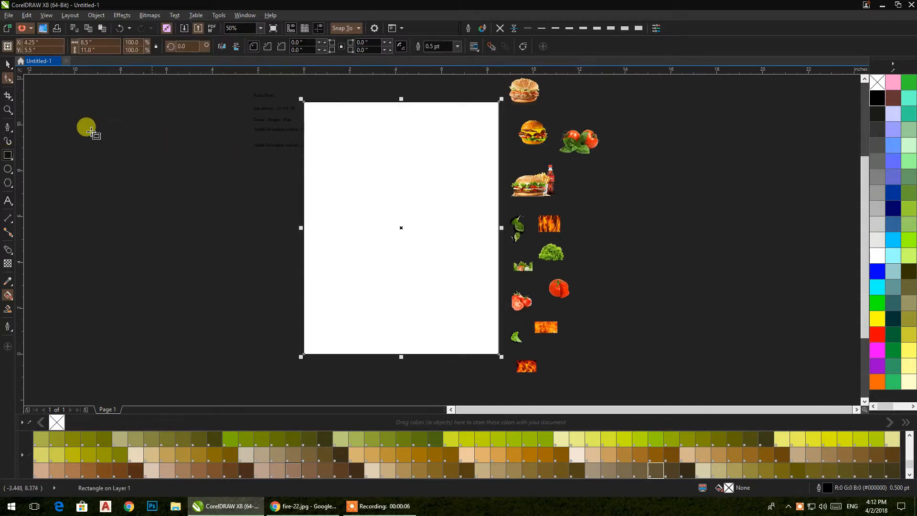
click(338, 217)
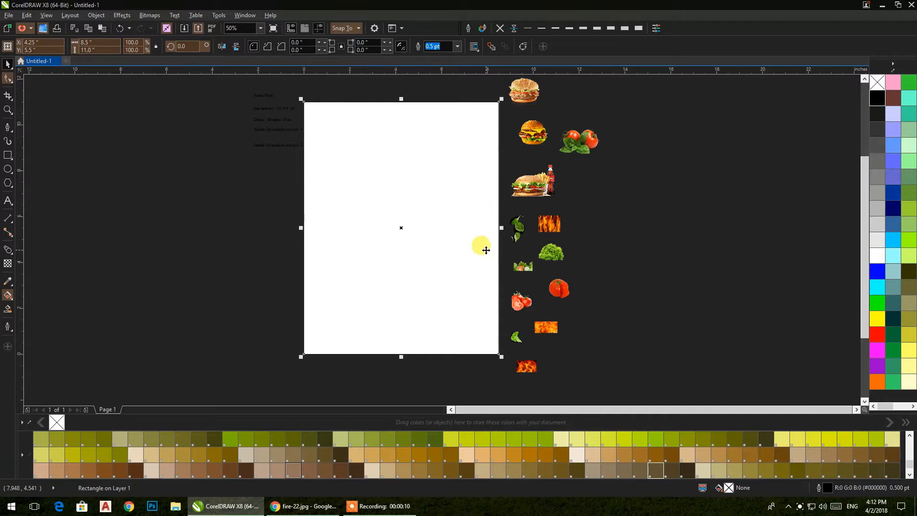
Step: Fill the page-sized rectangle with the dark brown PANTONE 11-2-7 C
click(892, 99)
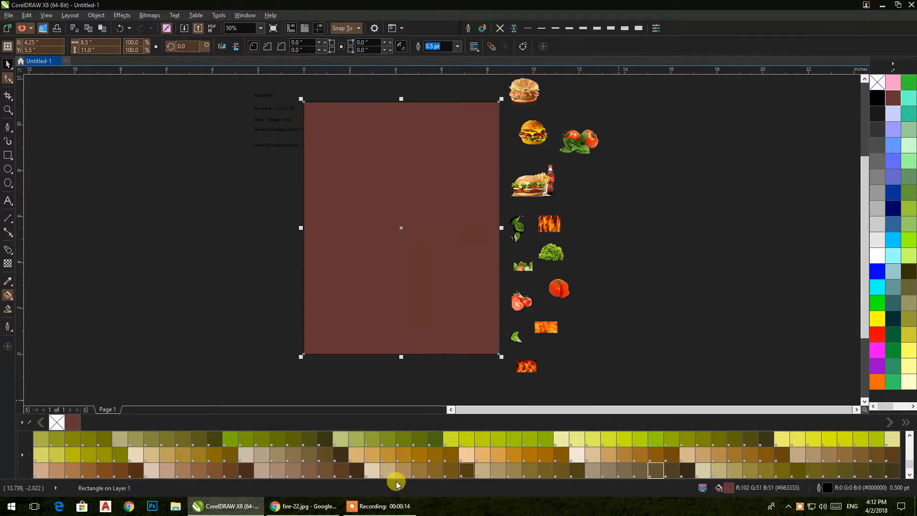
scroll(553, 472, down, 3)
scroll(463, 456, down, 5)
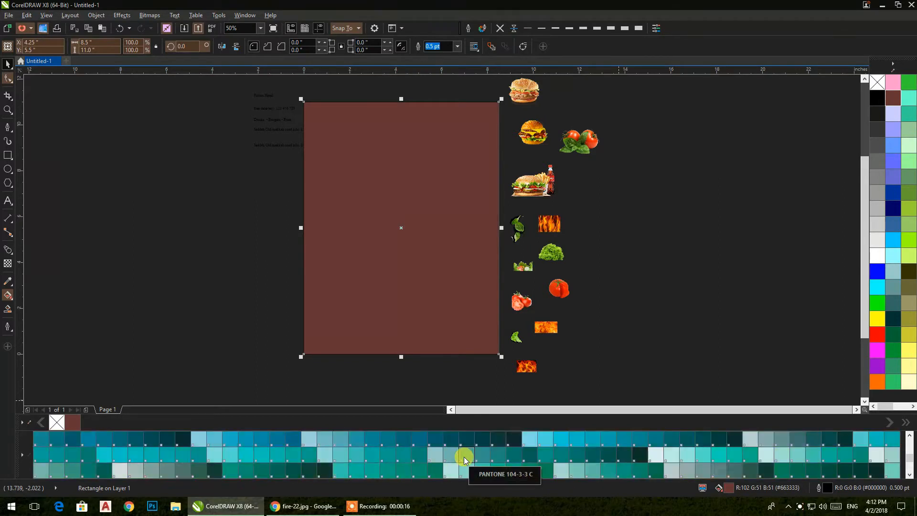
scroll(464, 457, down, 5)
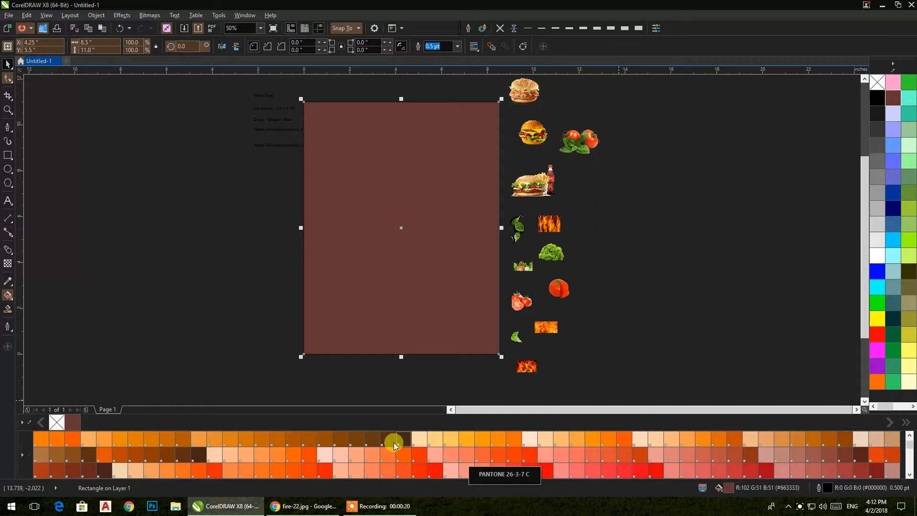
click(402, 438)
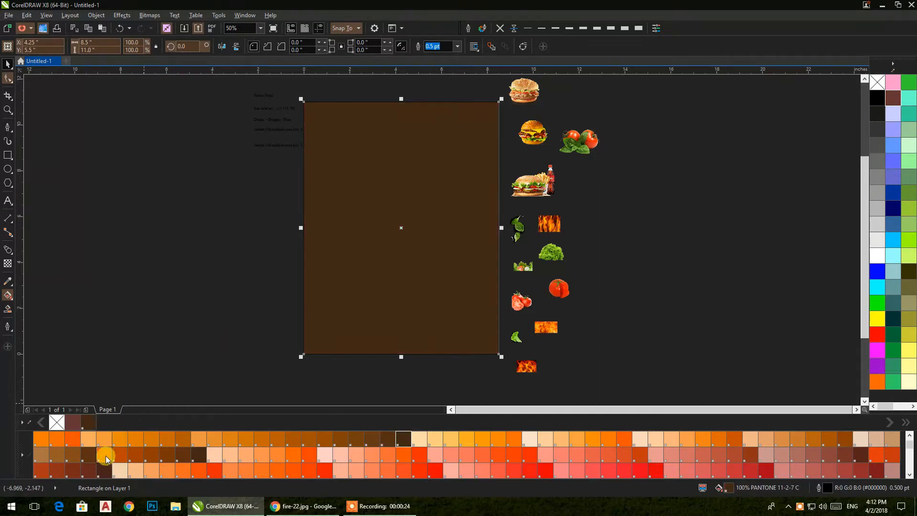
click(234, 296)
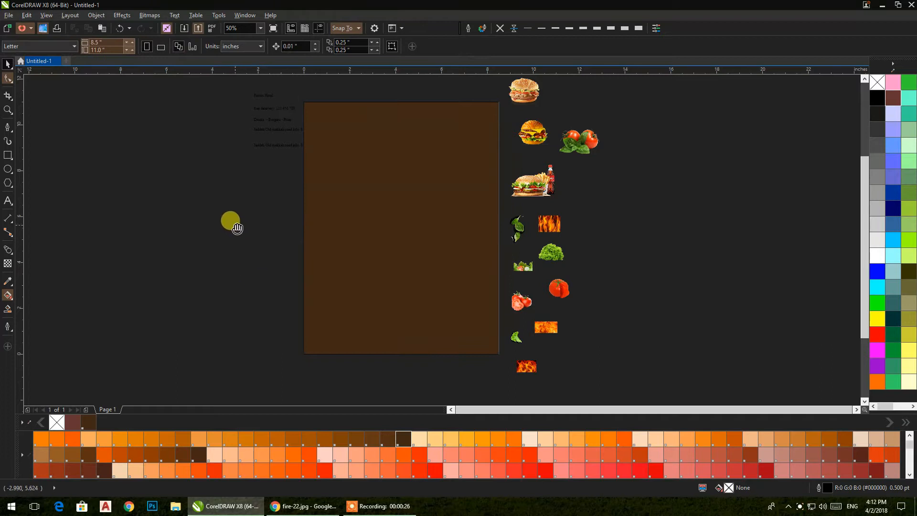
Step: Apply a one-step inside contour to the brown page rectangle with an offset of about 0.58 inches
drag(238, 227, 243, 235)
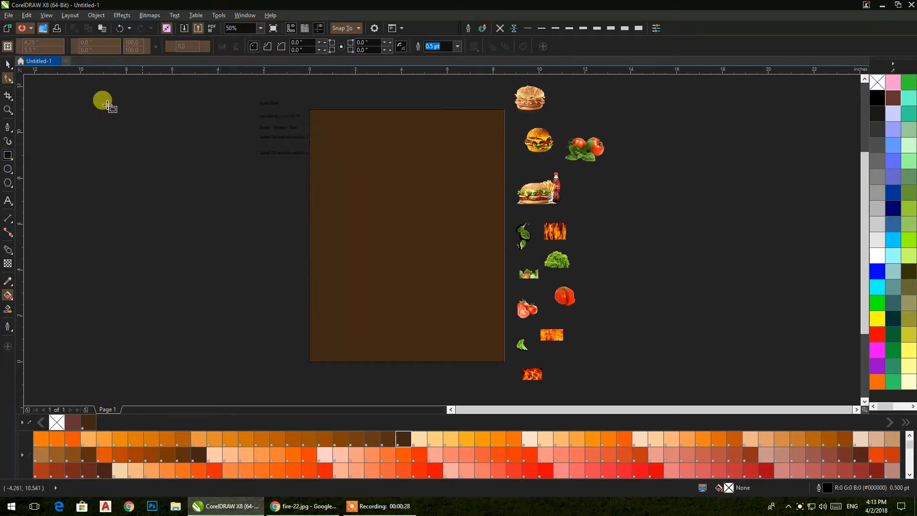
click(336, 156)
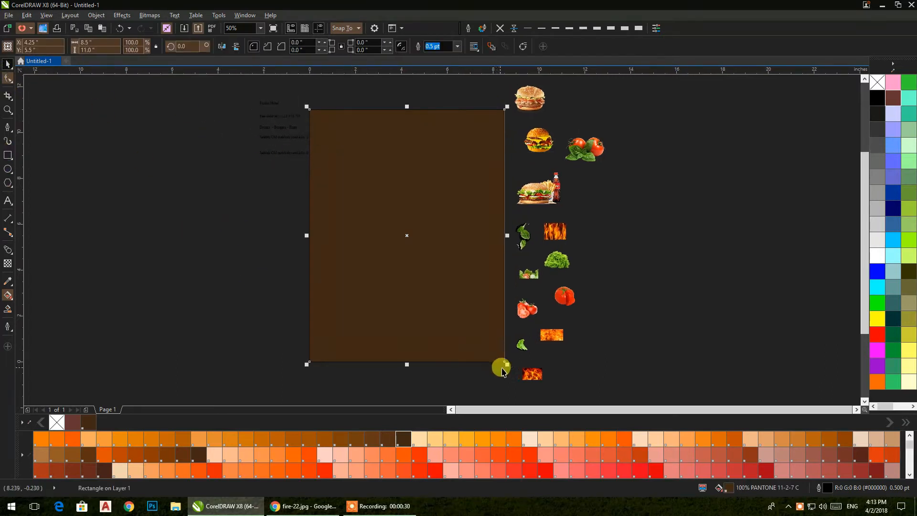
click(11, 256)
click(13, 257)
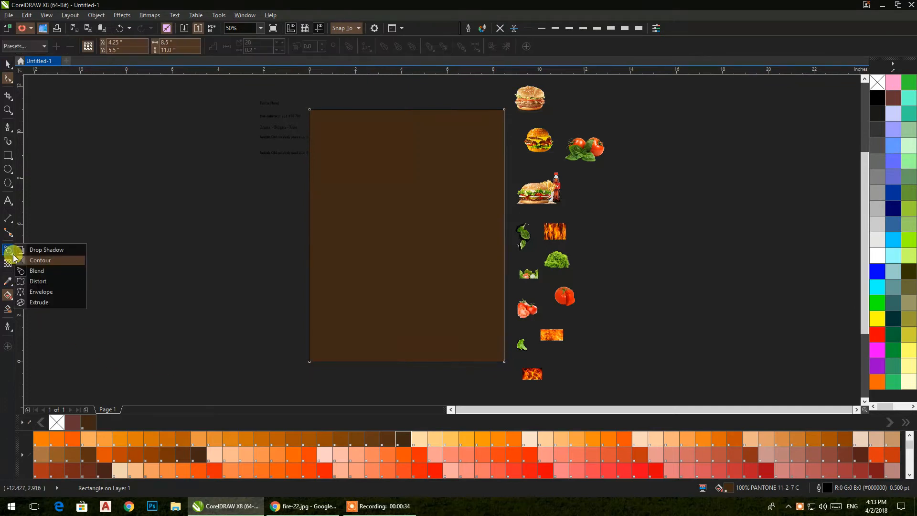
click(31, 263)
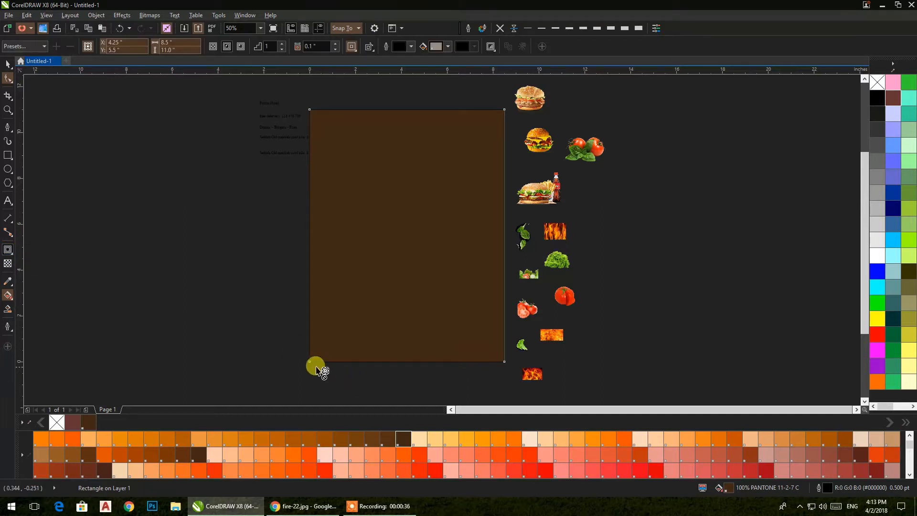
drag(310, 360, 324, 348)
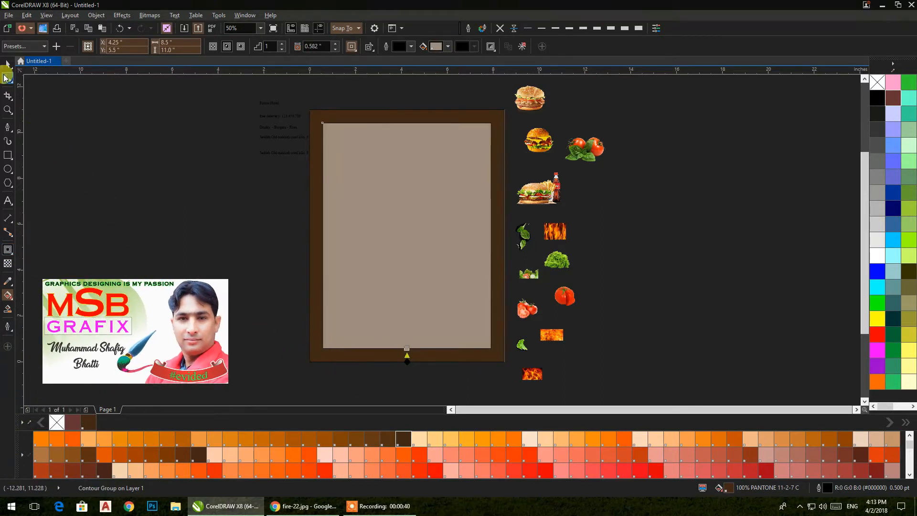
Step: Break the contour group apart to separate the inner rectangle from the brown background
click(6, 67)
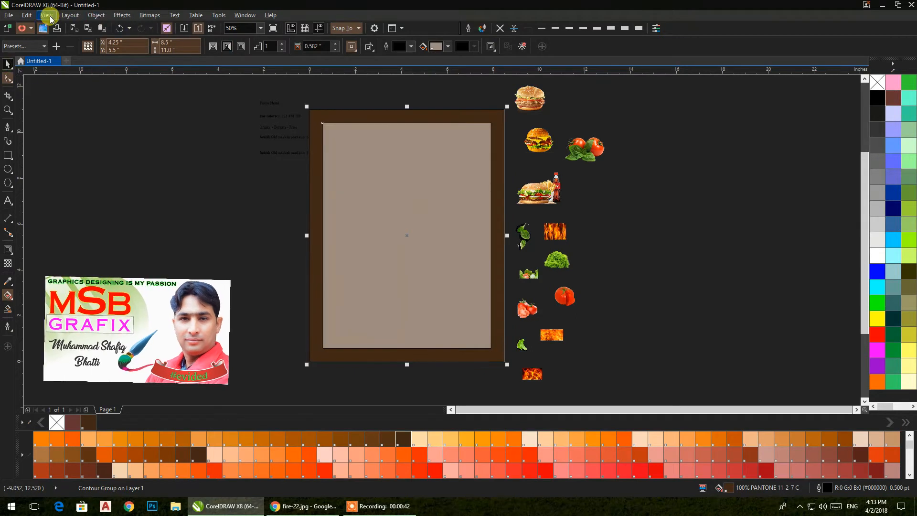
click(33, 17)
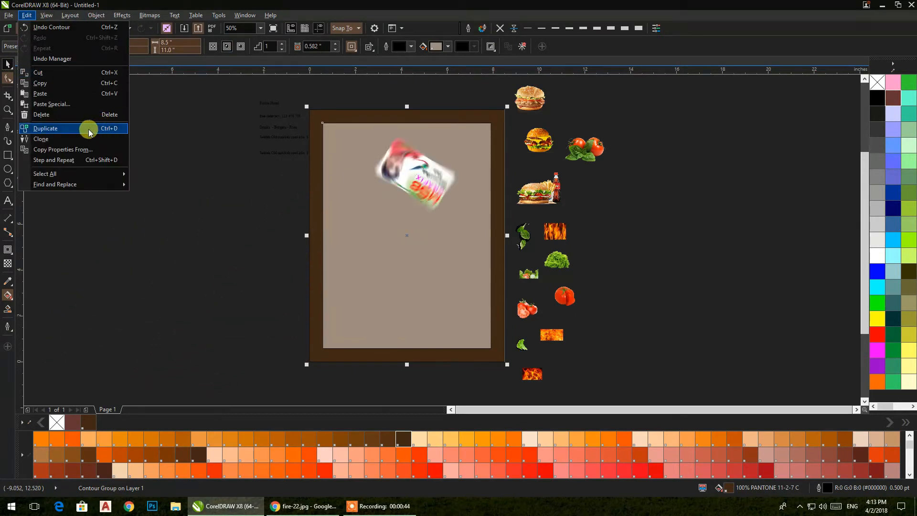
mouse_move(95, 16)
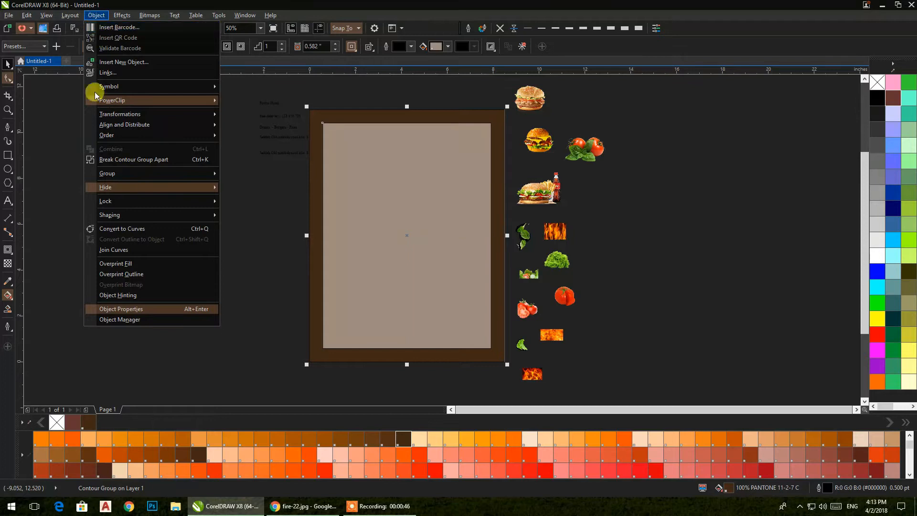
click(173, 162)
Step: Remove the fill from the inner rectangle, leaving only its outline
click(336, 192)
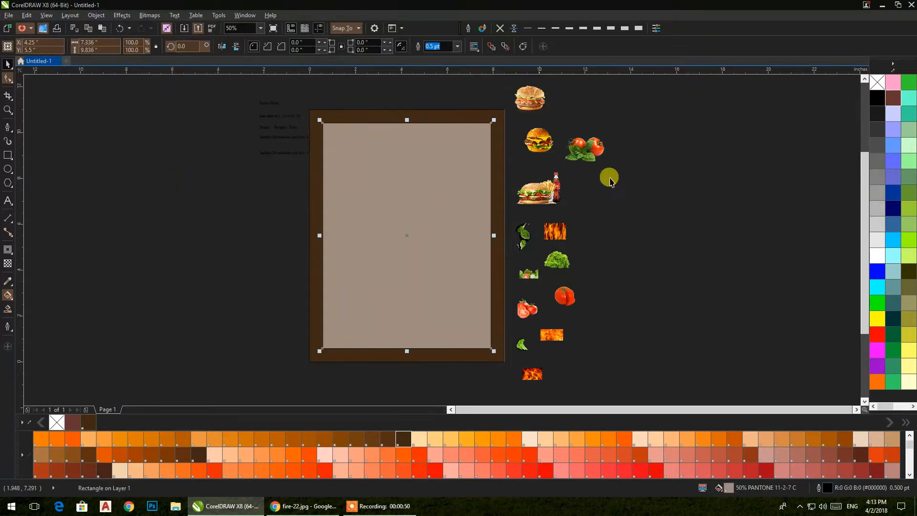
click(877, 82)
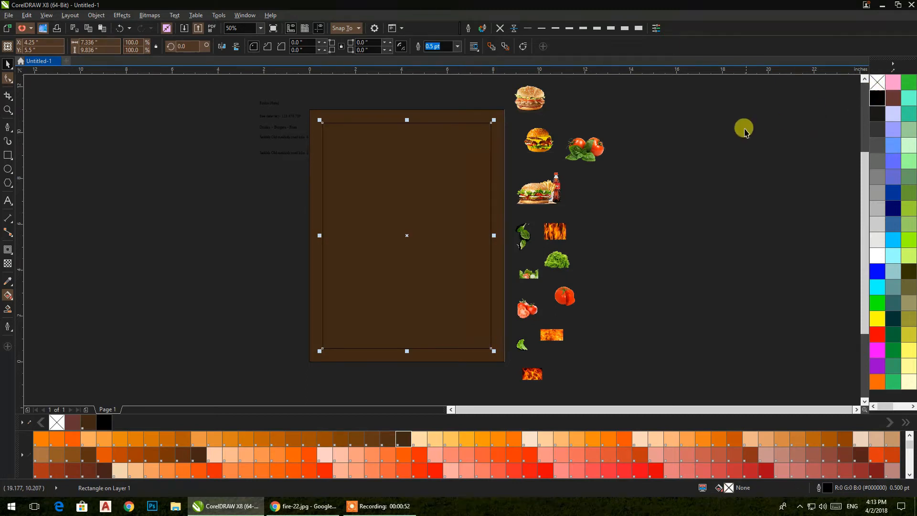
click(748, 130)
Step: Draw a tall rectangle about 3.17 by 12.27 inches over the middle of the page, extending past its upper and lower edges
click(8, 155)
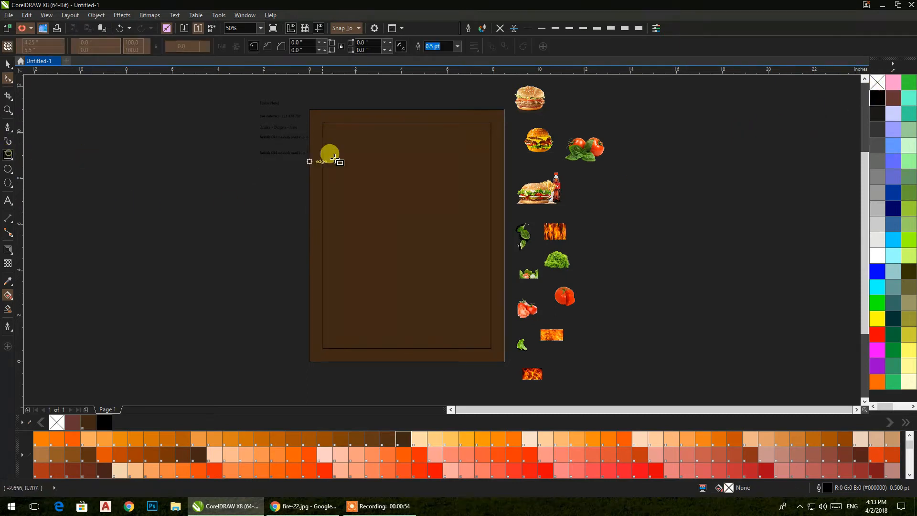
drag(370, 97, 443, 378)
key(space)
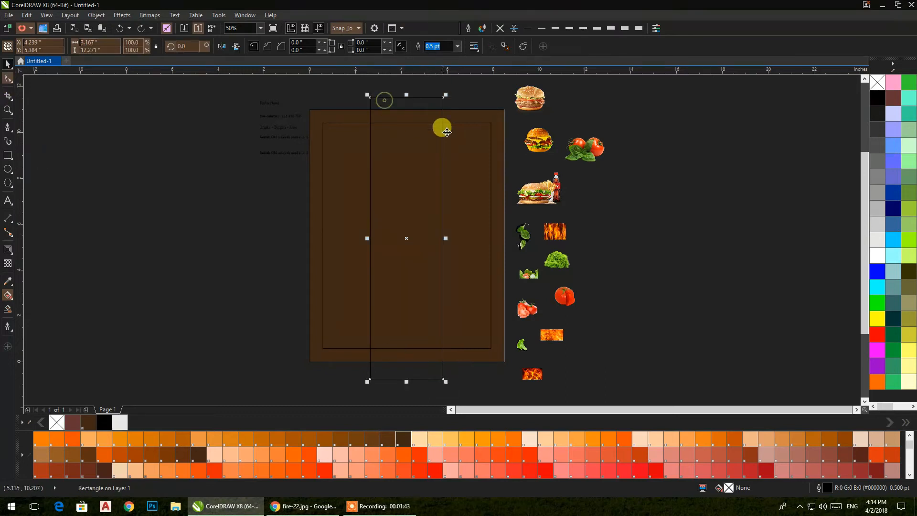
Step: Trim the middle out of the inner frame with the tall rectangle and delete the tall rectangle
shift+click(445, 131)
click(285, 46)
click(384, 109)
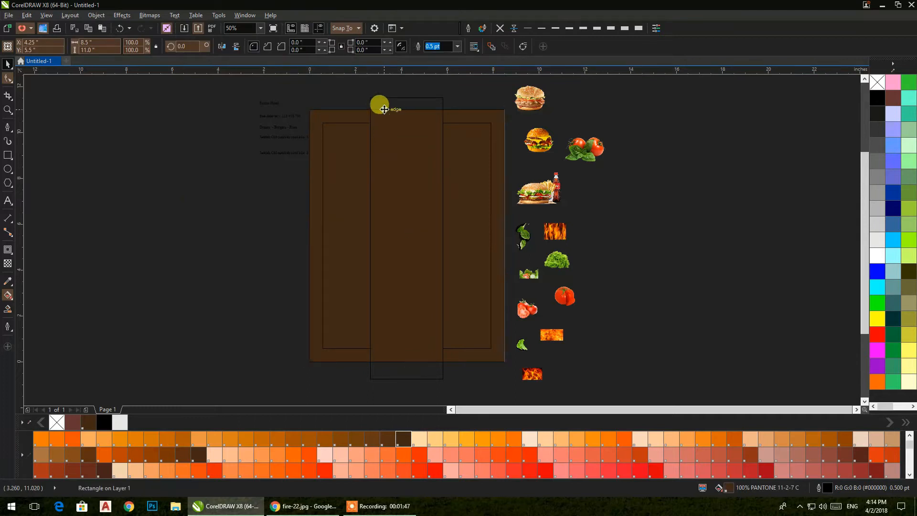
key(ctrl+z)
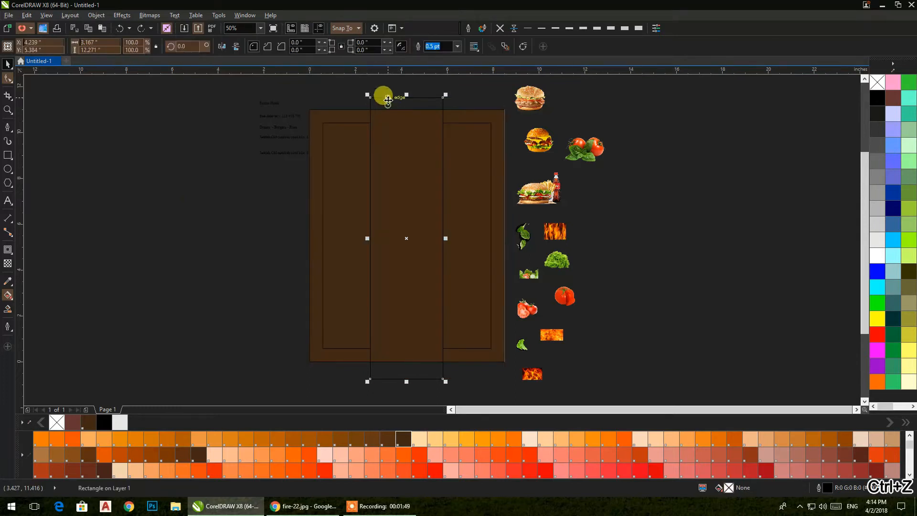
key(Delete)
Step: Break the trimmed inner frame apart into separate left and right pieces
click(369, 134)
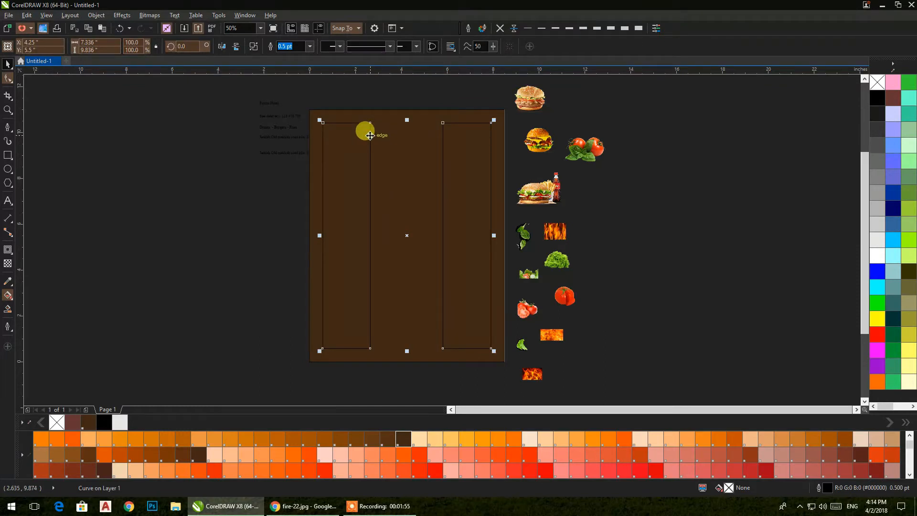
click(254, 46)
click(371, 139)
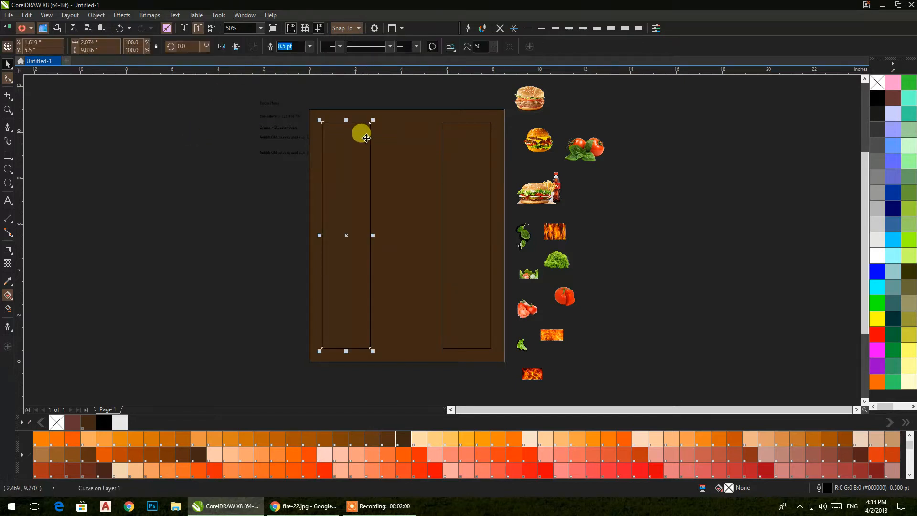
Step: Open the left frame piece by adding a node on its inner vertical side, breaking the curve there and deleting that side
click(8, 78)
double_click(370, 215)
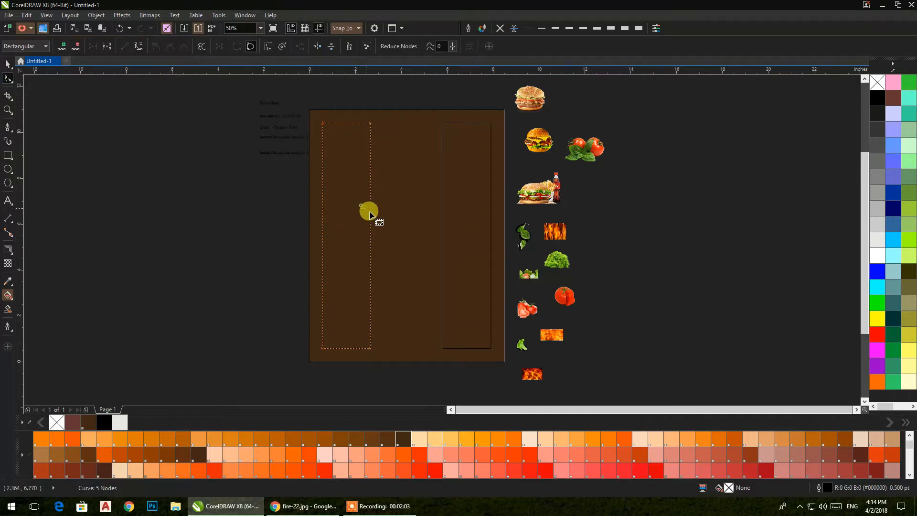
click(107, 48)
drag(353, 206, 392, 242)
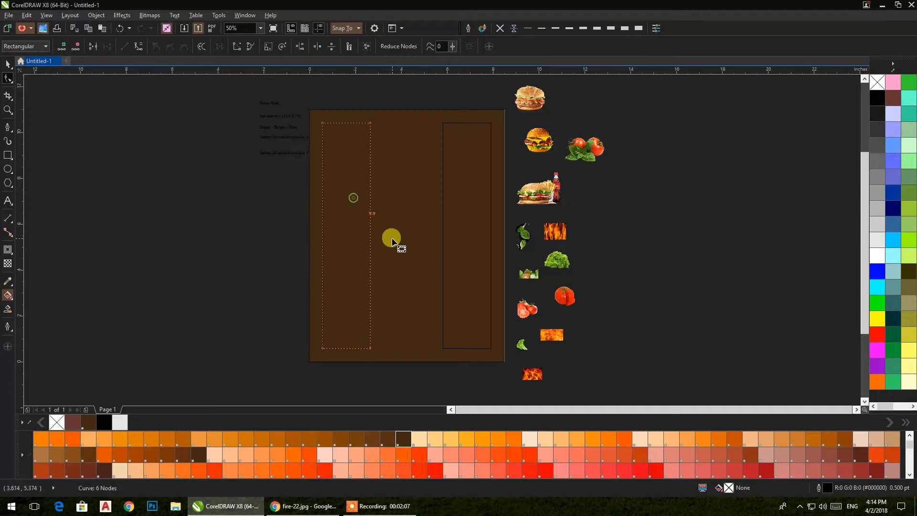
key(Delete)
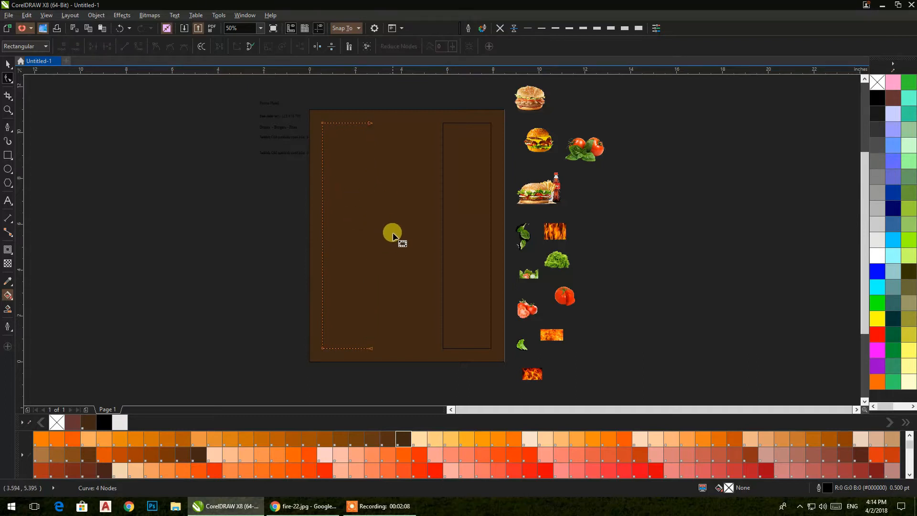
Step: Break the right frame piece at a new node on its inner vertical side and delete that side
click(443, 218)
click(441, 216)
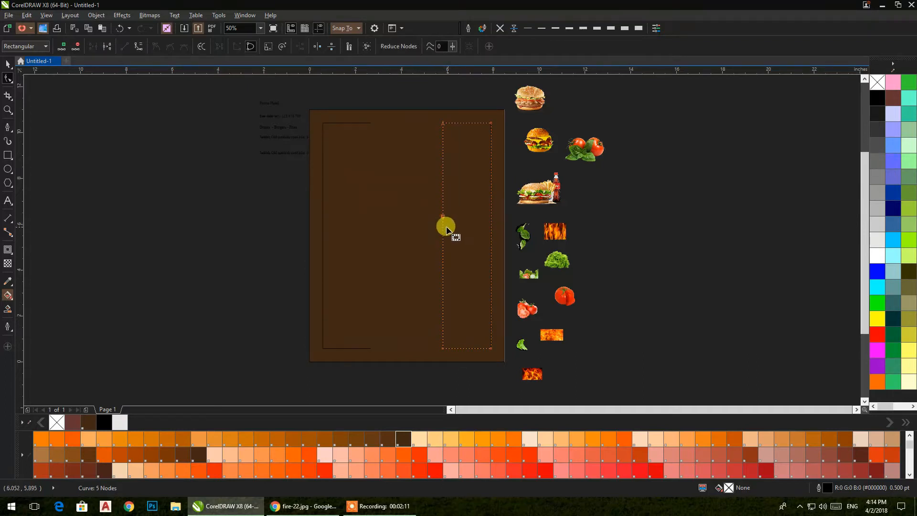
click(105, 46)
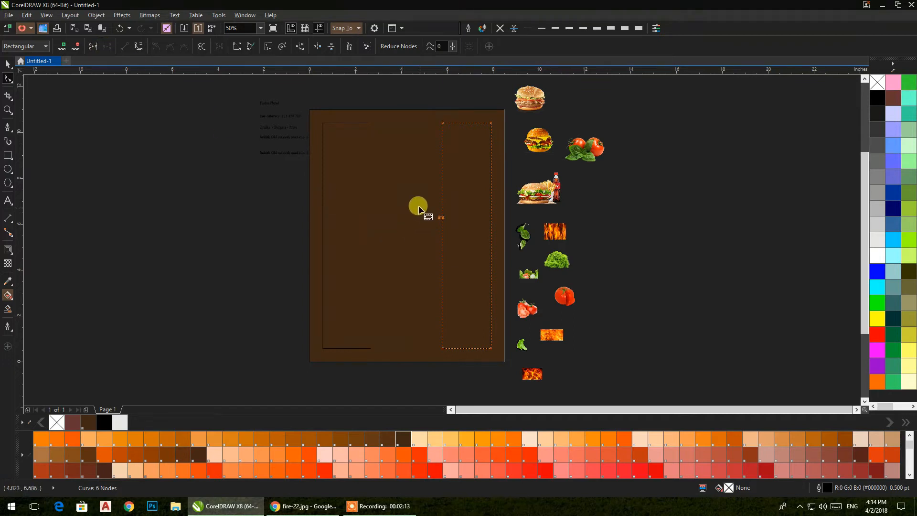
right_click(443, 218)
click(461, 234)
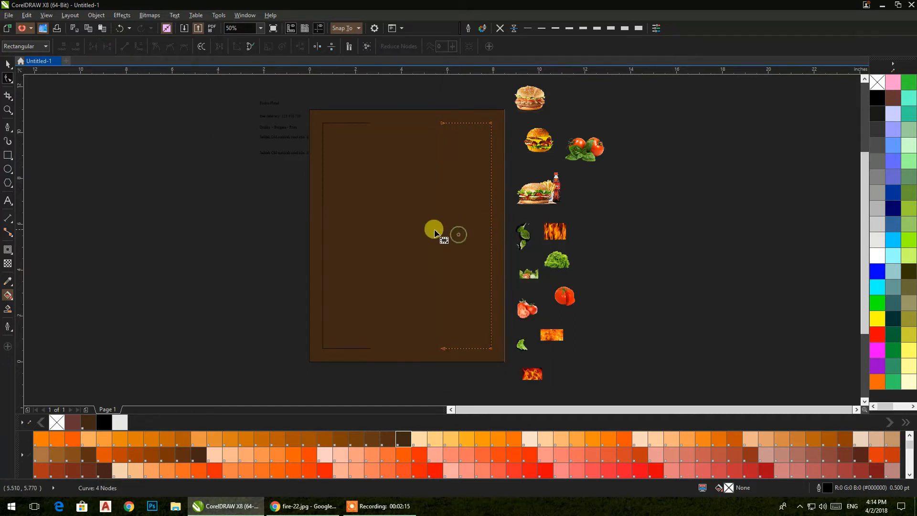
Step: Combine the left and right bracket-shaped frame pieces into one curve
click(11, 69)
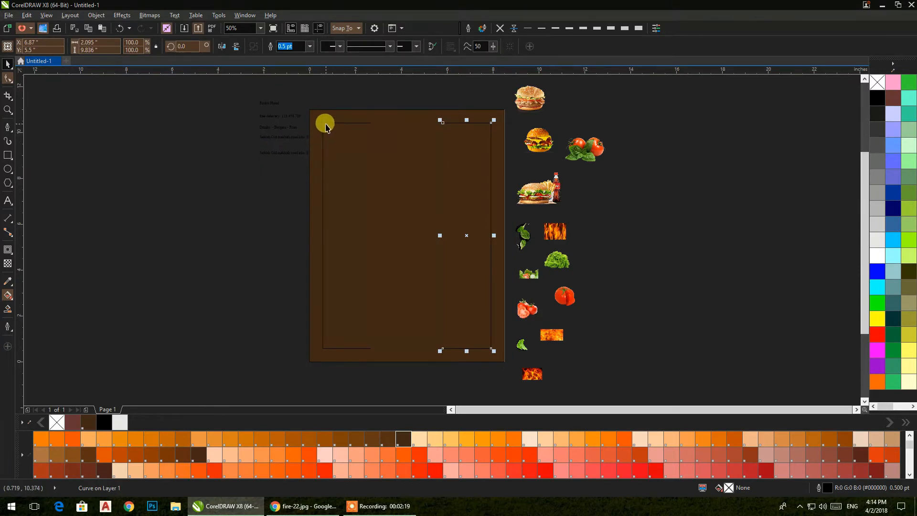
shift+click(326, 127)
right_click(327, 127)
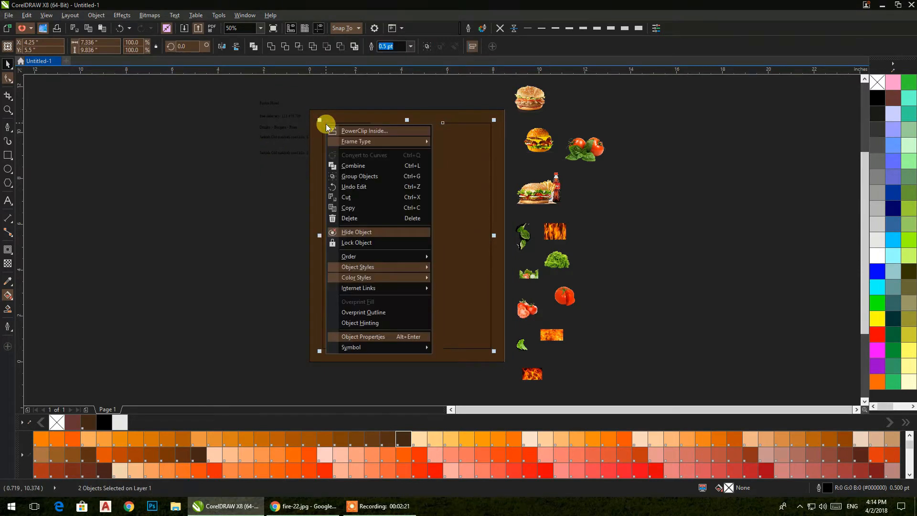
click(348, 166)
Step: Set the outline width of the bracket-shaped frame to 4 pt
click(596, 28)
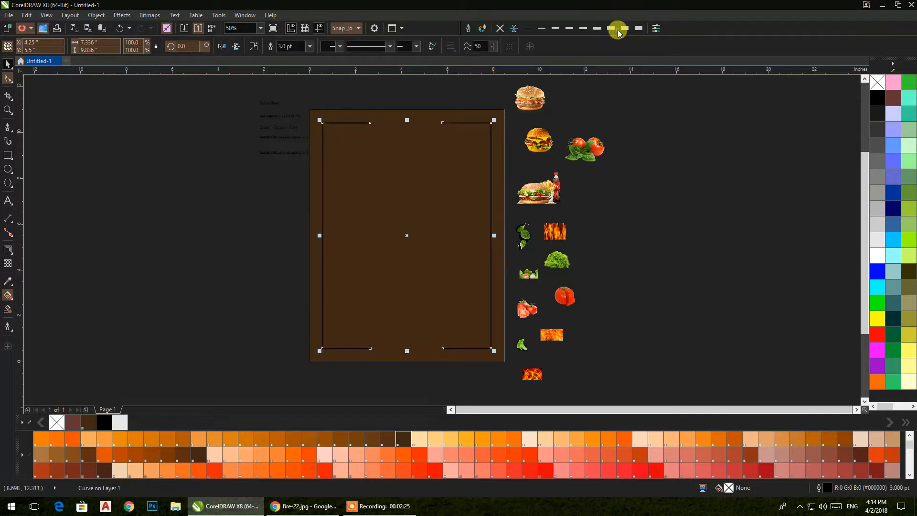
click(637, 31)
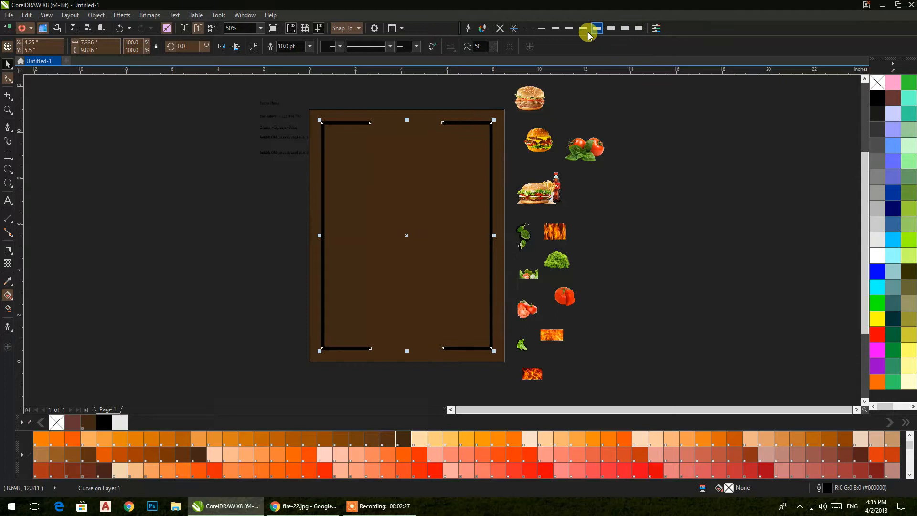
click(526, 30)
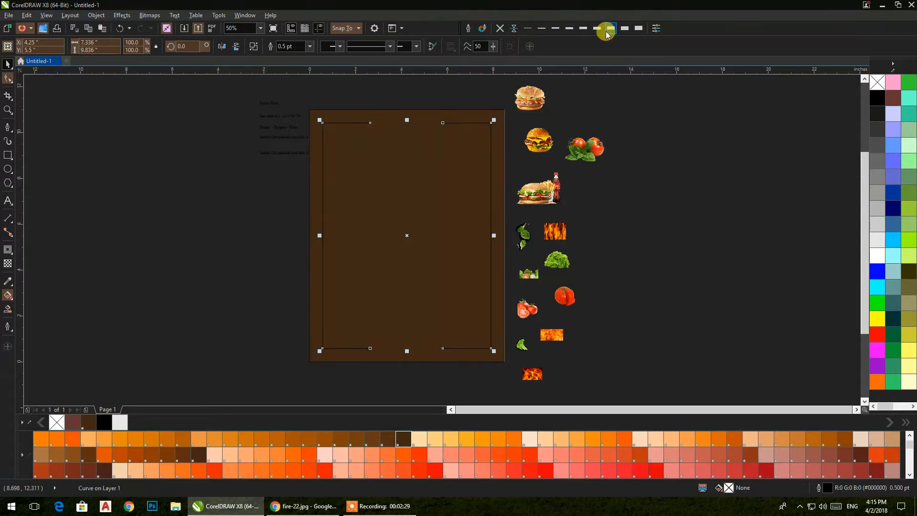
click(635, 138)
drag(452, 125, 423, 139)
key(ctrl+z)
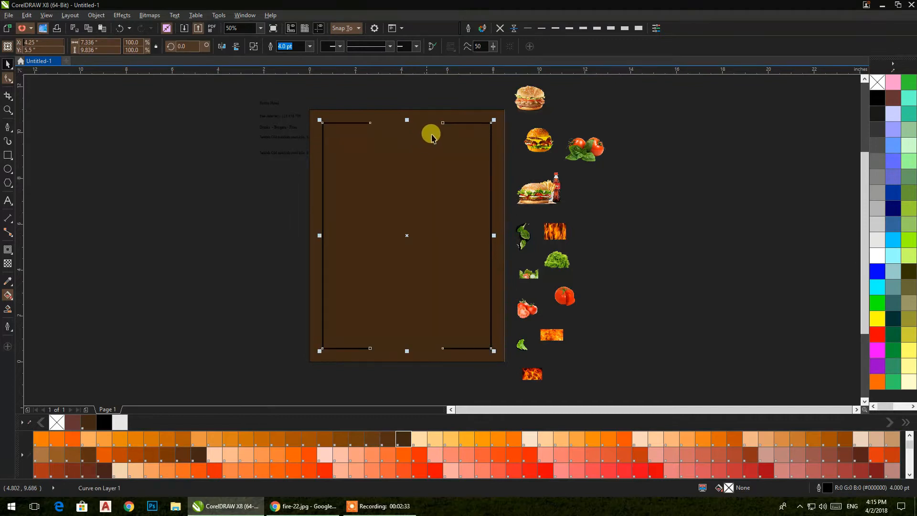
click(617, 114)
Step: Set the outline width of the brown background rectangle to 4 pt
click(371, 116)
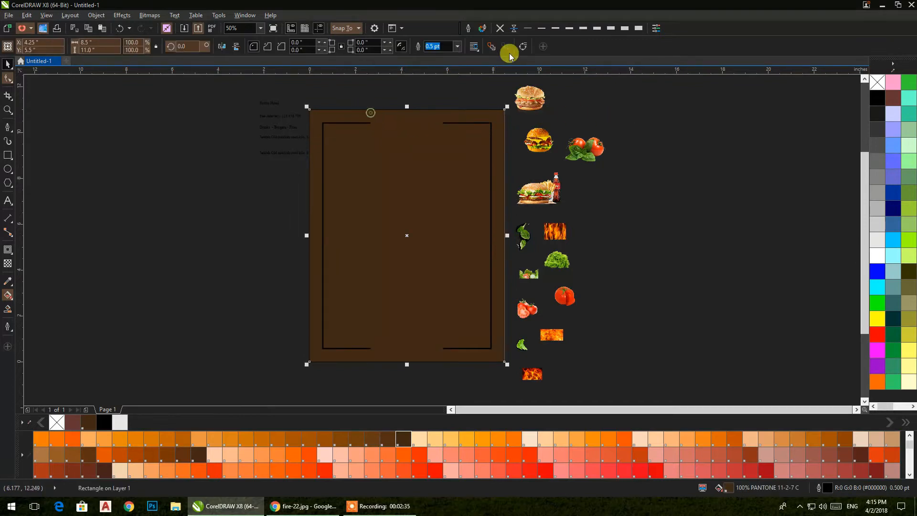
click(638, 148)
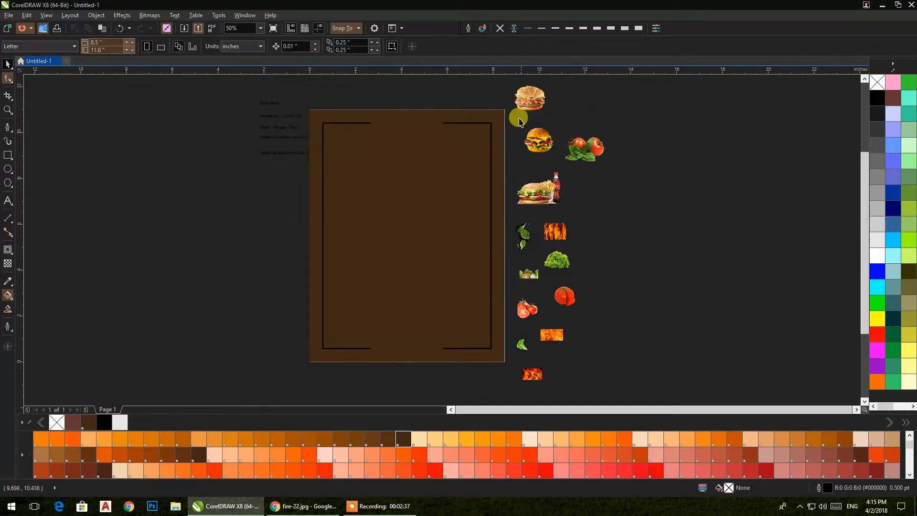
click(505, 114)
click(610, 30)
click(664, 192)
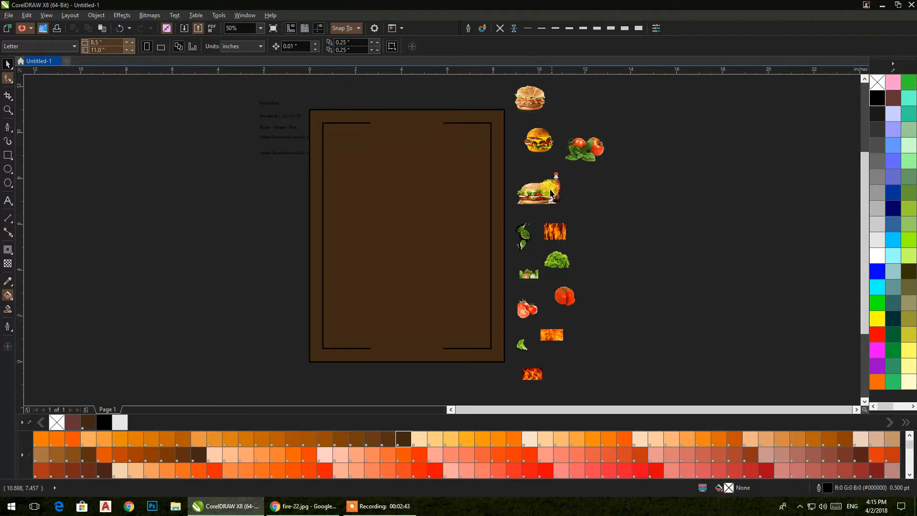
Step: Place the burger, fries and cola image on the page's lower half, centred at X 4.25, Y 3.75 in, and enlarge it to 8.5 in wide
drag(543, 196, 310, 302)
drag(380, 282, 399, 316)
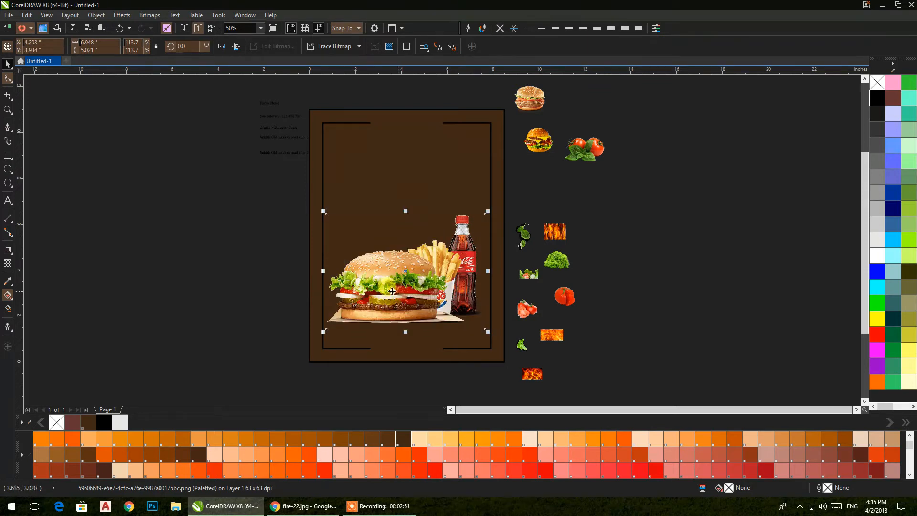
drag(392, 289, 430, 260)
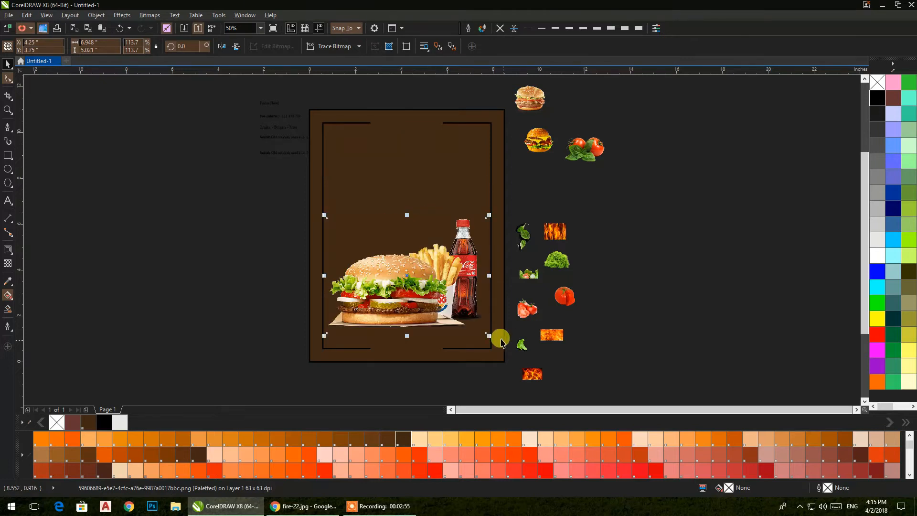
drag(486, 335, 506, 349)
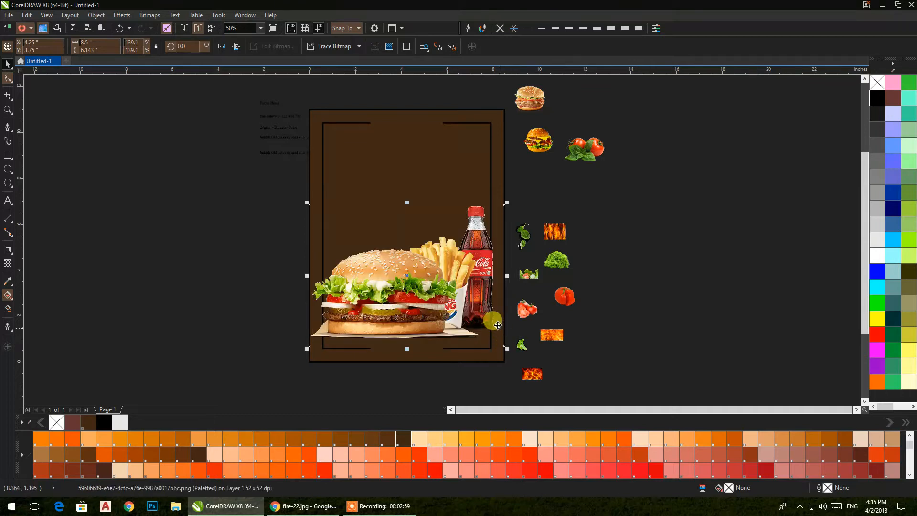
Step: PowerClip the burger meal image inside the brown background rectangle
right_click(460, 243)
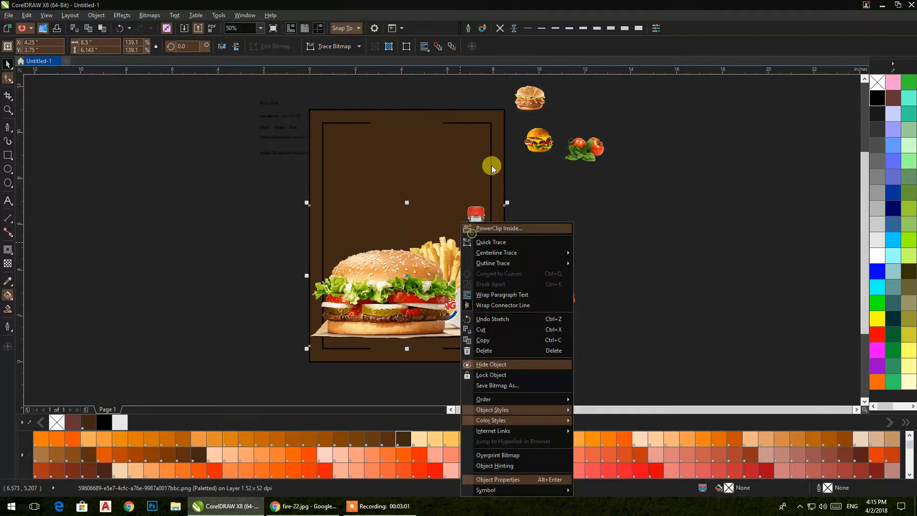
click(494, 228)
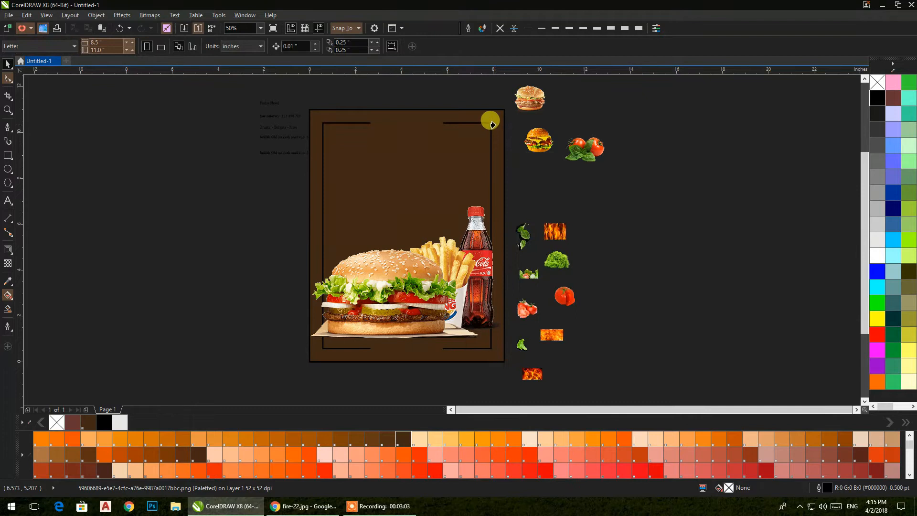
click(493, 124)
click(612, 175)
Step: Enlarge the vertical-flame image to about 8.09 in wide and PowerClip it inside the background rectangle
click(553, 237)
drag(569, 243, 732, 365)
drag(681, 294, 716, 220)
right_click(716, 219)
click(740, 226)
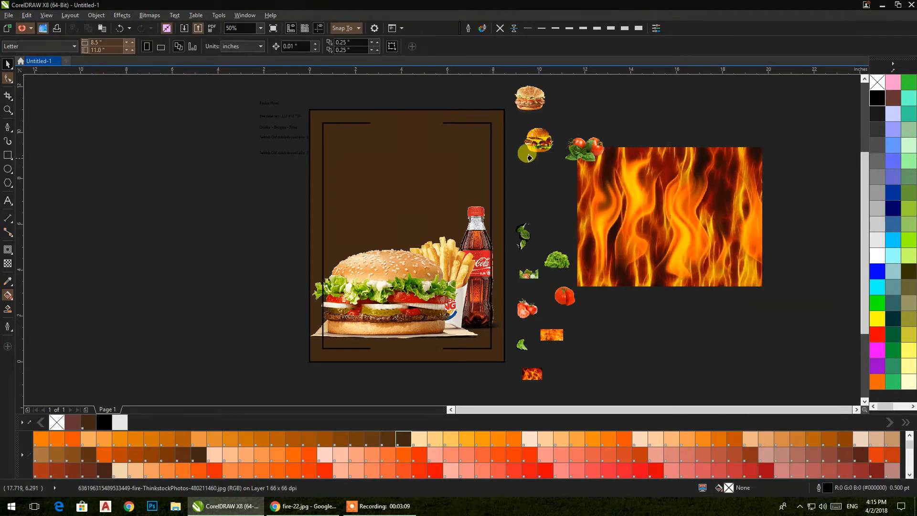
click(497, 148)
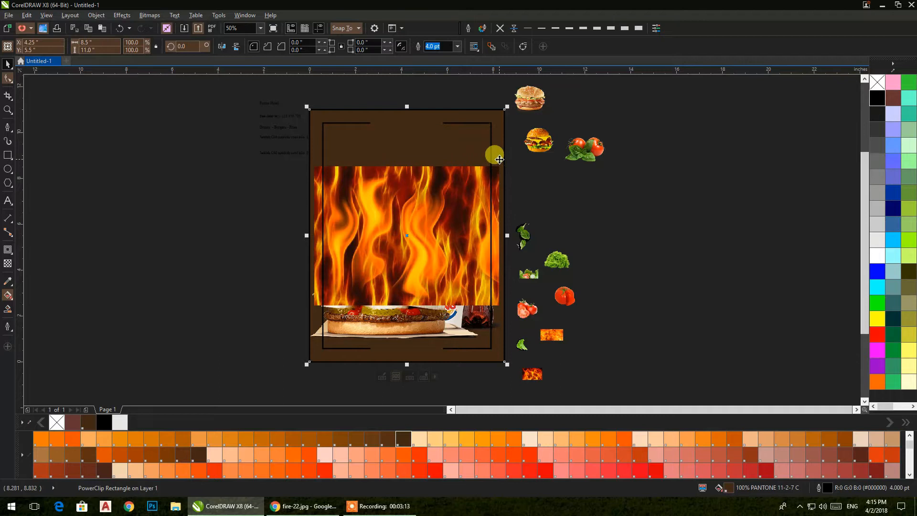
Step: Open the PowerClip contents for editing, enlarge the flame image to about 8.76 in wide and move it up to the page's top edge
right_click(504, 166)
click(532, 200)
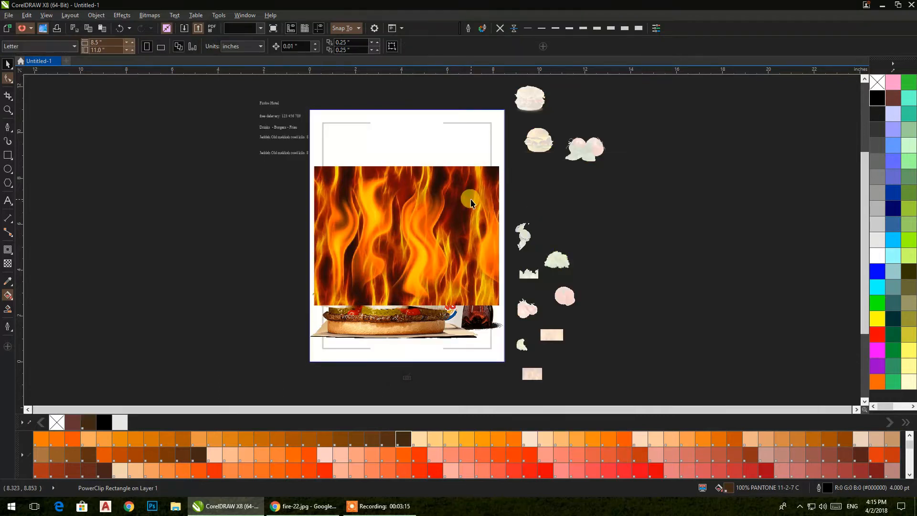
drag(504, 309, 578, 364)
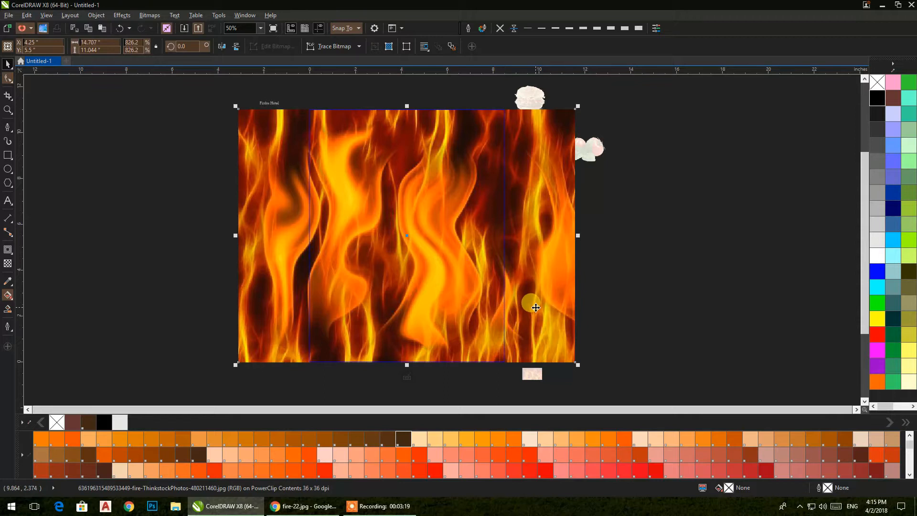
key(ctrl+z)
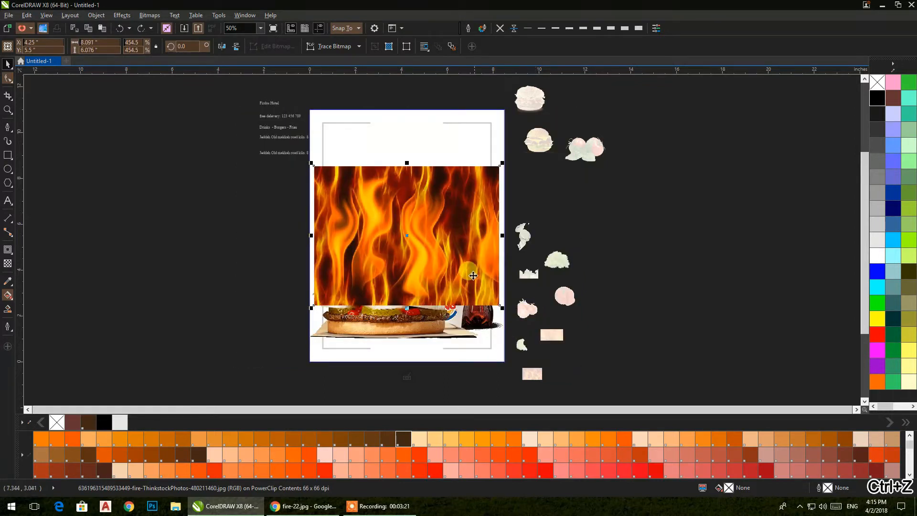
drag(313, 162, 295, 155)
drag(410, 199, 416, 152)
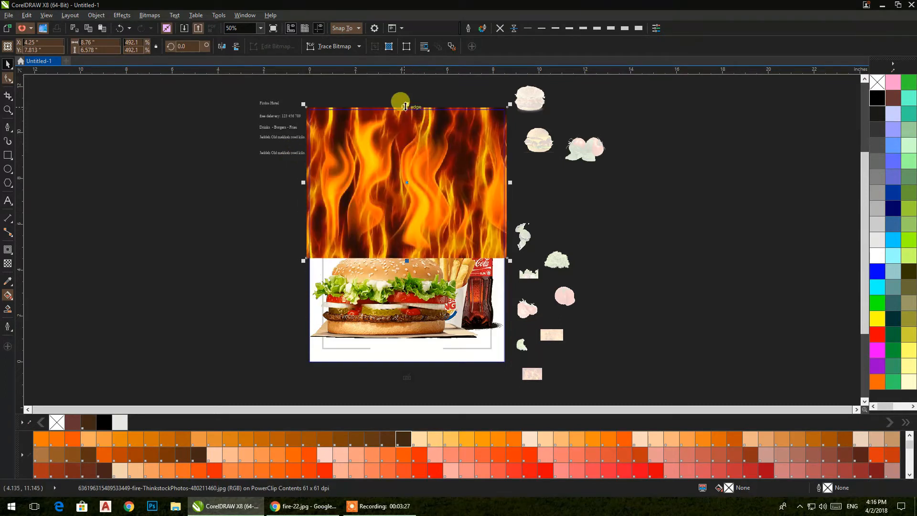
Step: Mirror a copy of the flame image below the original and convert both into one RGB Color (24-bit) bitmap at 300 dpi
drag(406, 104, 424, 307)
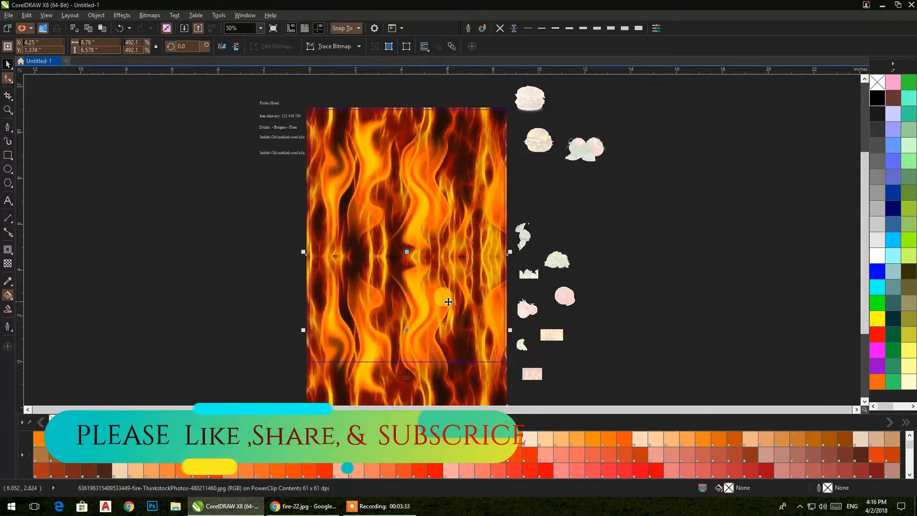
shift+click(440, 163)
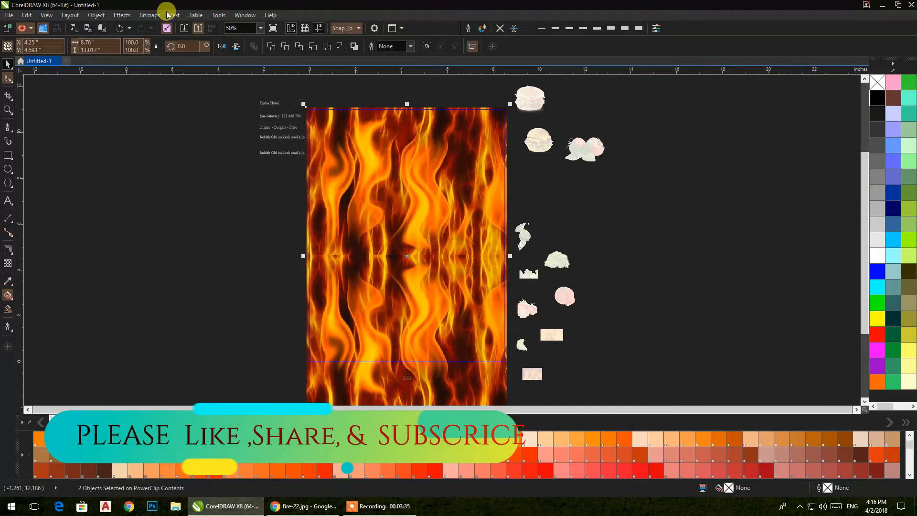
click(149, 15)
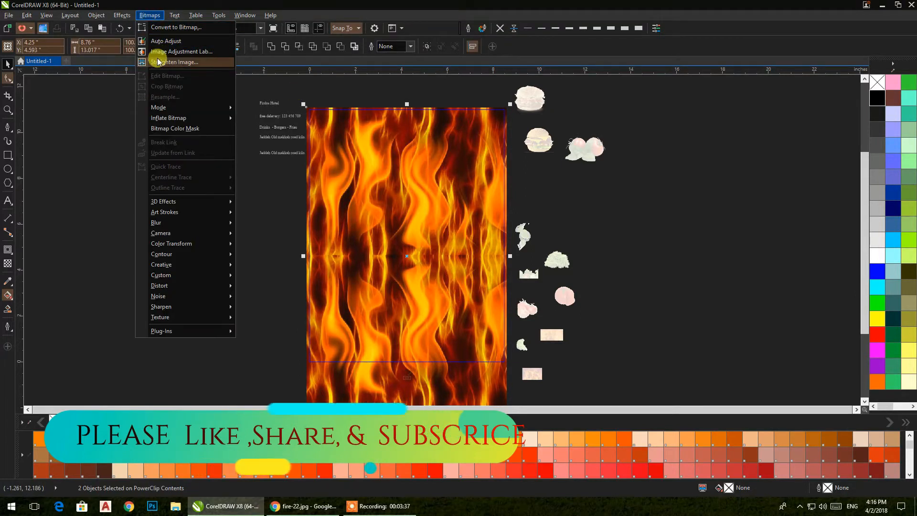
click(178, 27)
key(ctrl+z)
click(449, 226)
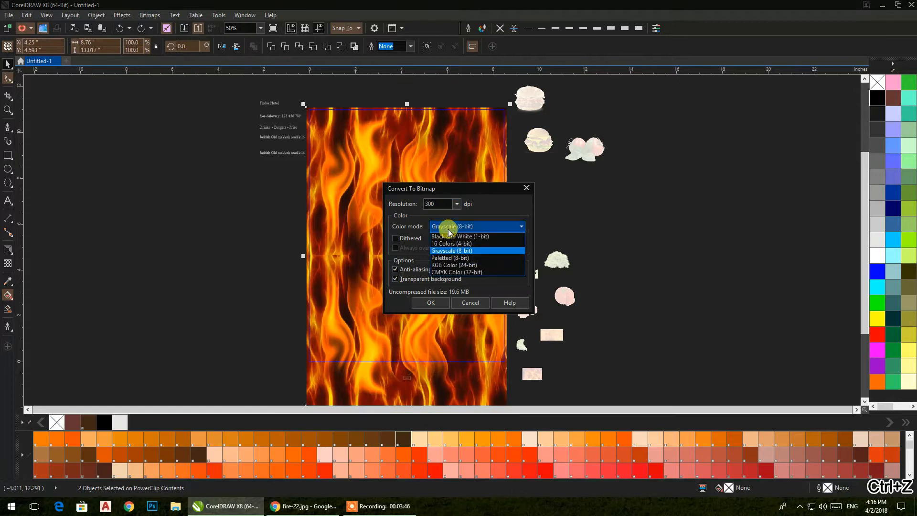
click(449, 265)
click(431, 303)
click(551, 181)
click(471, 184)
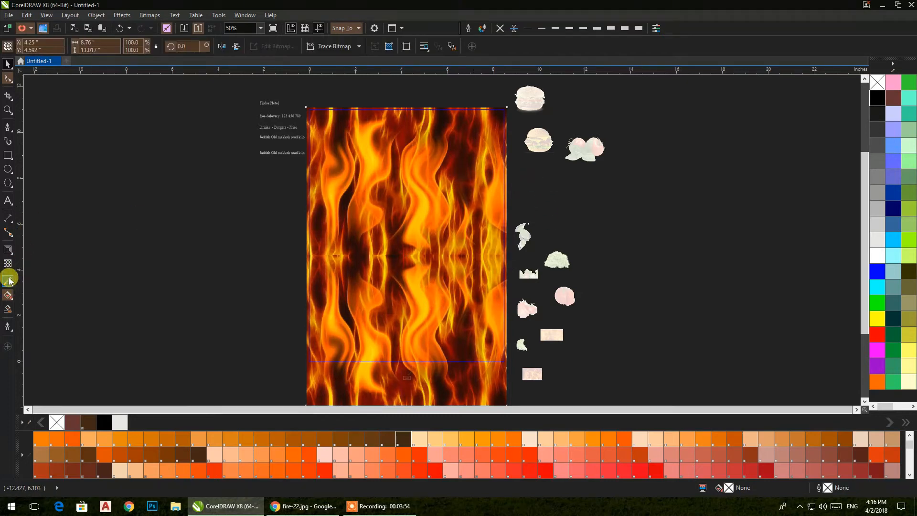
Step: Fade the flame bitmap out downward over the burger with a linear transparency and finish editing the PowerClip
click(8, 260)
mouse_move(406, 206)
mouse_down()
mouse_move(419, 302)
mouse_move(406, 320)
mouse_up()
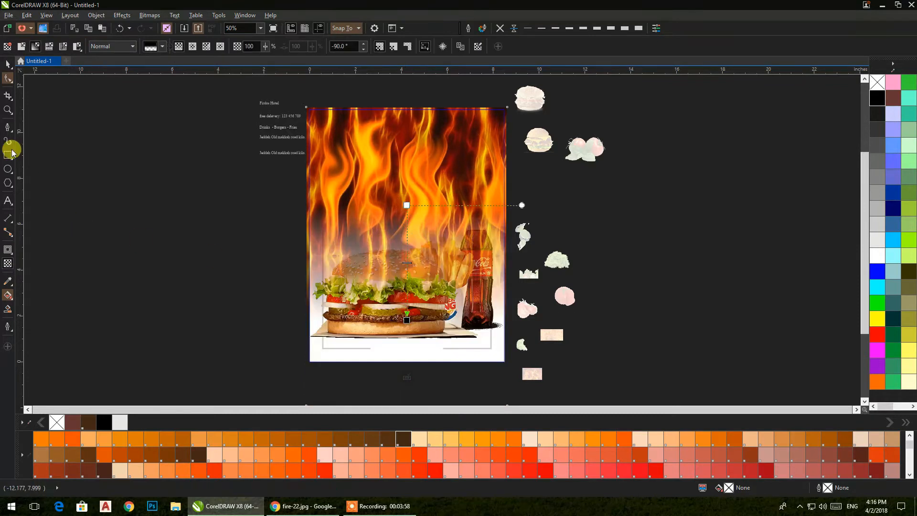
click(4, 68)
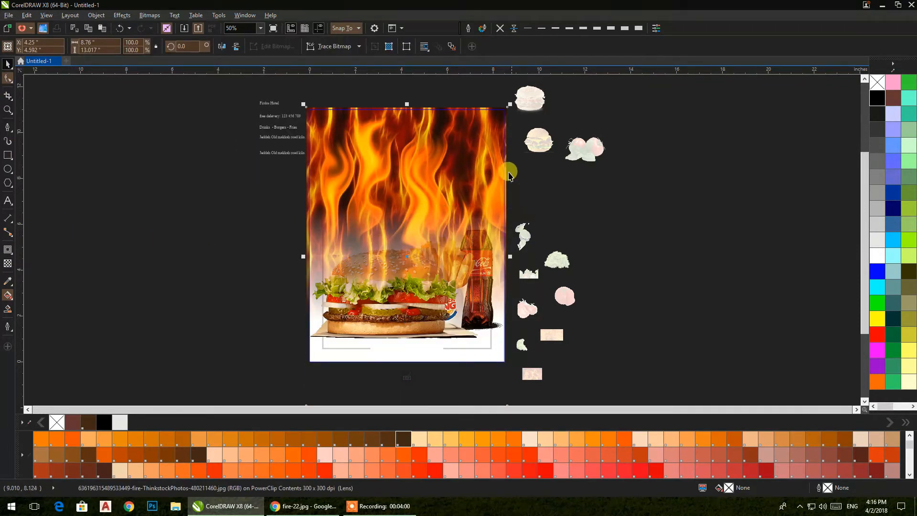
right_click(492, 164)
click(519, 216)
Step: Enlarge the dark red fire image 801180.jpg to about 9 in wide and place it beside the page
drag(511, 301, 531, 271)
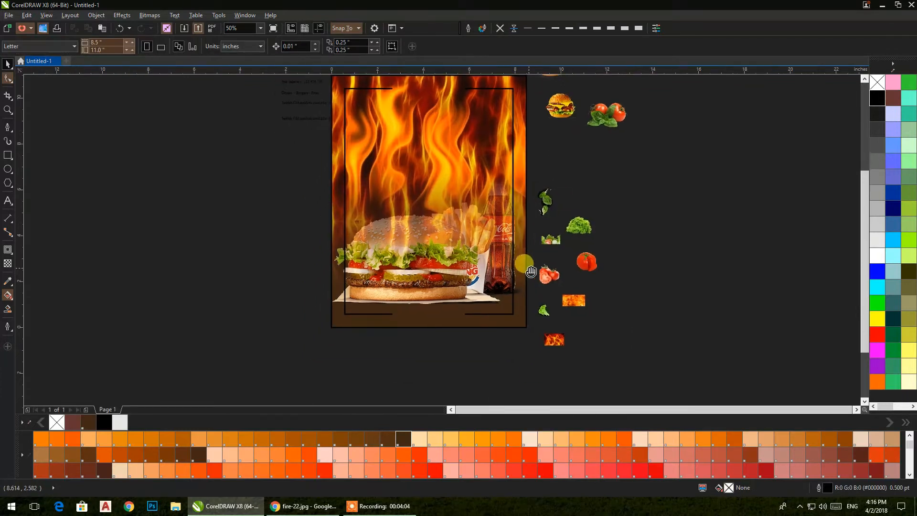
click(559, 342)
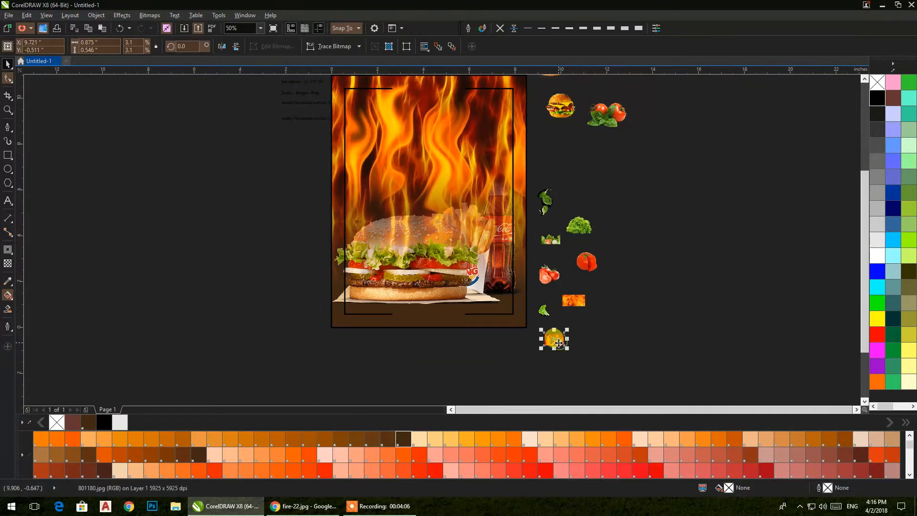
drag(566, 352, 527, 357)
drag(537, 366, 536, 364)
drag(463, 312, 673, 313)
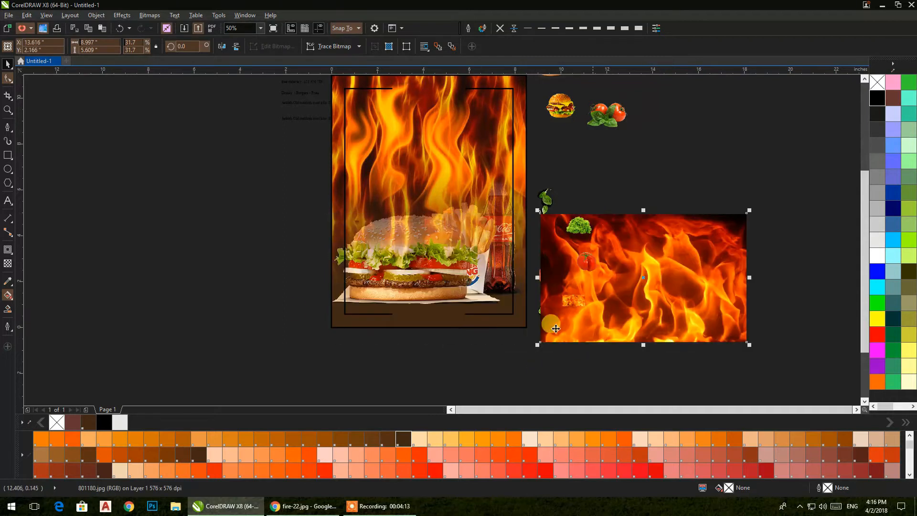
Step: Fade out the upper part of the enlarged fire image with a 90° linear transparency
click(8, 263)
drag(648, 257, 648, 213)
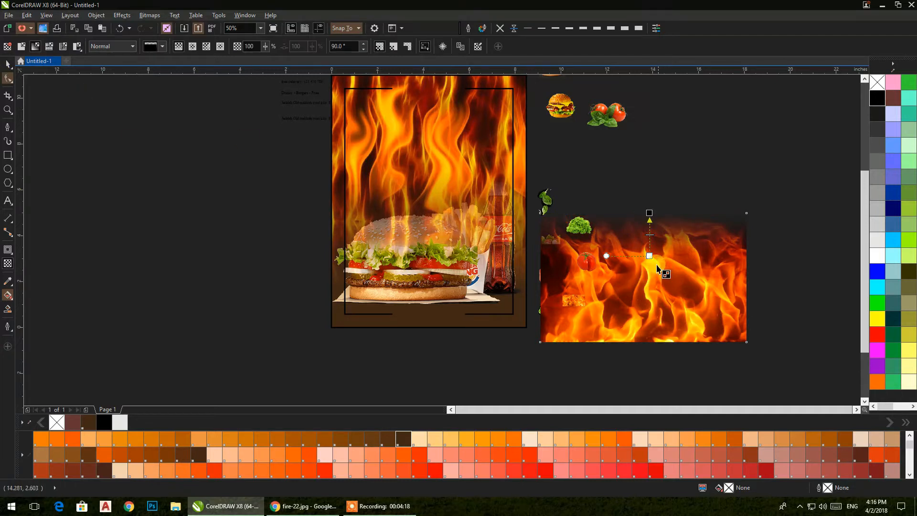
drag(649, 256, 649, 281)
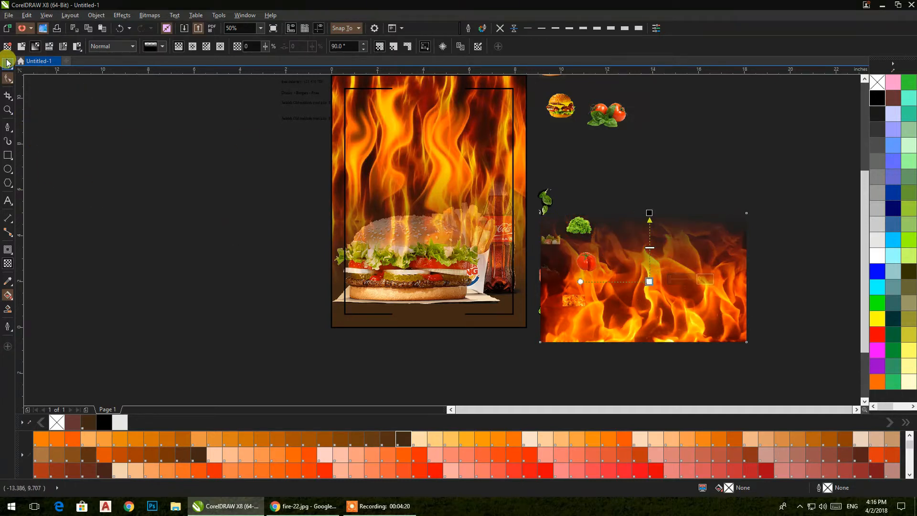
click(8, 63)
Step: PowerClip the faded fire image inside the background rectangle
right_click(656, 218)
click(678, 226)
click(506, 323)
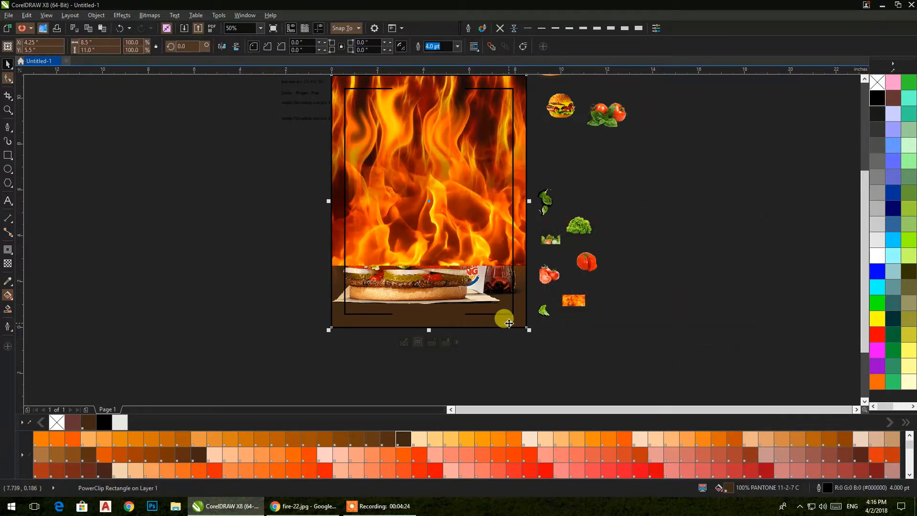
Step: Edit the background PowerClip, move the fire image 801180.jpg down to the page's bottom edge and finish editing
right_click(519, 265)
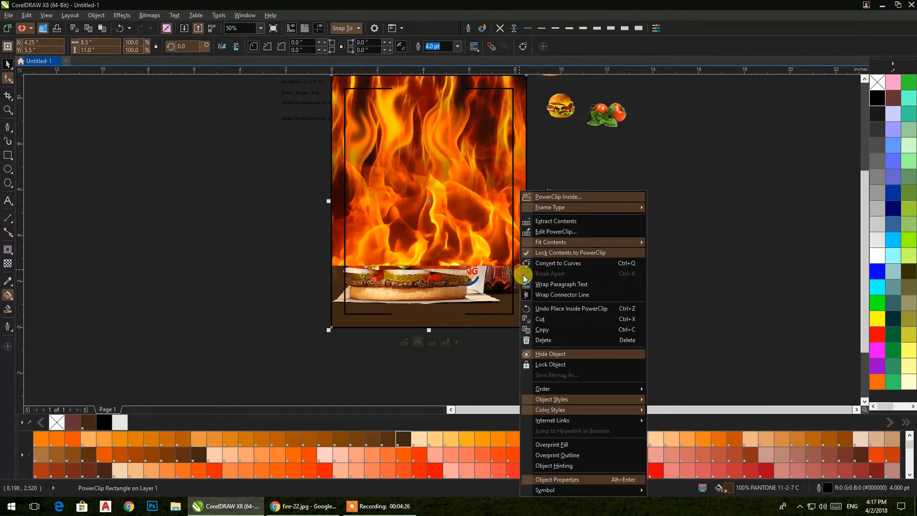
click(532, 232)
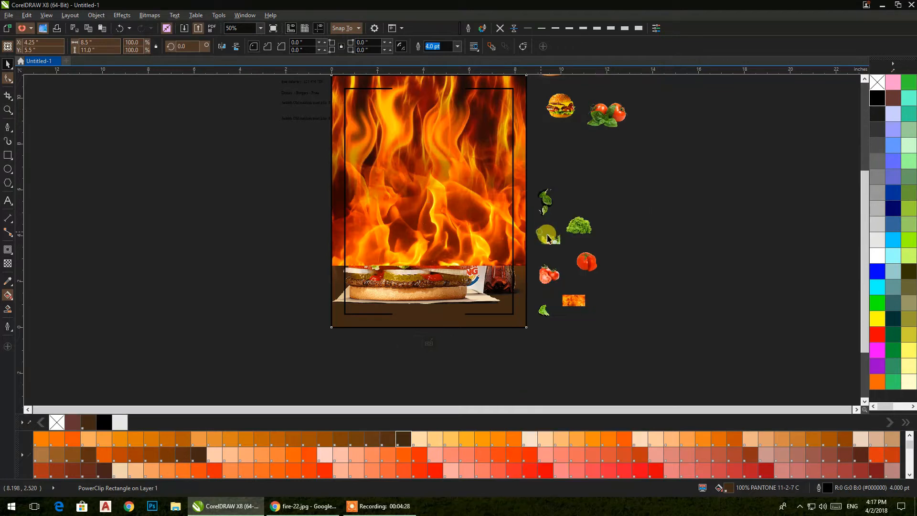
drag(429, 203, 453, 344)
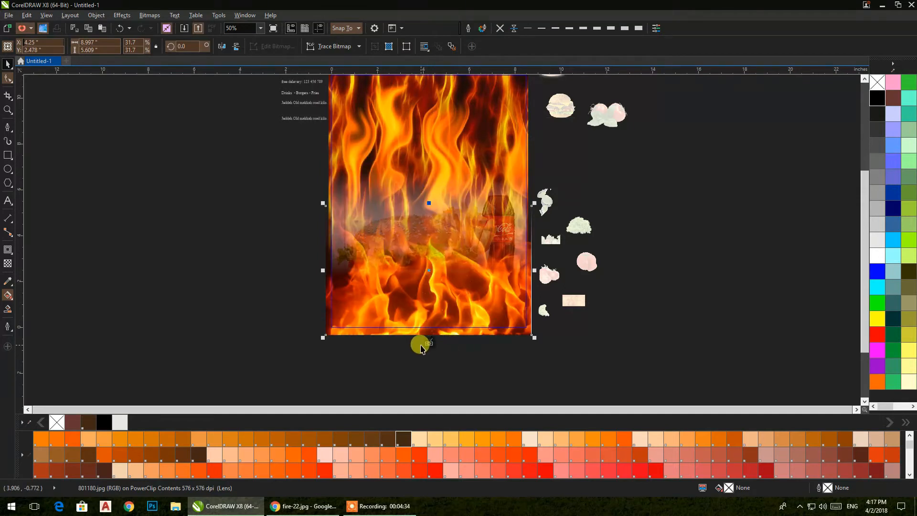
scroll(440, 327, up, 2)
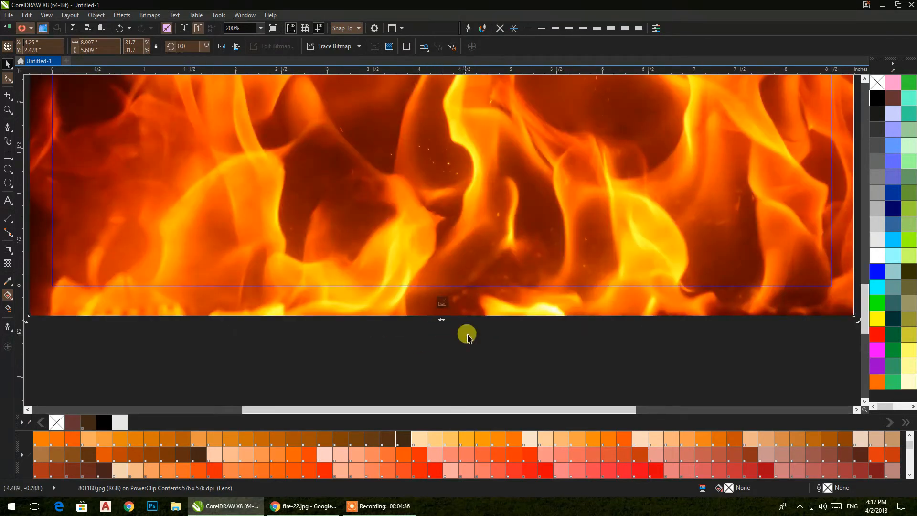
scroll(468, 340, down, 2)
right_click(481, 314)
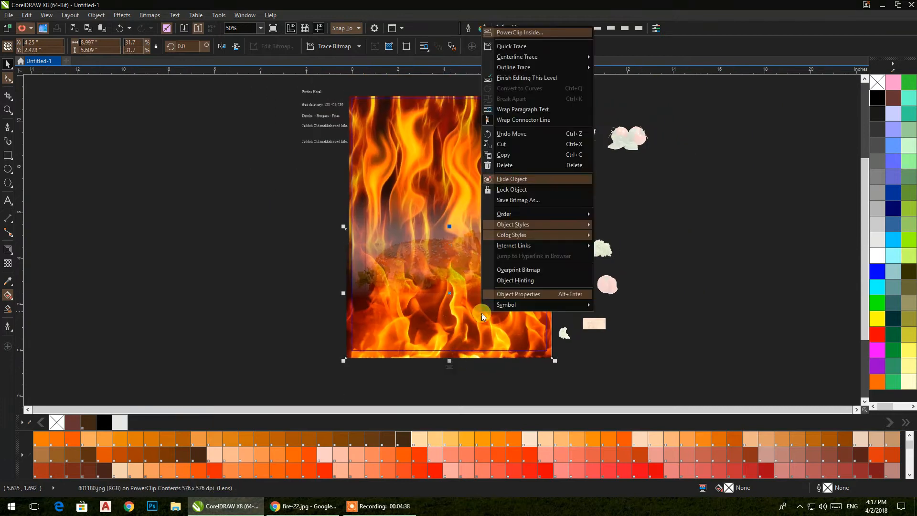
click(502, 78)
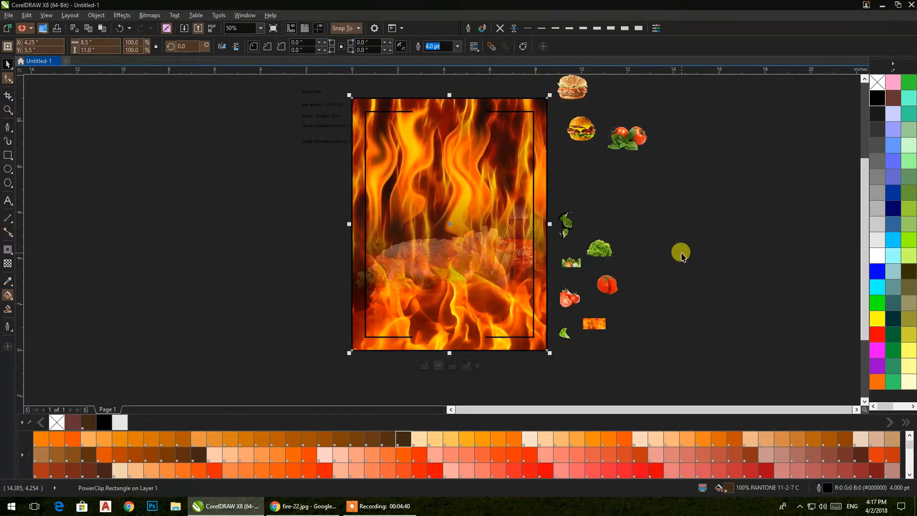
Step: Edit the background PowerClip, bring the burger meal image in front of the flame images and finish editing
click(682, 256)
click(471, 253)
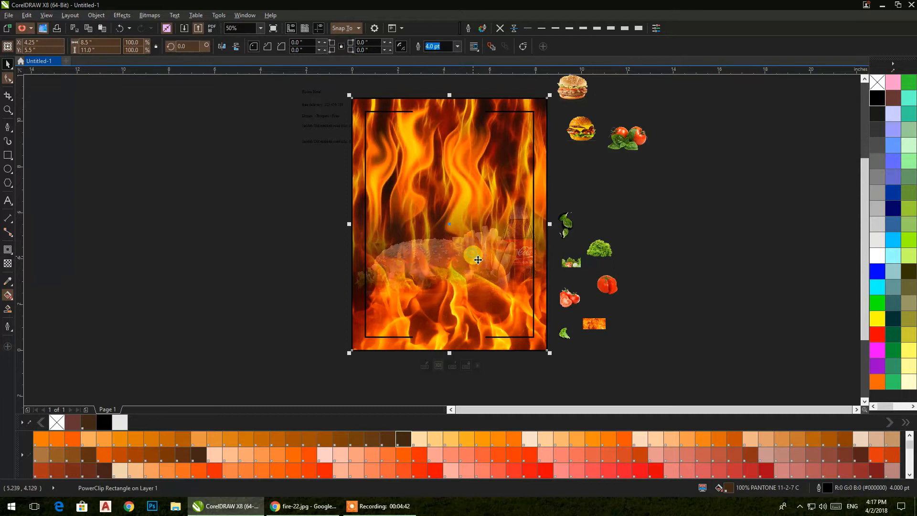
click(625, 348)
click(543, 344)
right_click(543, 345)
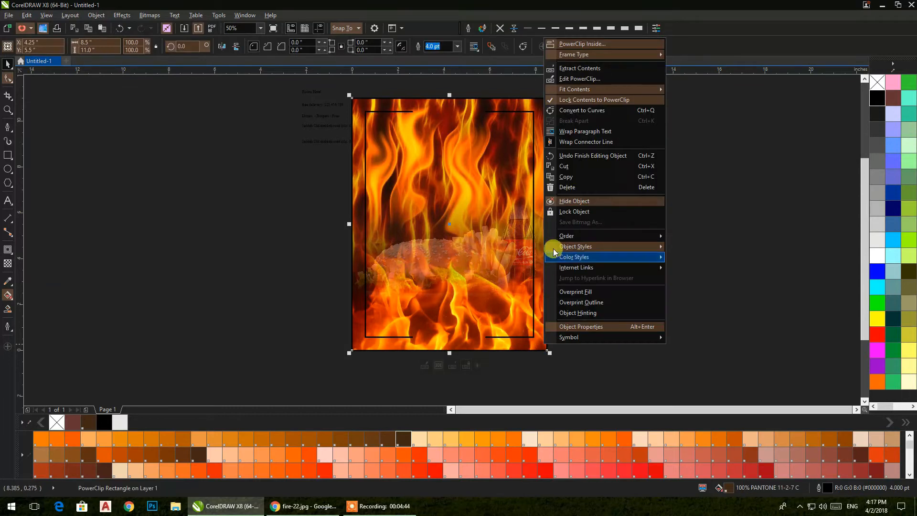
click(574, 80)
drag(301, 152, 592, 334)
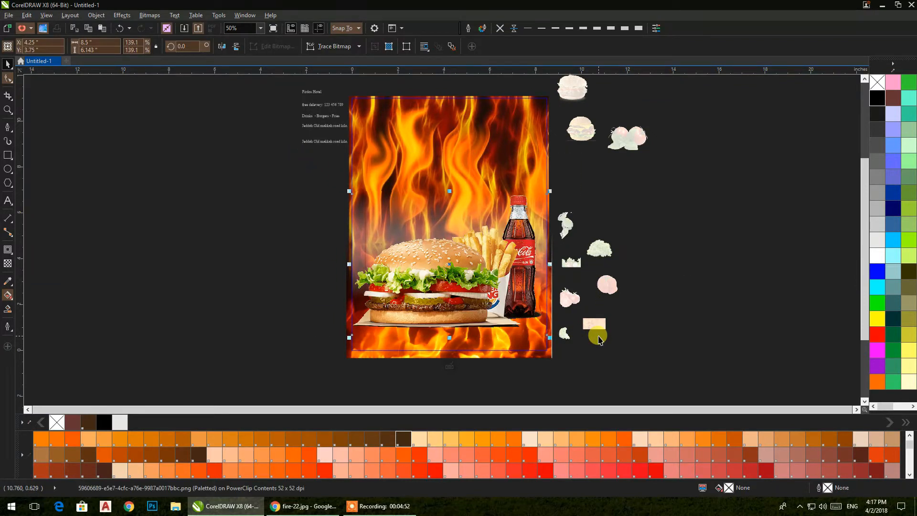
scroll(522, 324, up, 1)
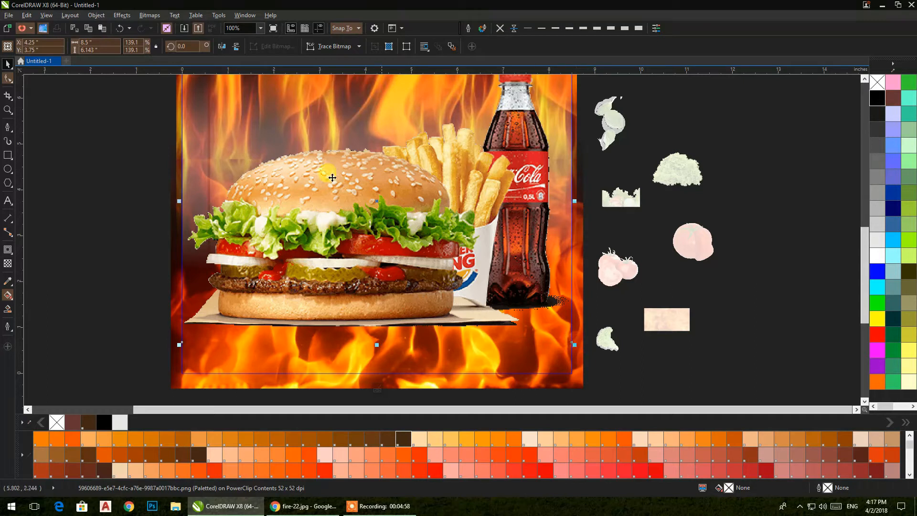
click(129, 122)
right_click(128, 121)
click(108, 122)
click(391, 336)
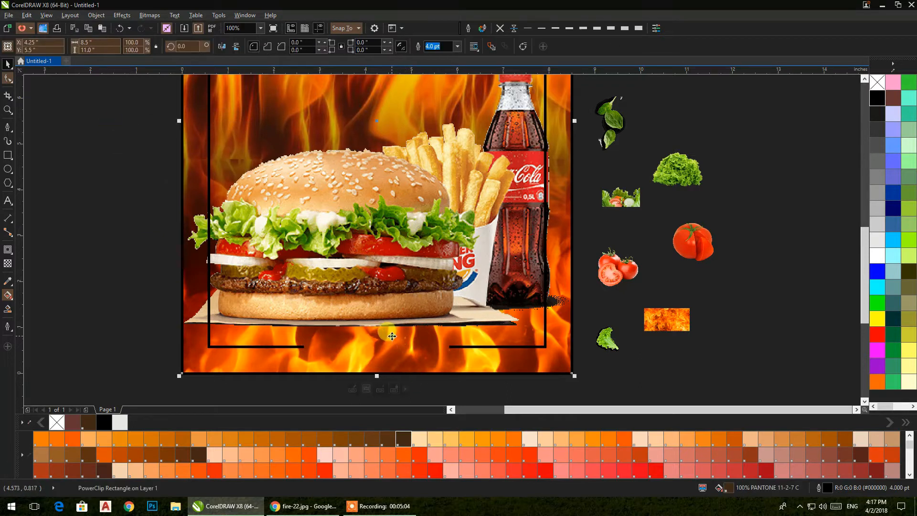
click(352, 390)
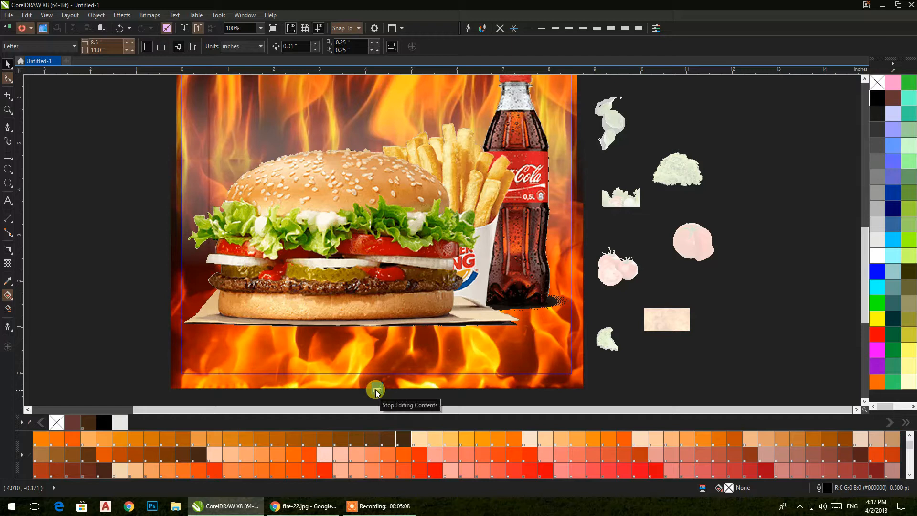
click(376, 390)
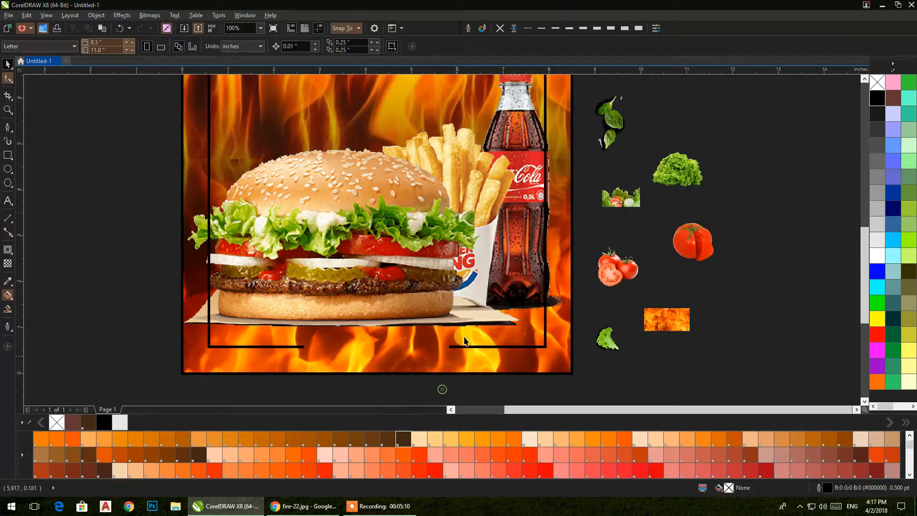
Step: Draw a circle about 2.5 in wide over the page's lower-right corner and add a concentric copy scaled to 88.3%
scroll(464, 340, down, 3)
scroll(477, 253, up, 2)
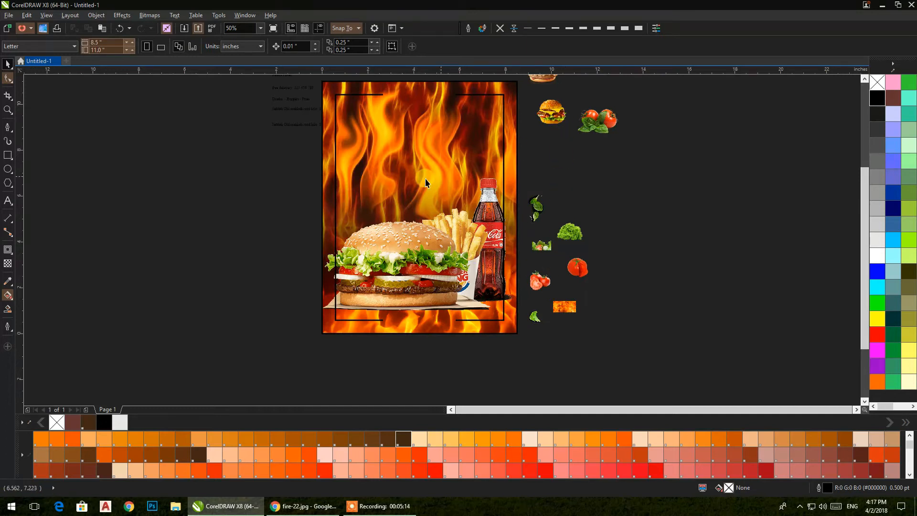
click(8, 169)
drag(346, 143, 406, 199)
click(7, 65)
drag(376, 175, 485, 300)
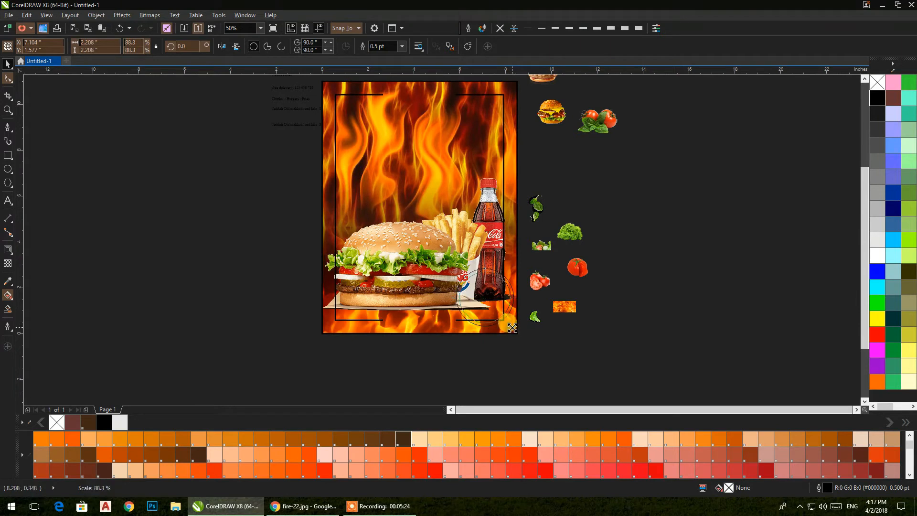
Step: Fill both circles with a vertical linear gradient running from orange-brown at the bottom to dark brown at the top
drag(533, 359, 450, 258)
click(614, 438)
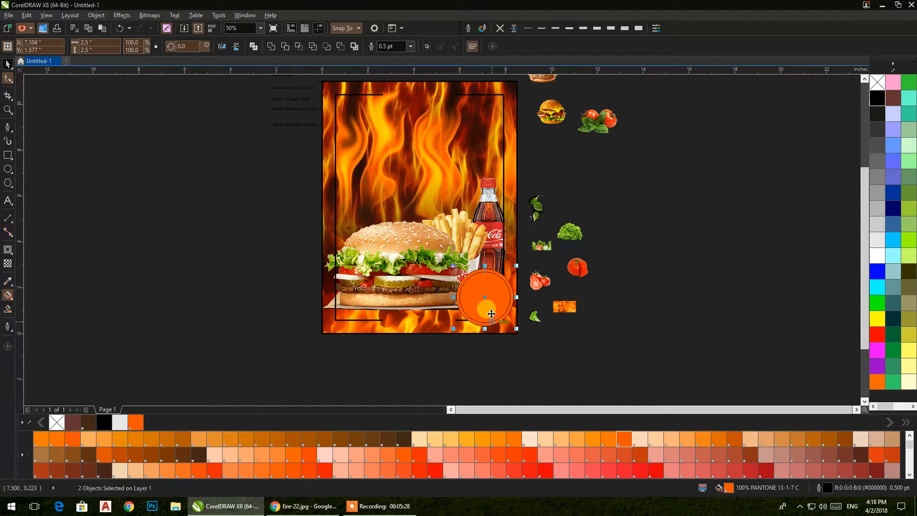
scroll(481, 305, up, 3)
drag(480, 301, 425, 277)
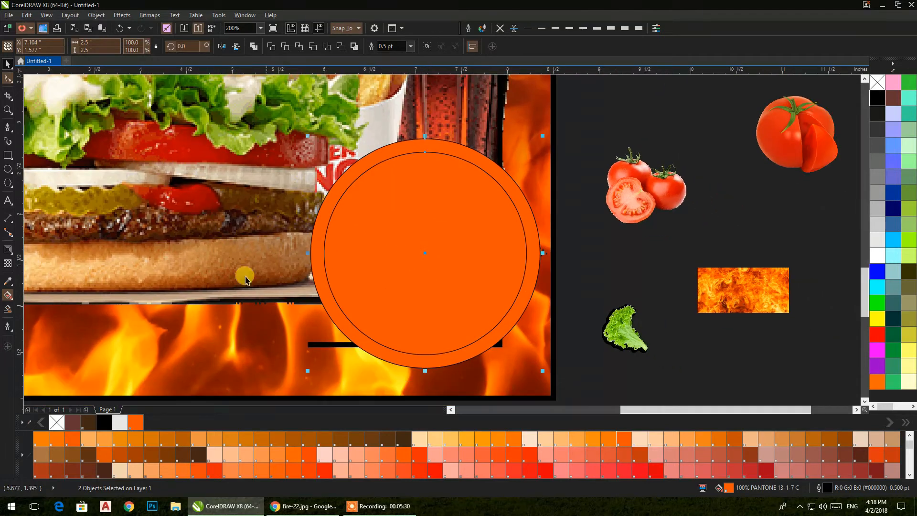
click(5, 295)
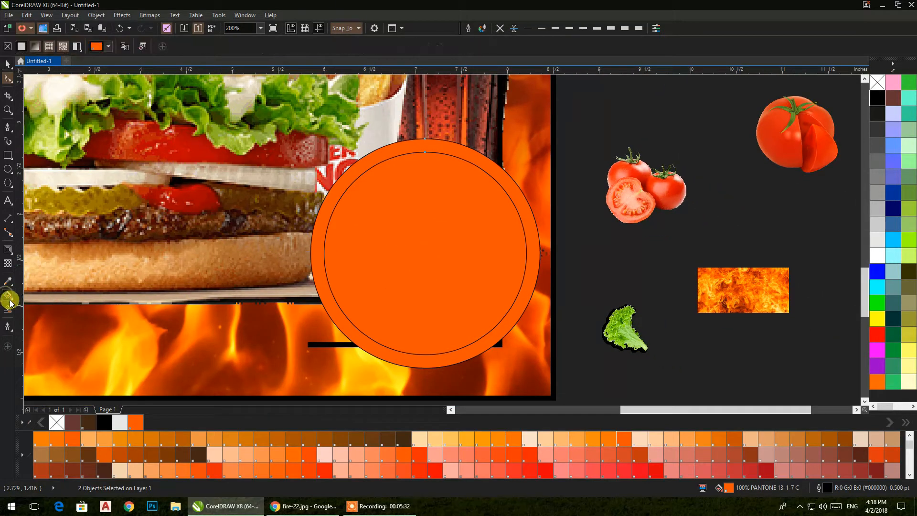
drag(311, 253, 538, 244)
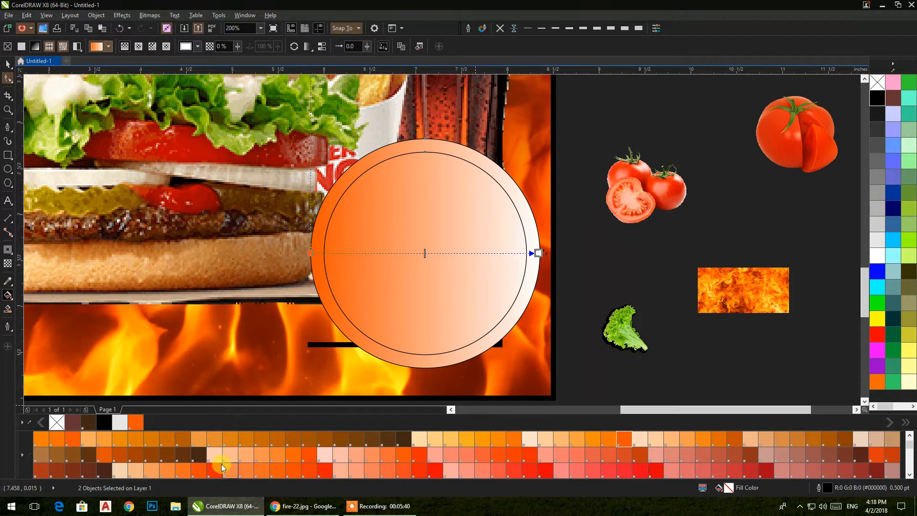
drag(540, 253, 538, 252)
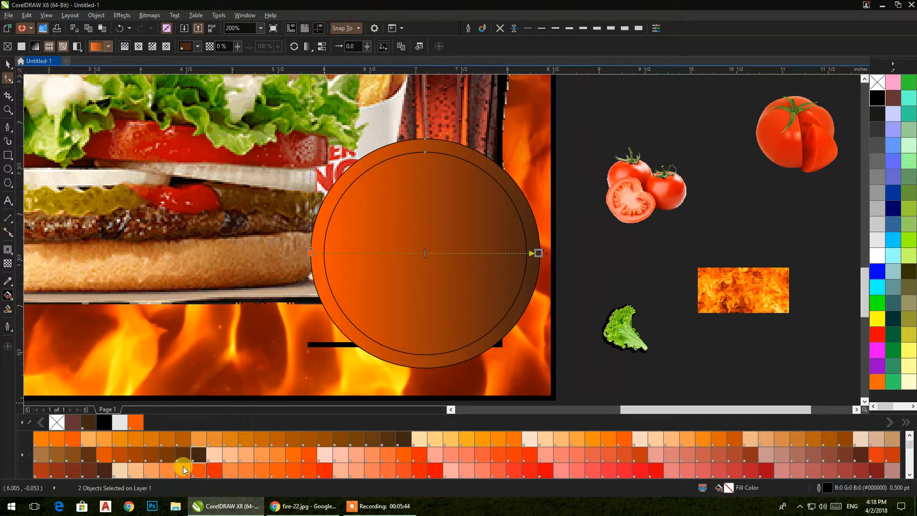
drag(137, 458, 309, 253)
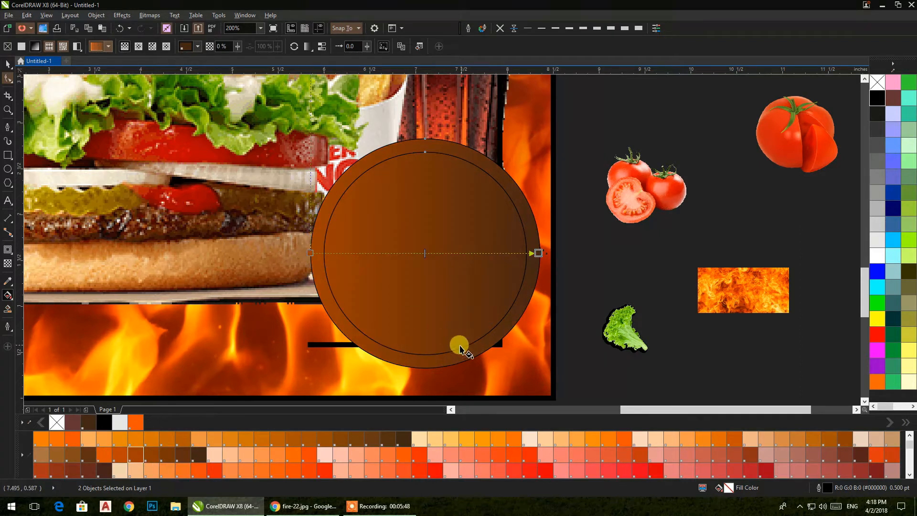
mouse_move(425, 366)
mouse_down()
mouse_move(434, 213)
mouse_move(425, 139)
mouse_up()
Step: Remove the outlines of both circles and mirror the inner circle vertically to reverse its gradient
click(6, 65)
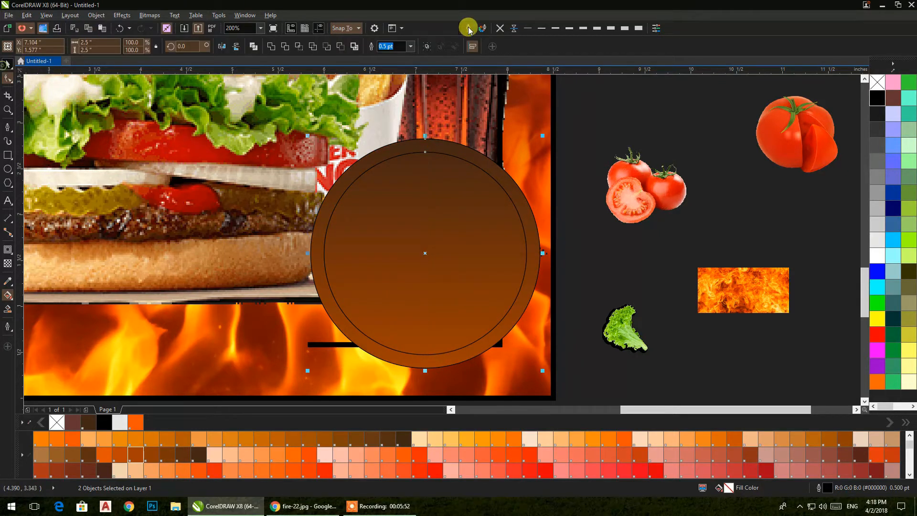
click(499, 28)
click(592, 131)
click(478, 210)
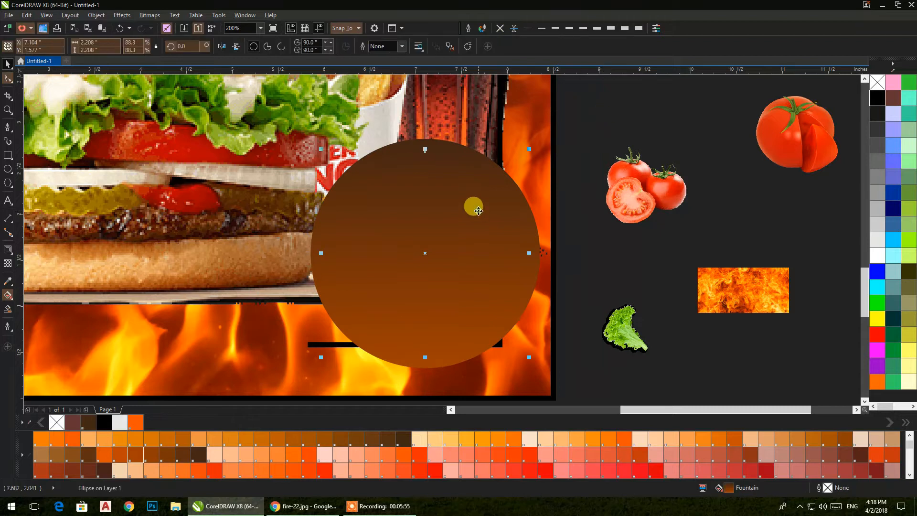
click(235, 48)
click(597, 127)
Step: Group the two circles, scale them down together to about 2.09 in wide in the lower-right corner and ungroup them
drag(480, 237, 268, 381)
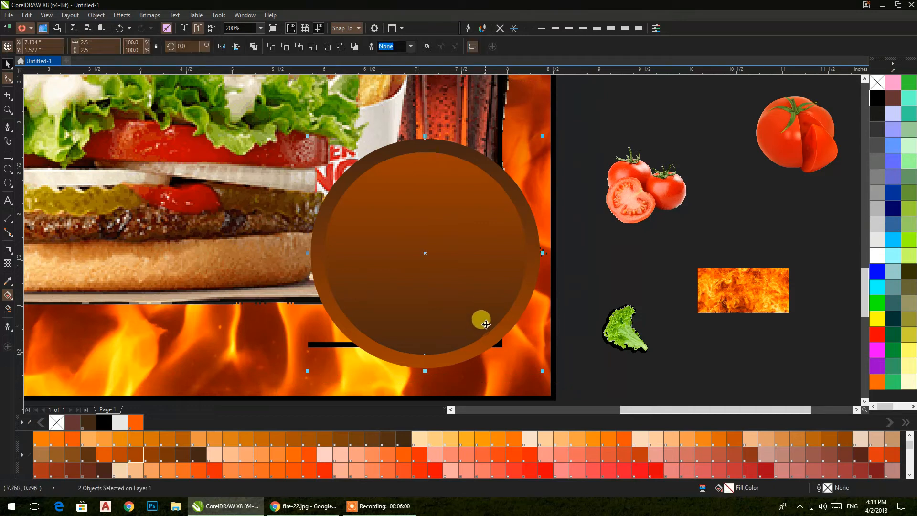
key(ctrl+g)
drag(540, 369, 504, 297)
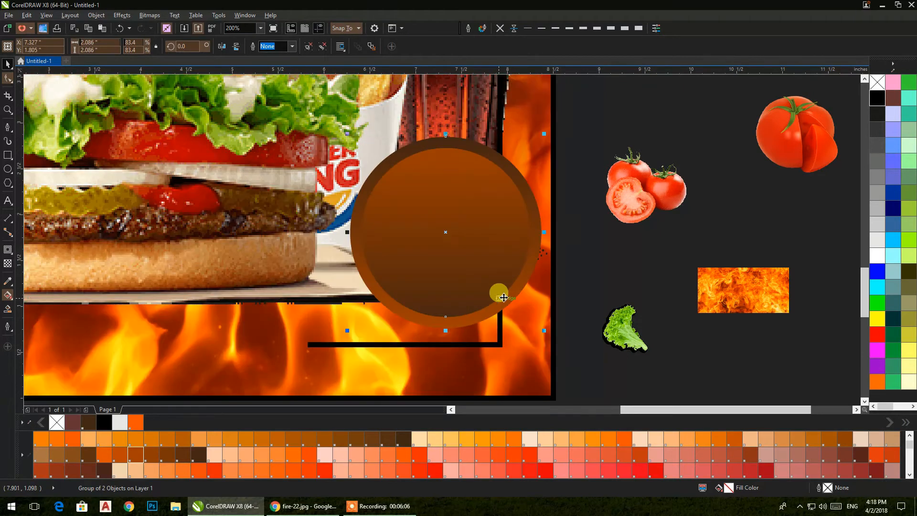
click(625, 269)
click(501, 228)
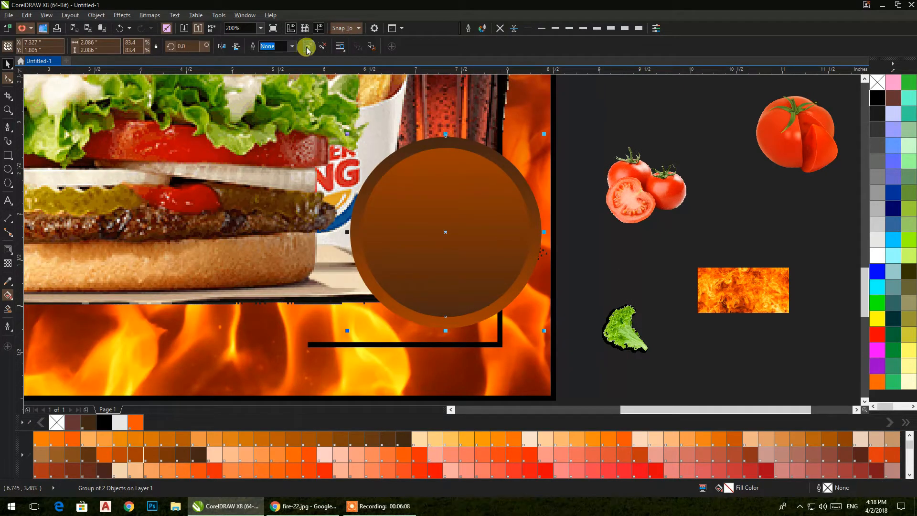
click(667, 222)
Step: Enlarge the cheeseburger image Burger-PNG-File.png to about 4.04 in wide and place it on the flyer above the meal
scroll(668, 223, down, 1)
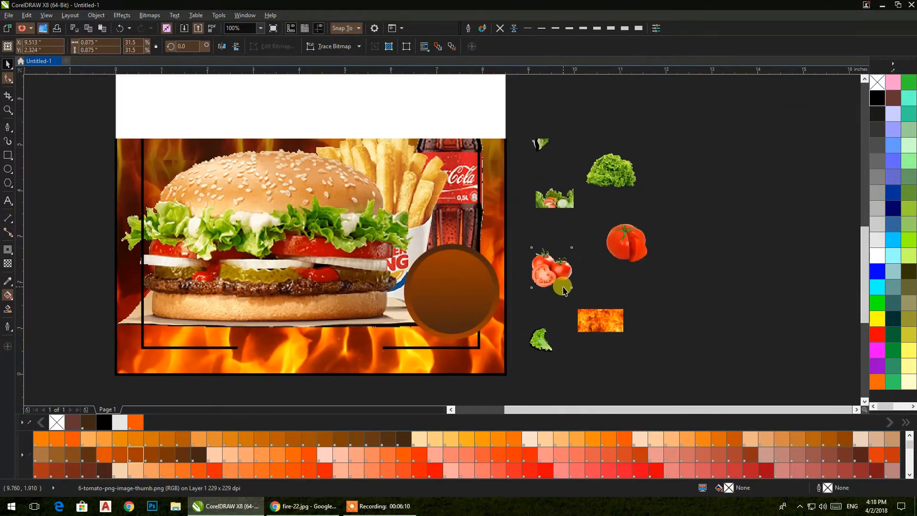
click(704, 197)
scroll(616, 154, down, 1)
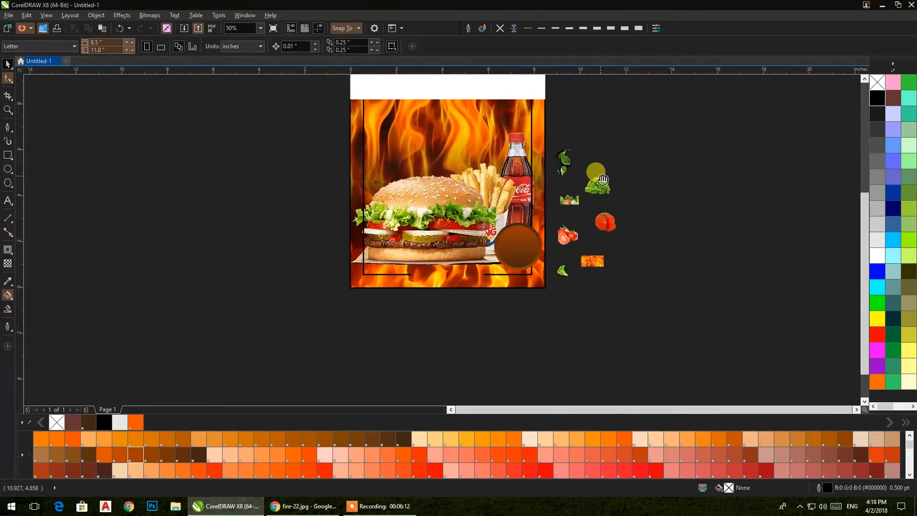
drag(632, 107, 612, 148)
drag(561, 119, 676, 253)
drag(623, 219, 368, 198)
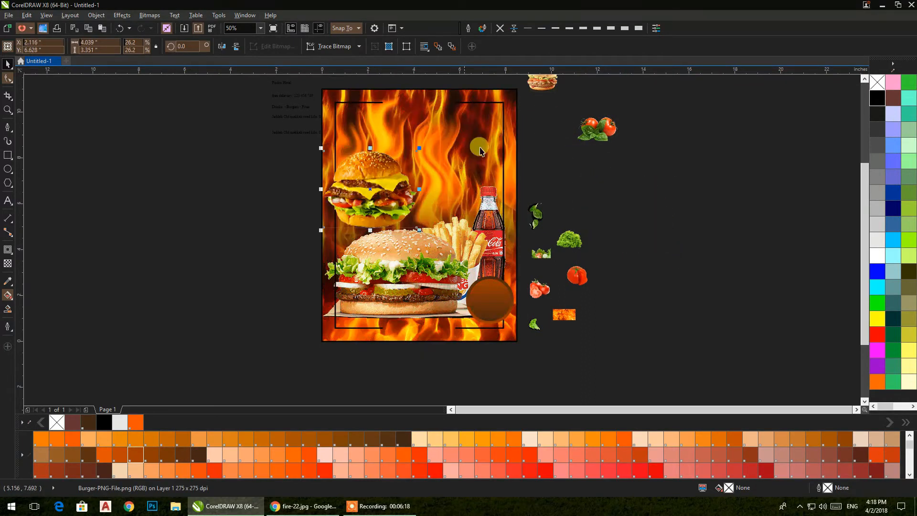
Step: Enlarge 1955_Burger.png to about 3.19 in wide and put it on the flyer in place of the cheeseburger, moving that beside the page
drag(546, 91, 718, 260)
scroll(684, 227, up, 2)
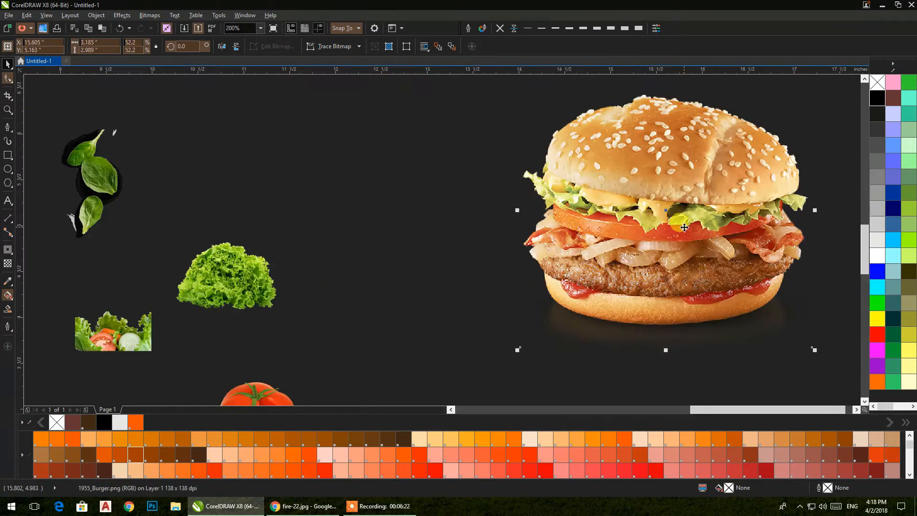
scroll(683, 227, down, 2)
drag(388, 206, 670, 329)
drag(678, 231, 368, 204)
Step: PowerClip the cheeseburger image inside the inner brown circle
click(622, 309)
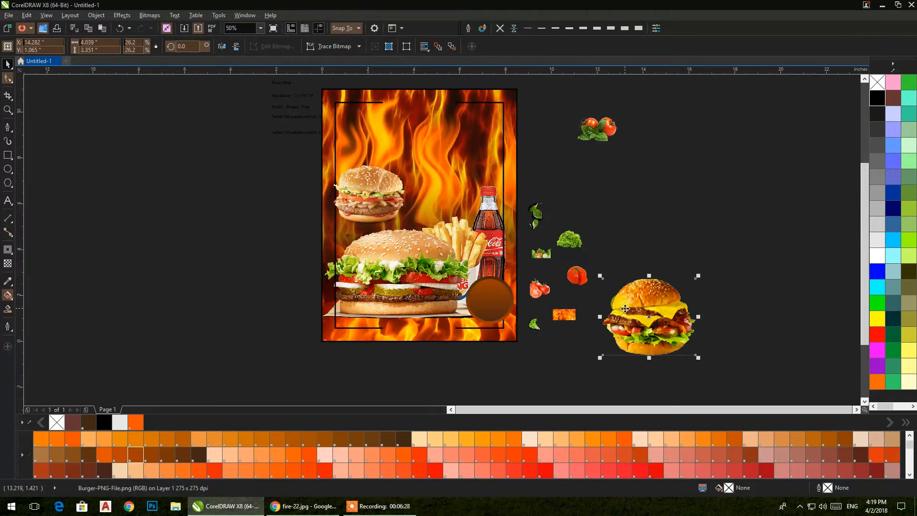
right_click(623, 308)
click(656, 41)
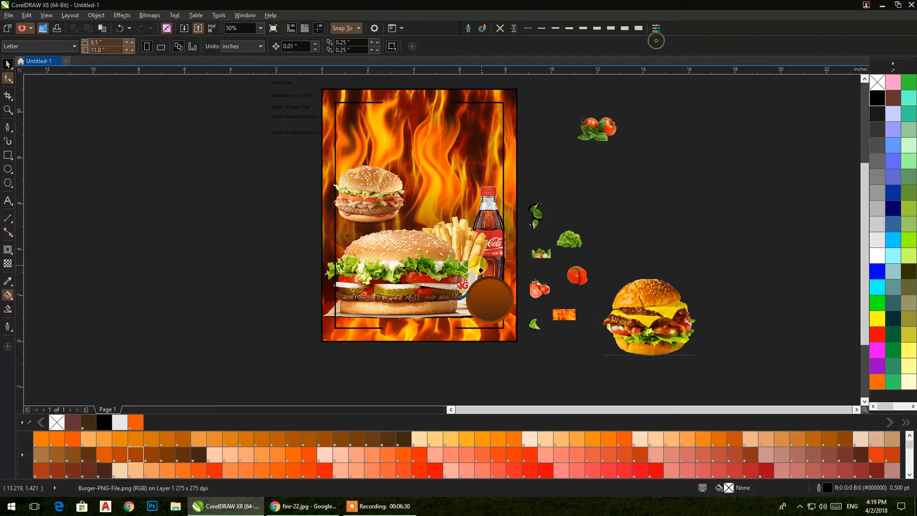
click(481, 301)
Step: Edit the circle's PowerClip and scale the cheeseburger down to about 1.57 in wide, centred within the circle
click(465, 336)
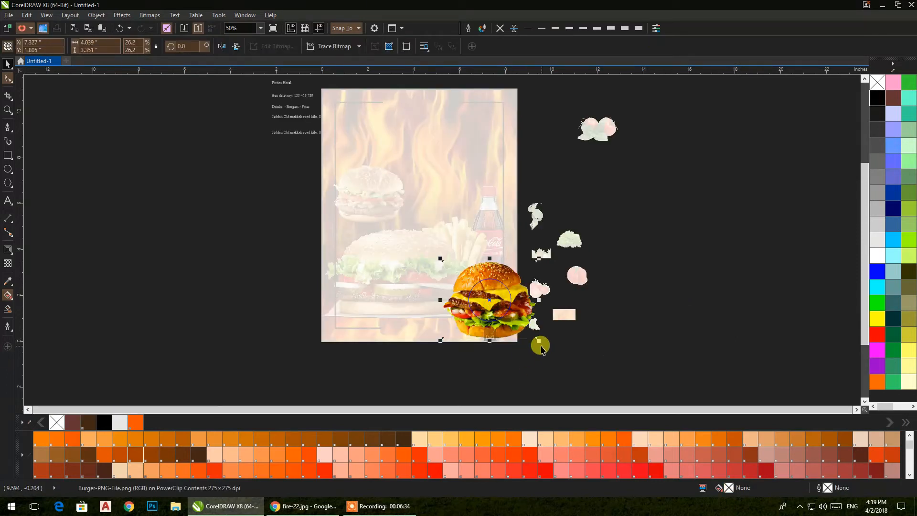
drag(536, 342, 511, 330)
scroll(492, 301, up, 1)
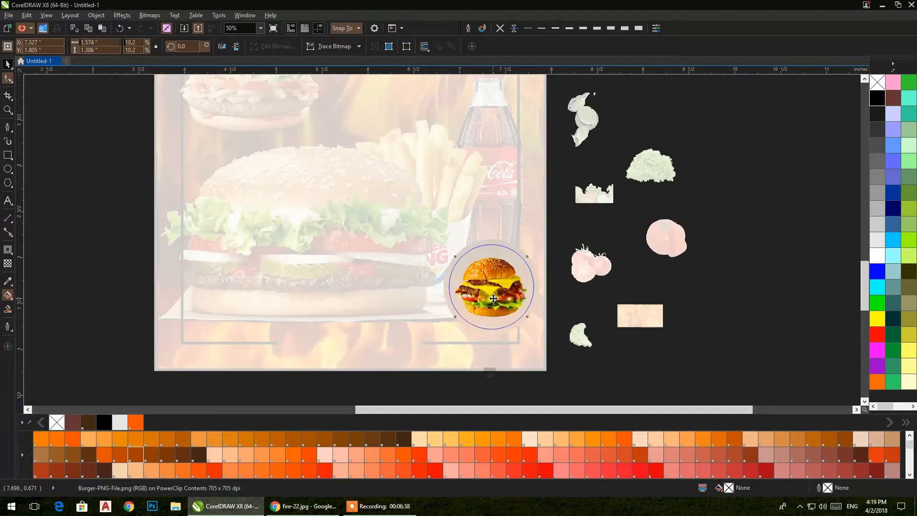
scroll(493, 298, up, 4)
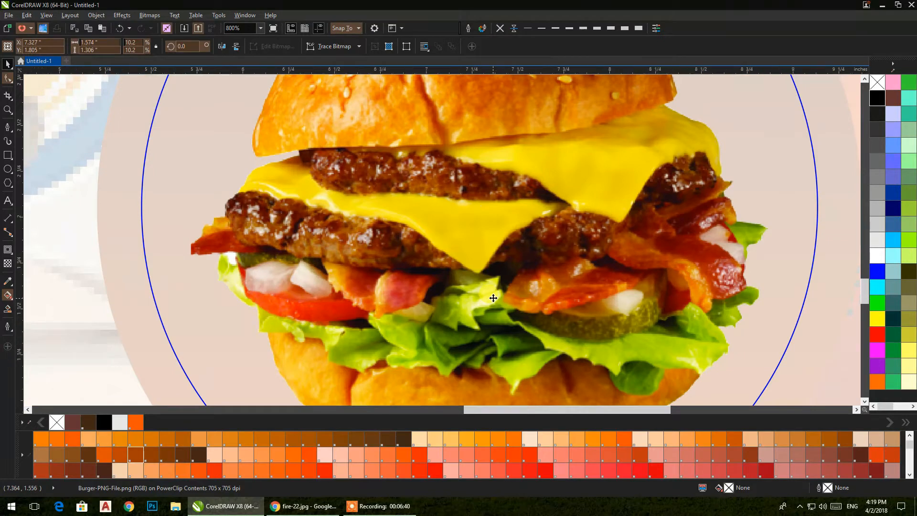
Step: Enlarge the cheeseburger inside the circle's PowerClip to about 1.86 in wide and finish editing the contents
scroll(493, 298, down, 1)
drag(339, 130, 321, 115)
drag(634, 114, 668, 86)
drag(563, 245, 557, 252)
click(735, 261)
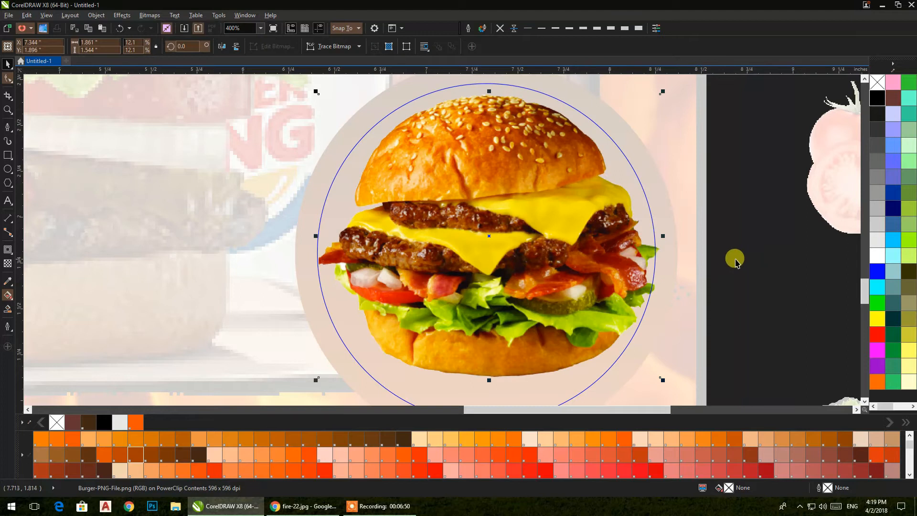
ctrl+click(737, 258)
scroll(737, 259, down, 1)
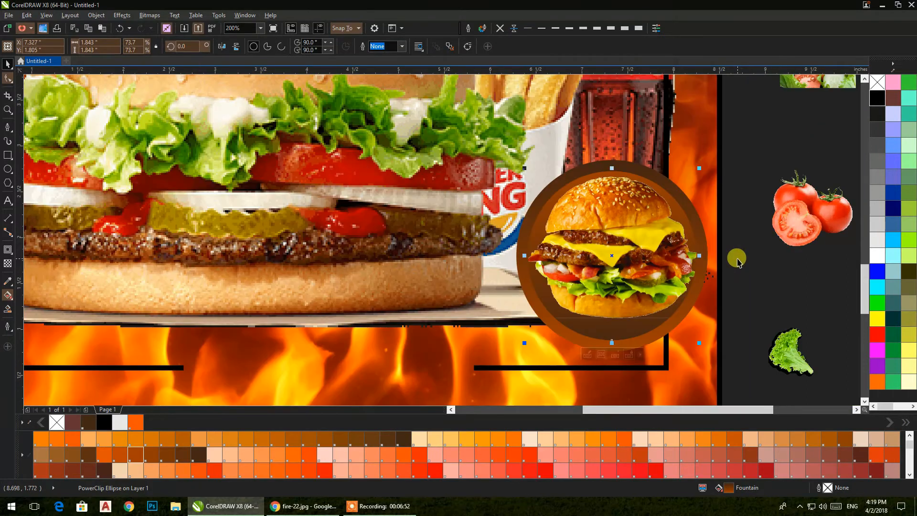
Step: Reopen the circle's PowerClip and shift the cheeseburger slightly to the left within it
ctrl+click(648, 260)
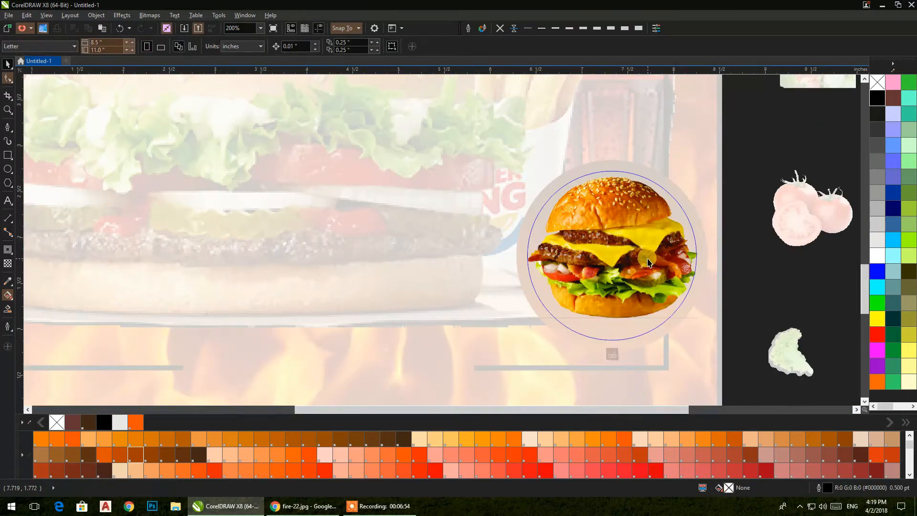
drag(648, 261, 644, 259)
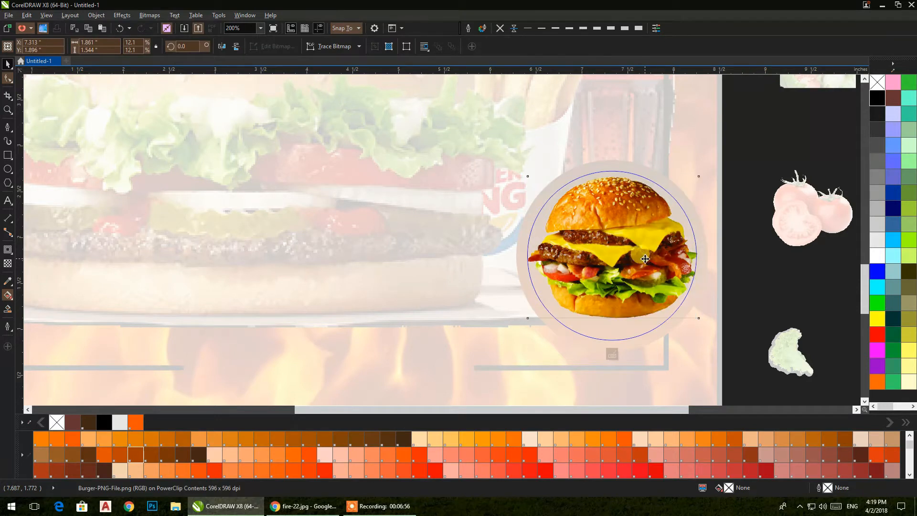
ctrl+click(749, 261)
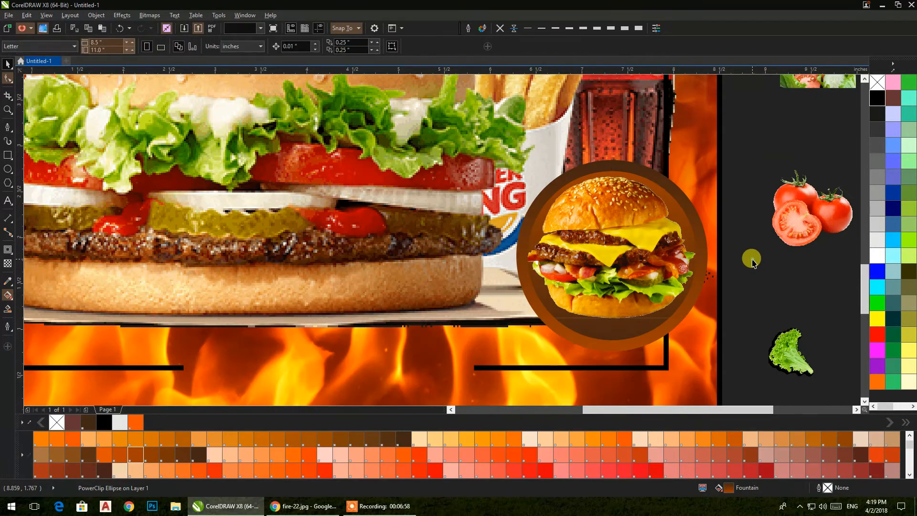
Step: Fill the badge's inner circle with light grey #E6E6E6 and its outer circle with black
scroll(697, 239, down, 2)
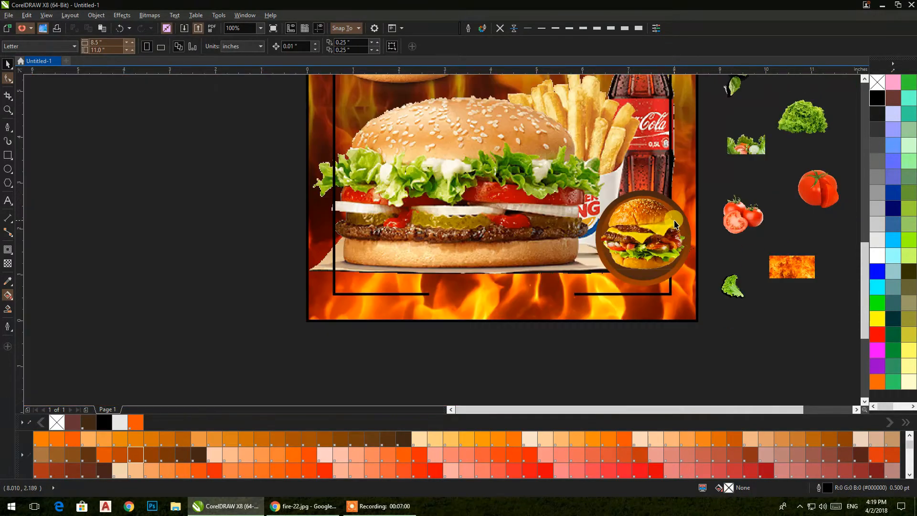
scroll(674, 224, down, 2)
scroll(675, 225, up, 4)
click(675, 221)
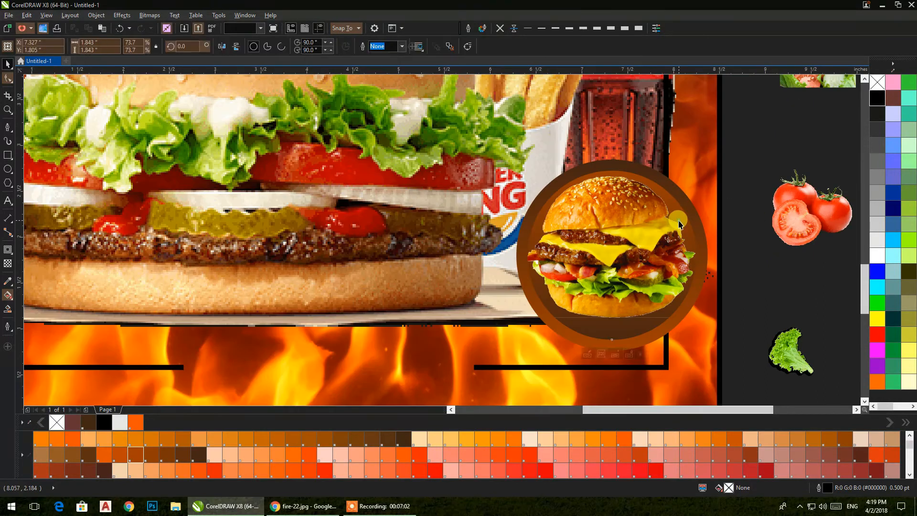
click(876, 247)
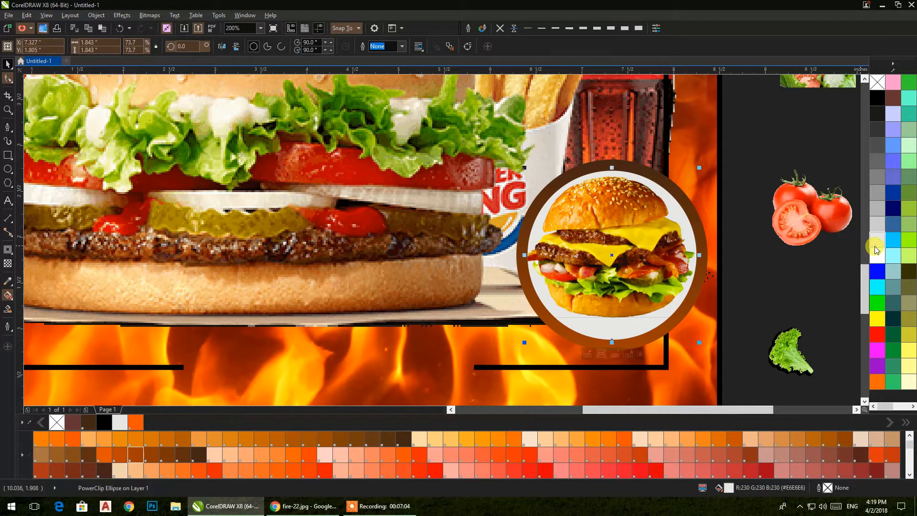
click(700, 229)
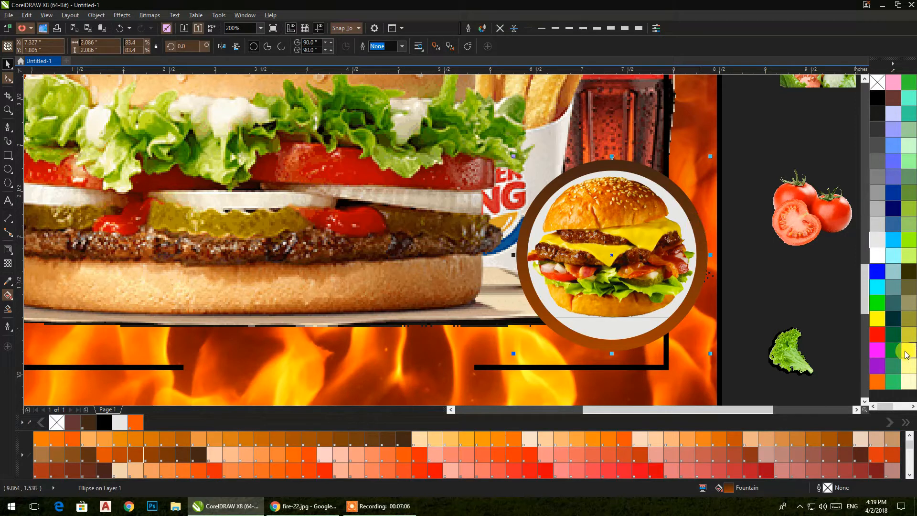
click(876, 333)
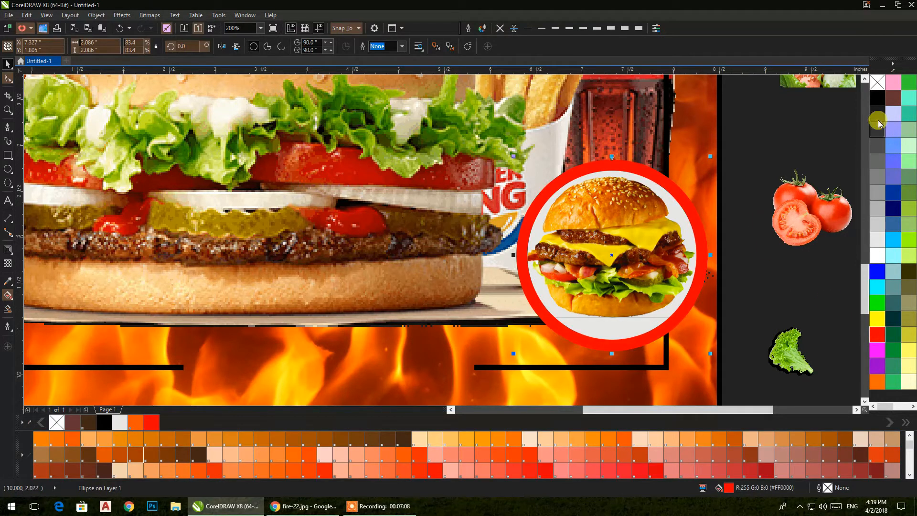
click(877, 97)
click(732, 148)
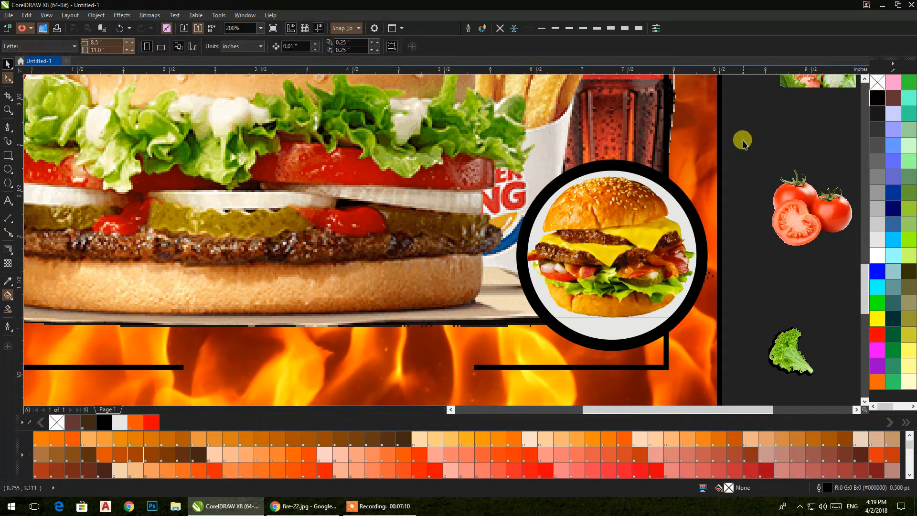
Step: Enlarge both badge circles together to about 3.3 in wide and position them over the flyer's lower-right bracket corner
drag(457, 387, 458, 386)
scroll(596, 353, down, 1)
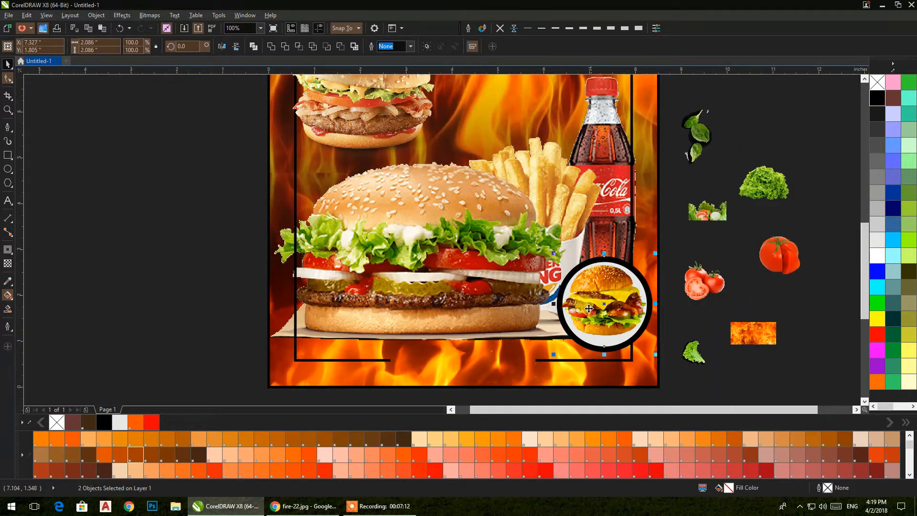
drag(553, 253, 434, 199)
drag(577, 294, 574, 300)
click(713, 252)
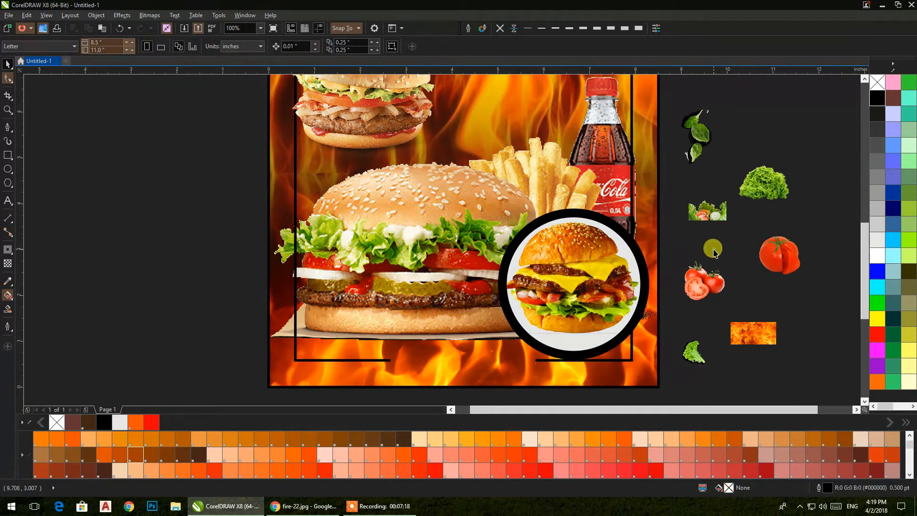
Step: Give the badge's outer circle a fountain fill with orange at the outer node and yellow at the centre, adjusting the intermediate colour nodes
click(633, 248)
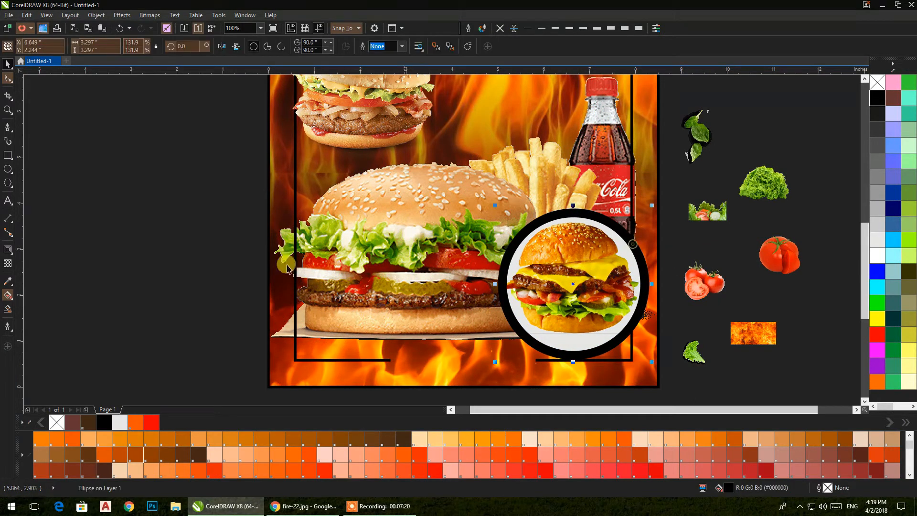
click(8, 295)
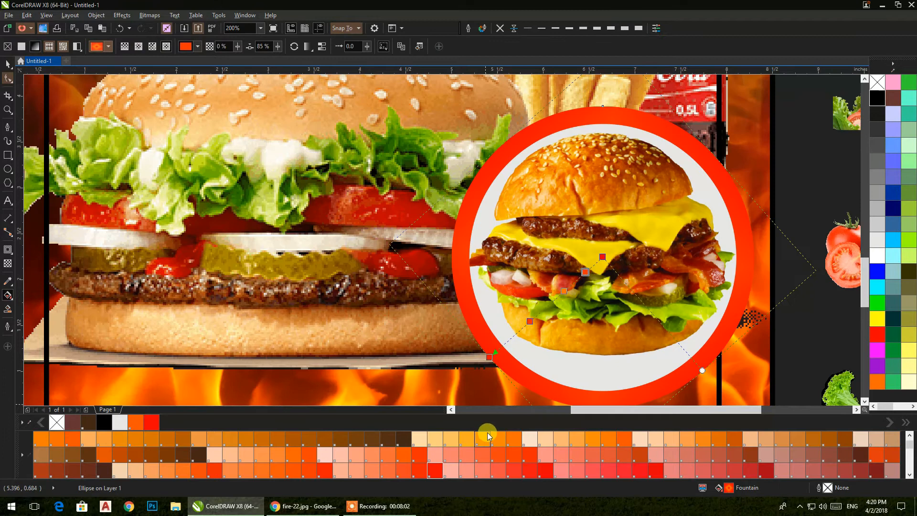
drag(512, 438, 488, 358)
drag(880, 321, 597, 282)
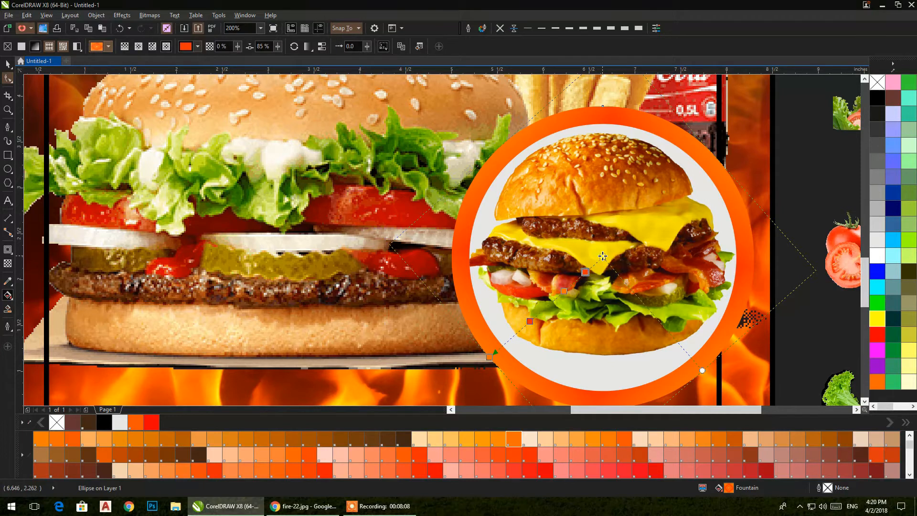
double_click(585, 272)
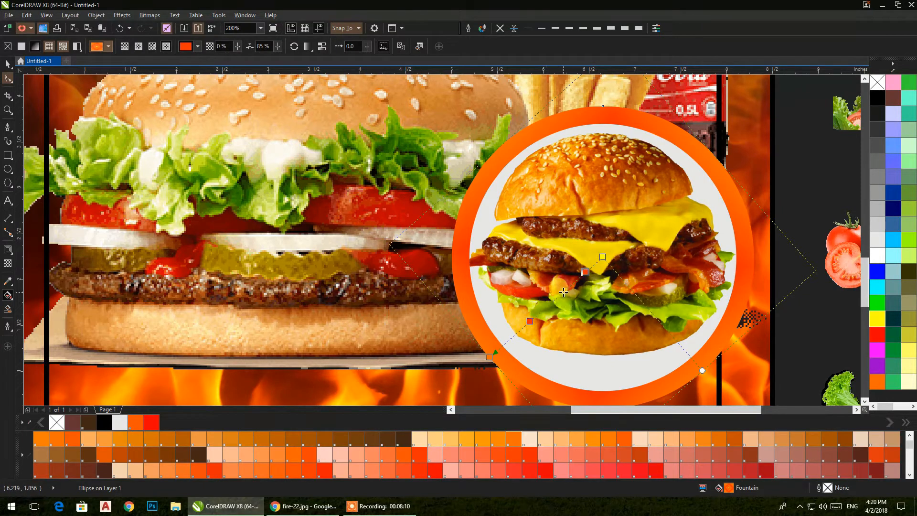
double_click(553, 298)
drag(553, 298, 518, 330)
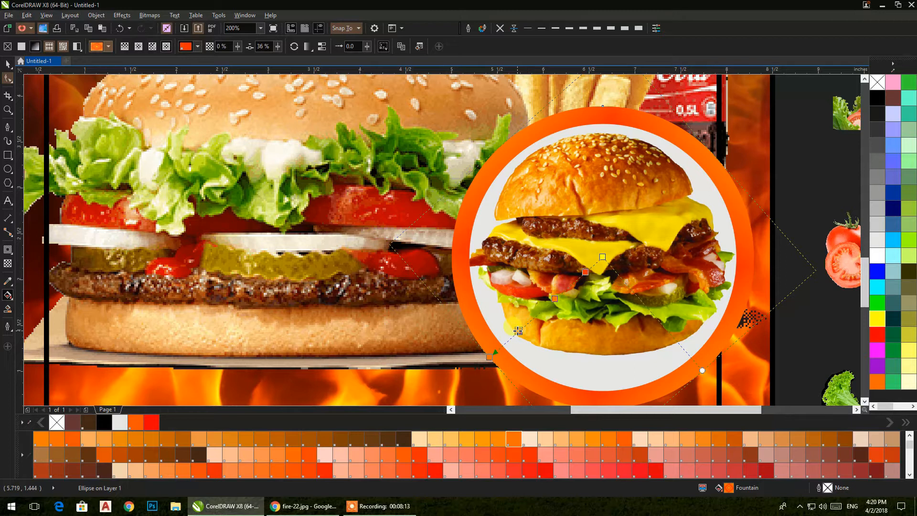
double_click(551, 301)
Step: Rework the outer circle's fountain fill nodes and apply crimson from the palette to the outer node
click(583, 276)
drag(574, 282, 530, 287)
scroll(616, 291, down, 1)
scroll(292, 433, down, 4)
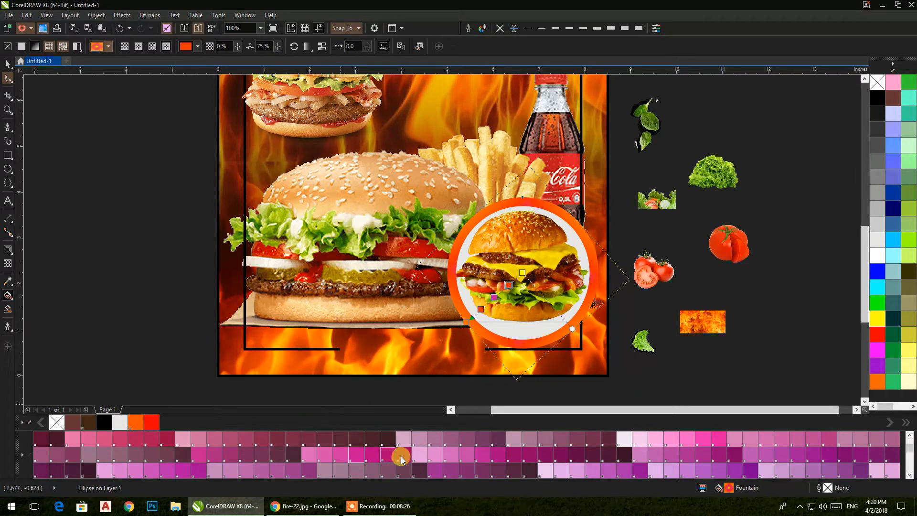
drag(409, 444, 465, 323)
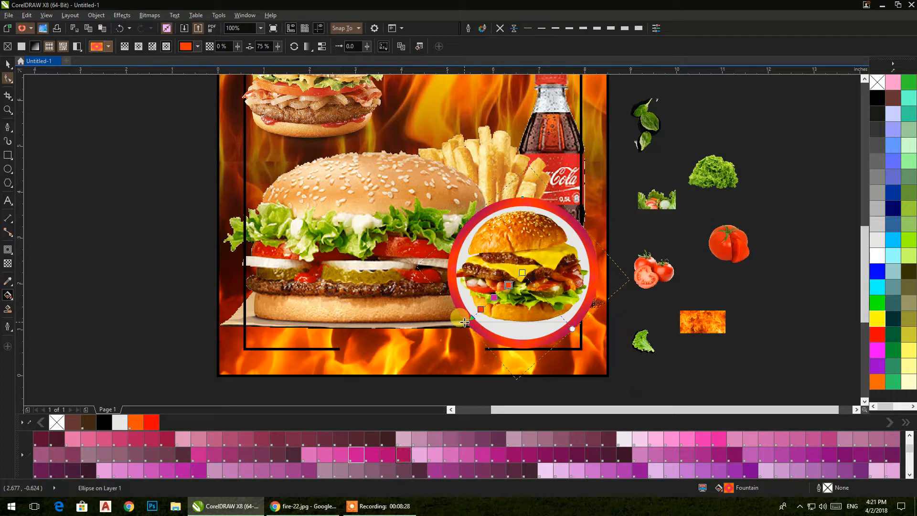
click(10, 66)
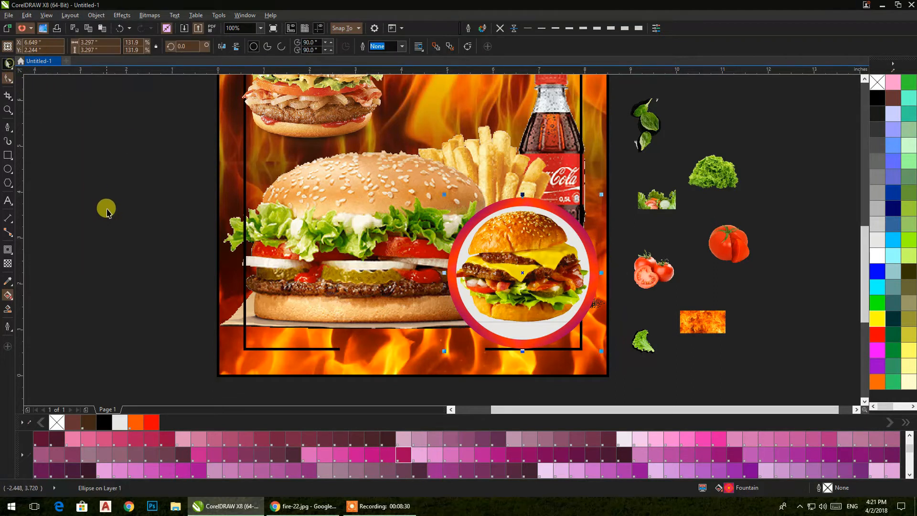
click(106, 208)
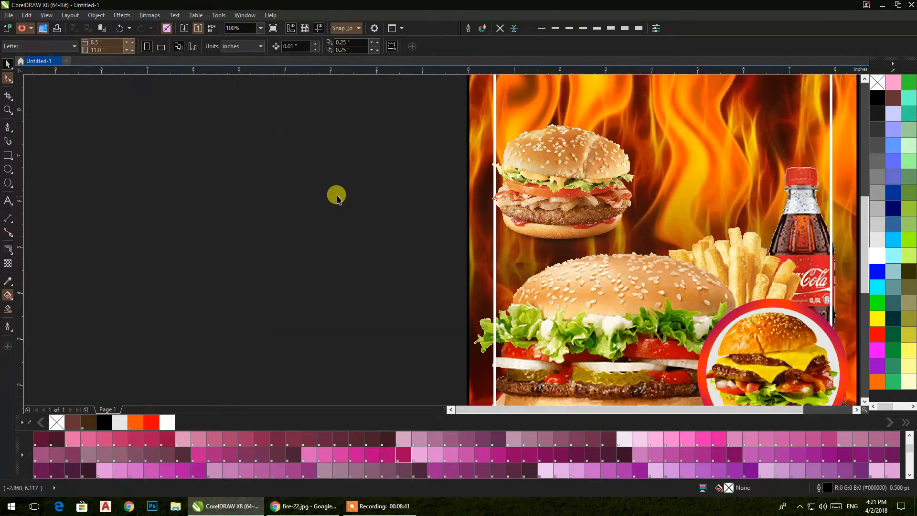
Step: Enlarge the single lettuce leaf image beside the flyer to about 2.39 in wide
scroll(336, 196, down, 2)
drag(333, 197, 303, 211)
scroll(483, 240, up, 1)
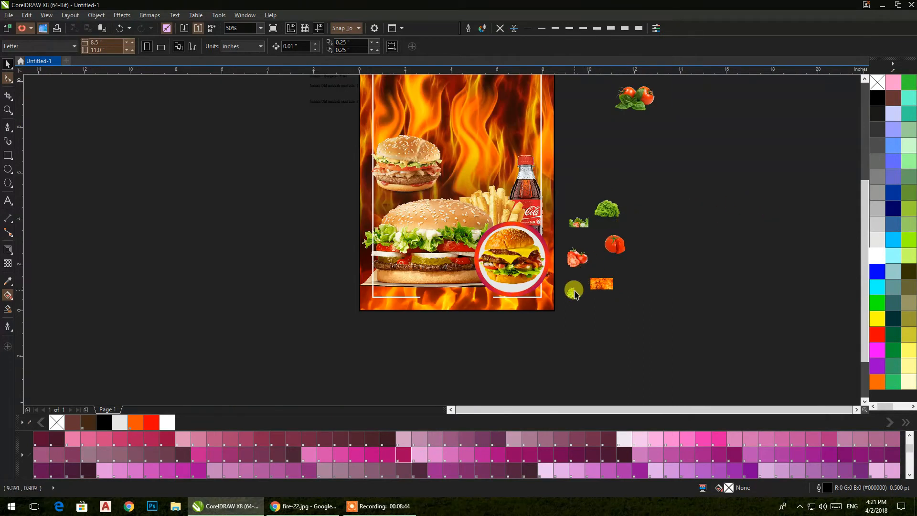
click(575, 294)
drag(587, 305, 626, 337)
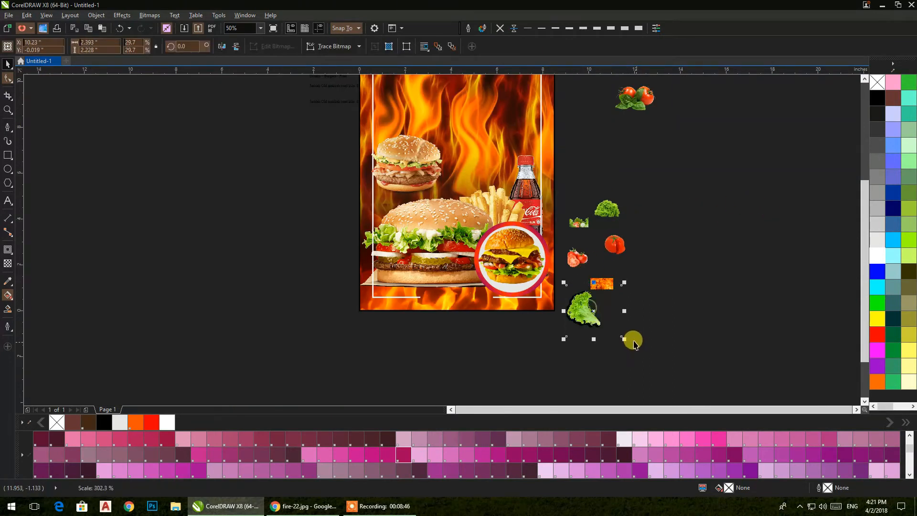
Step: Move the lettuce leaf to the flyer's left edge, rotate it, and place a horizontally mirrored copy above it
drag(592, 308, 265, 227)
click(268, 221)
drag(305, 202, 329, 257)
click(313, 283)
drag(277, 221, 371, 97)
right_click(371, 97)
click(222, 47)
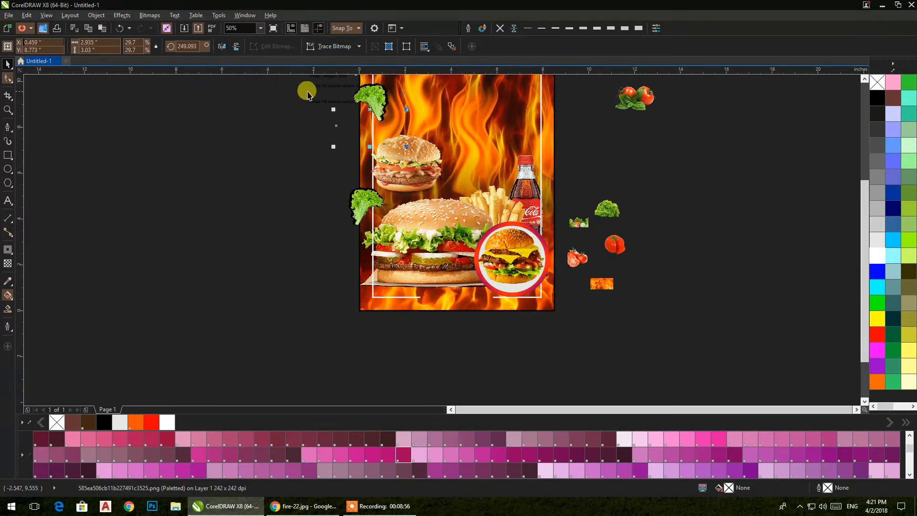
Step: Place four more copies of the lettuce leaf around the flyer's top, right and bottom edges
drag(336, 125, 219, 212)
drag(261, 186, 437, 370)
right_click(406, 142)
right_click(436, 369)
drag(445, 301, 497, 205)
drag(484, 277, 334, 301)
click(338, 304)
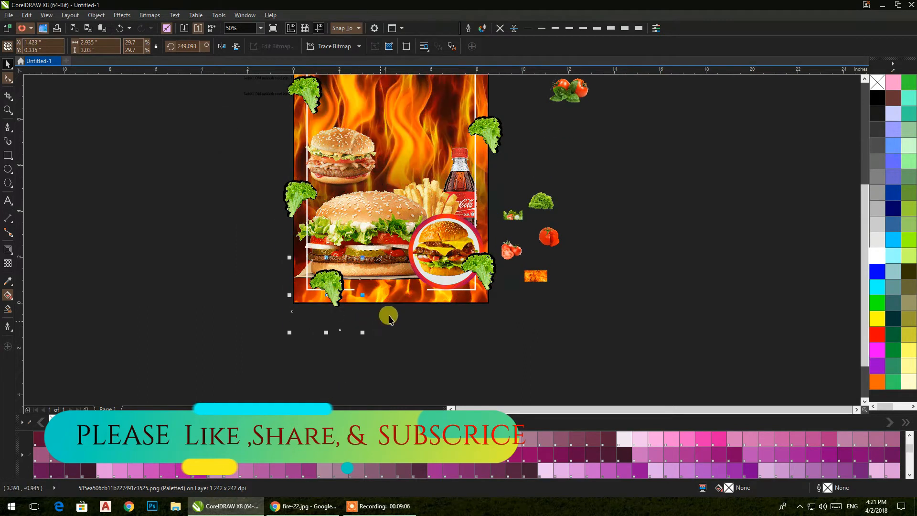
Step: Select all the lettuce leaves and PowerClip them inside the flyer's background rectangle
scroll(389, 319, up, 3)
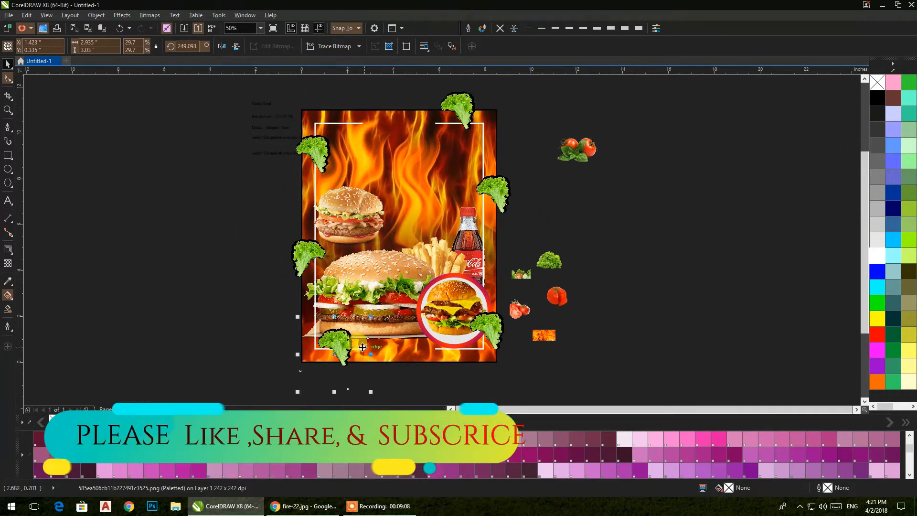
shift+click(303, 258)
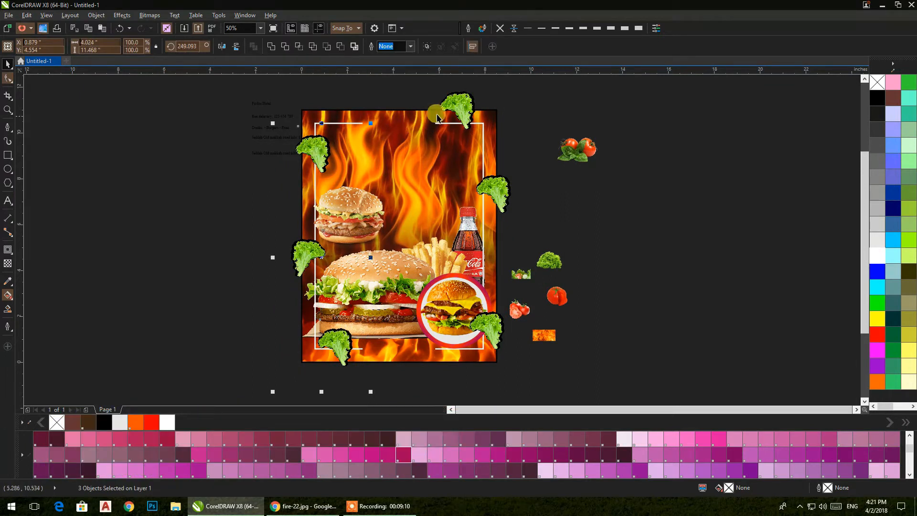
right_click(495, 328)
click(526, 97)
click(314, 102)
click(311, 111)
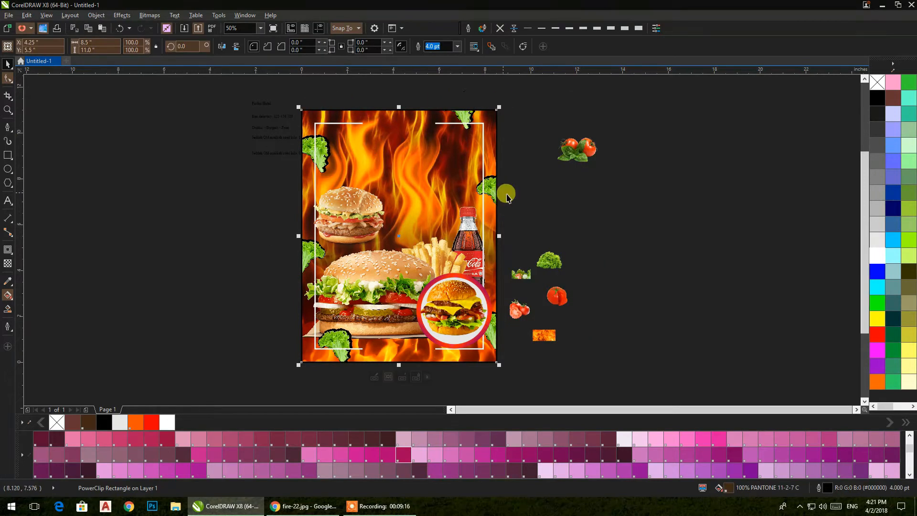
click(525, 202)
Step: Enlarge the tomato and basil image and place it in front of the large burger, beside the badge
drag(378, 205, 404, 223)
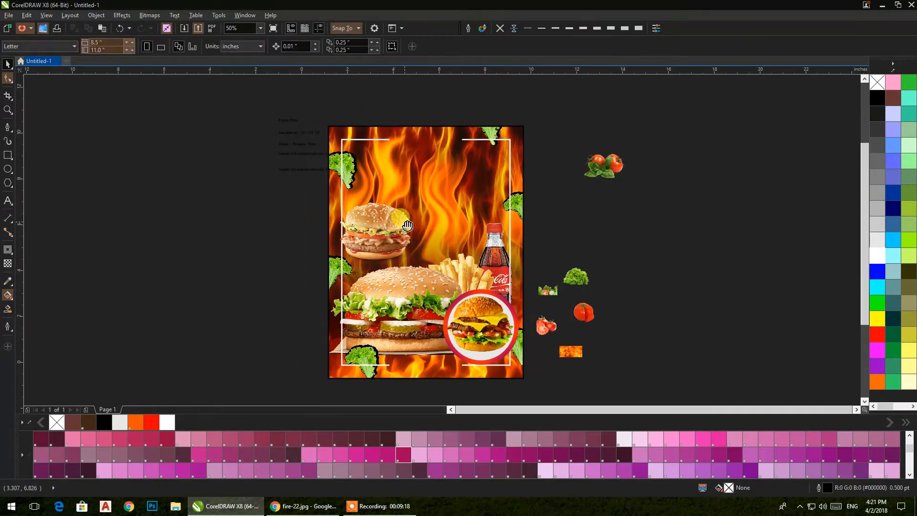
click(602, 175)
drag(625, 182, 426, 344)
scroll(614, 317, down, 1)
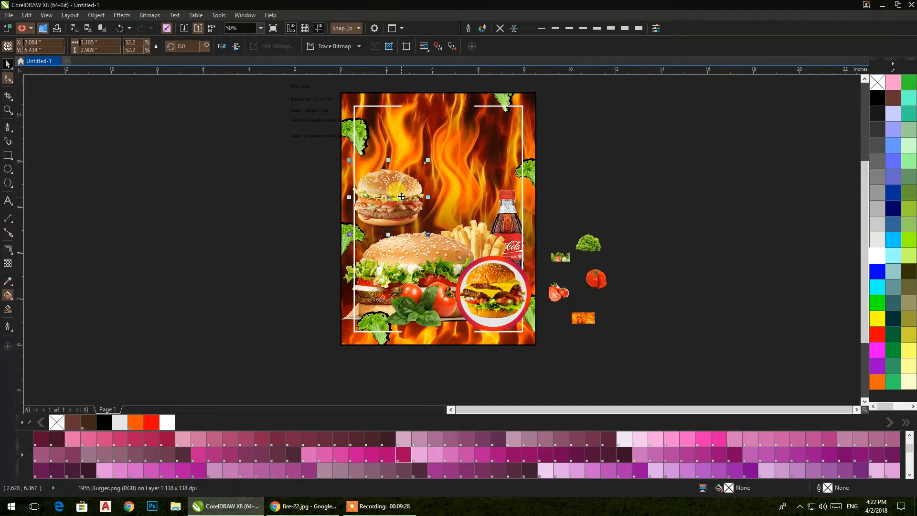
Step: Enlarge 1955_Burger.png to about 3.43 in wide, shift it slightly right above the meal, and fine-tune its size
scroll(387, 198, up, 2)
click(411, 220)
drag(541, 333, 566, 341)
drag(475, 266, 496, 265)
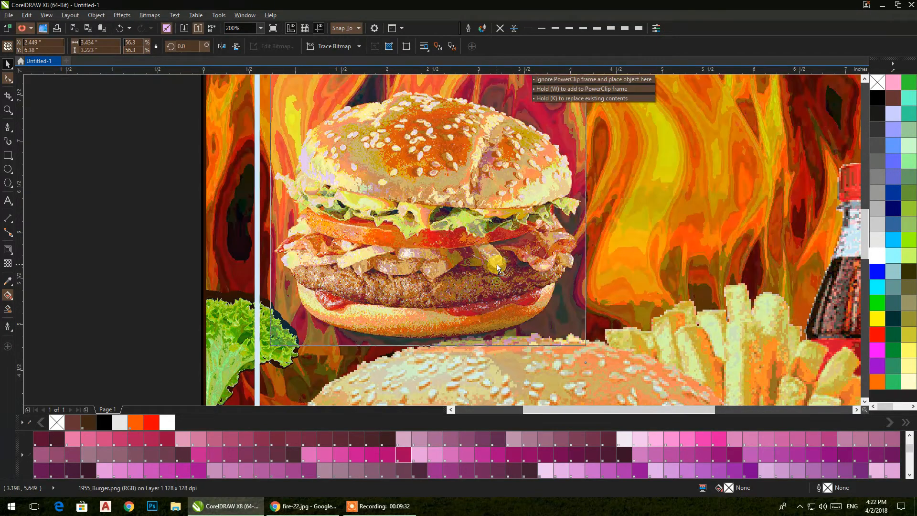
scroll(480, 242, down, 1)
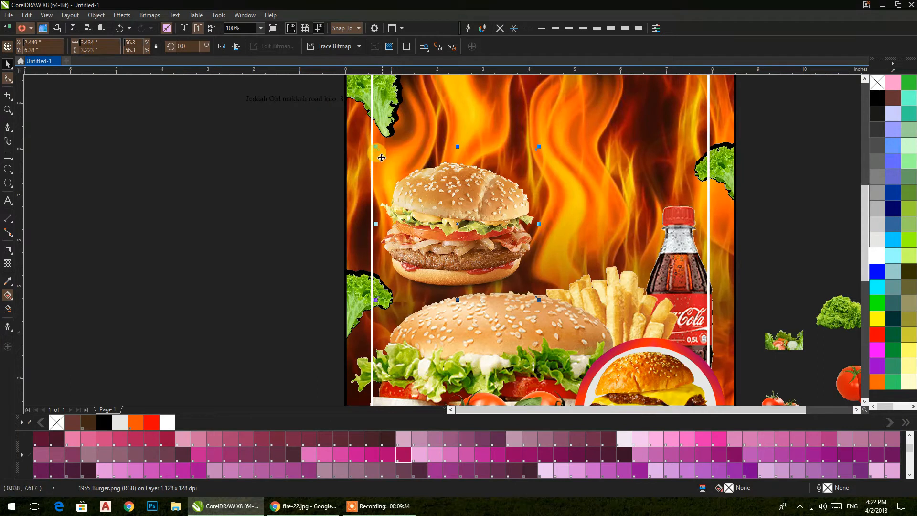
drag(376, 146, 371, 137)
drag(416, 209, 416, 209)
click(748, 251)
Step: Enlarge Green-Lettuce-PNG-image-500x343.png to about 2.29 in wide and place it between the upper burger and the fries
drag(768, 248, 540, 198)
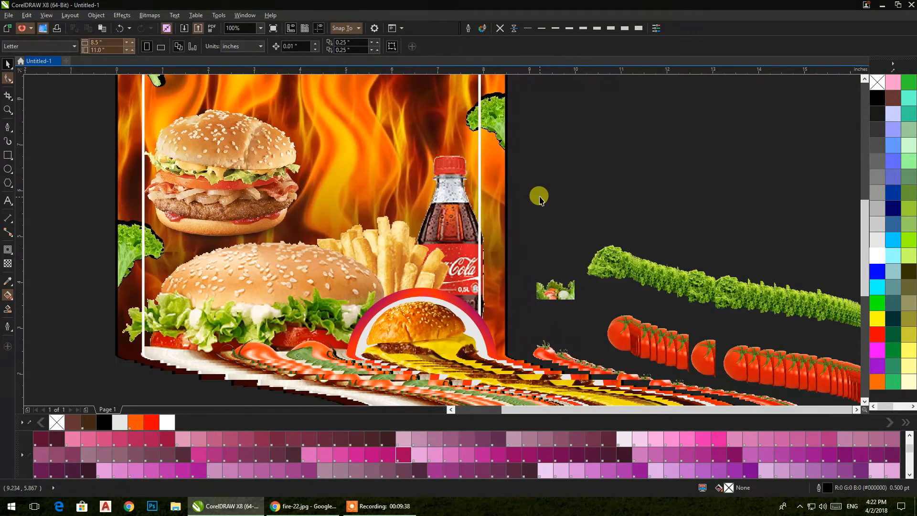
scroll(592, 244, down, 1)
drag(600, 251, 514, 187)
drag(470, 221, 473, 247)
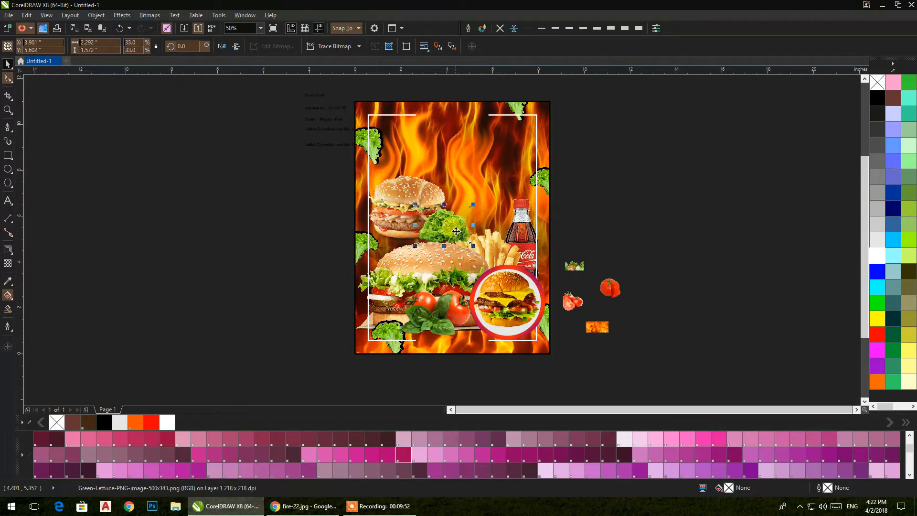
Step: Delete the small fire image 801191.jpg lying beside the flyer
click(620, 272)
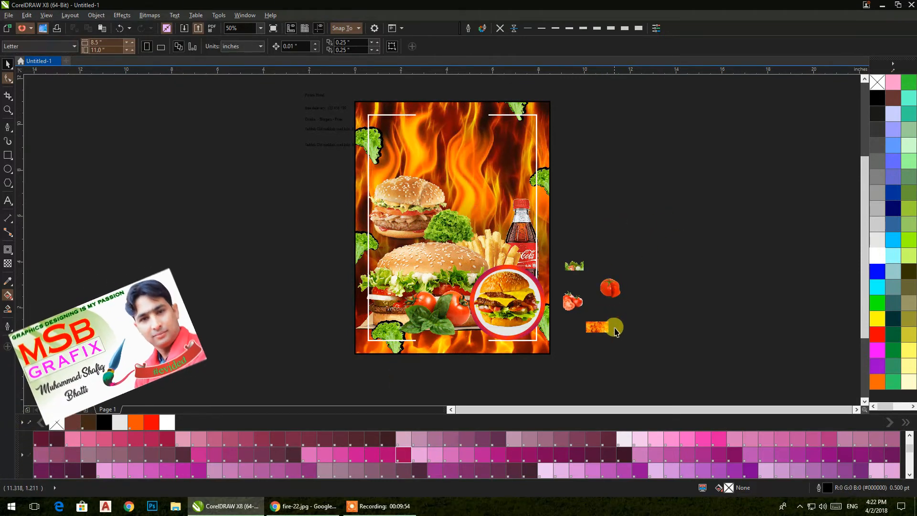
click(593, 324)
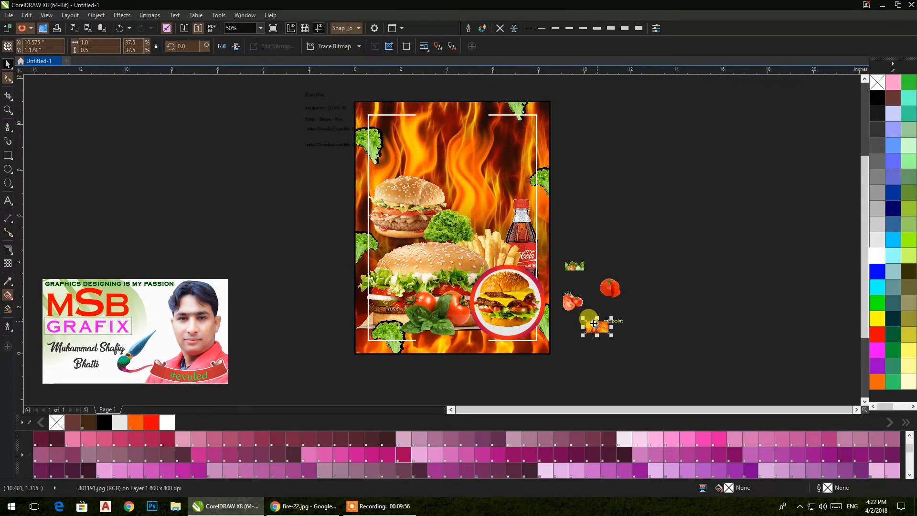
key(Delete)
Step: Mirror-duplicate 5-2-salad-png-file.png sideways, then mirror-duplicate the pair, to form a continuous row of four salad images
drag(408, 207, 420, 223)
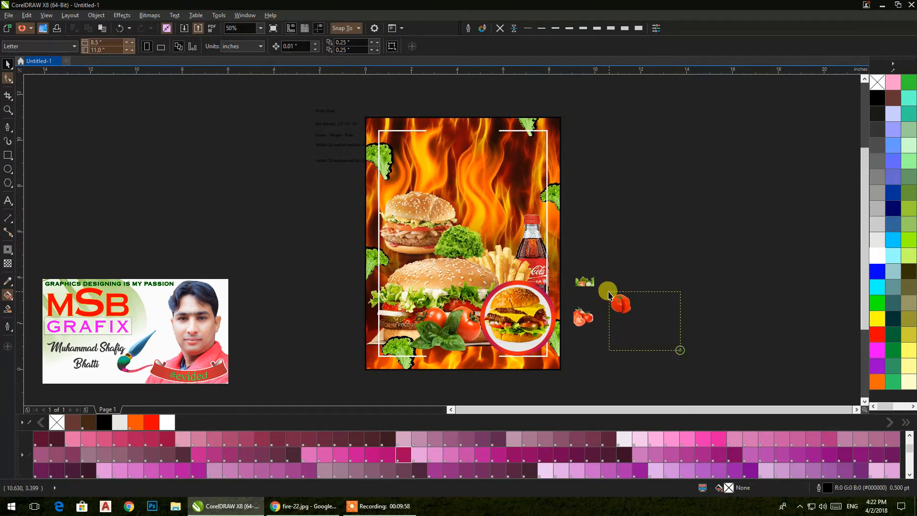
click(585, 281)
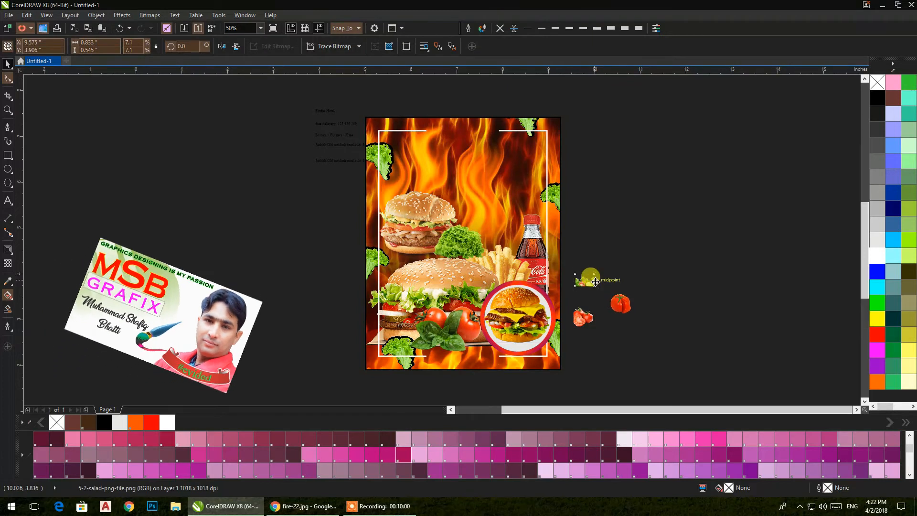
scroll(594, 285, up, 2)
drag(512, 276, 595, 275)
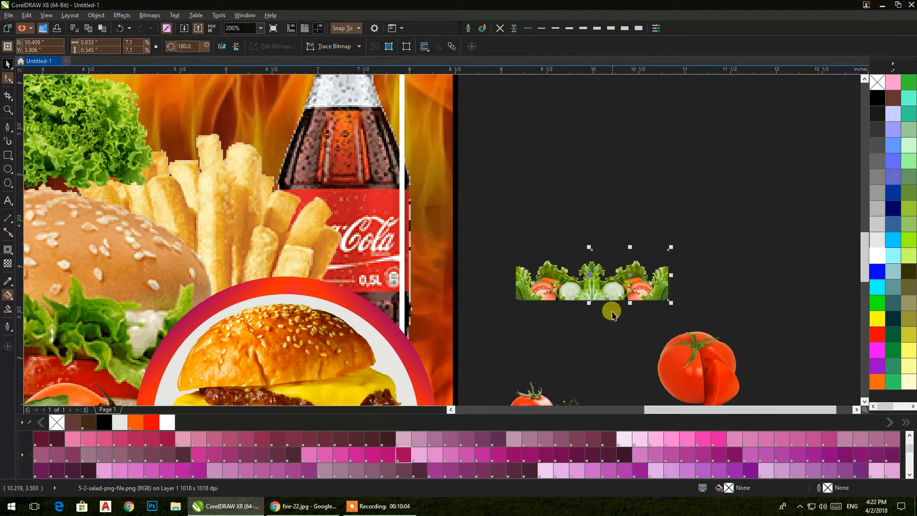
click(622, 323)
drag(688, 234, 498, 323)
drag(512, 275, 704, 271)
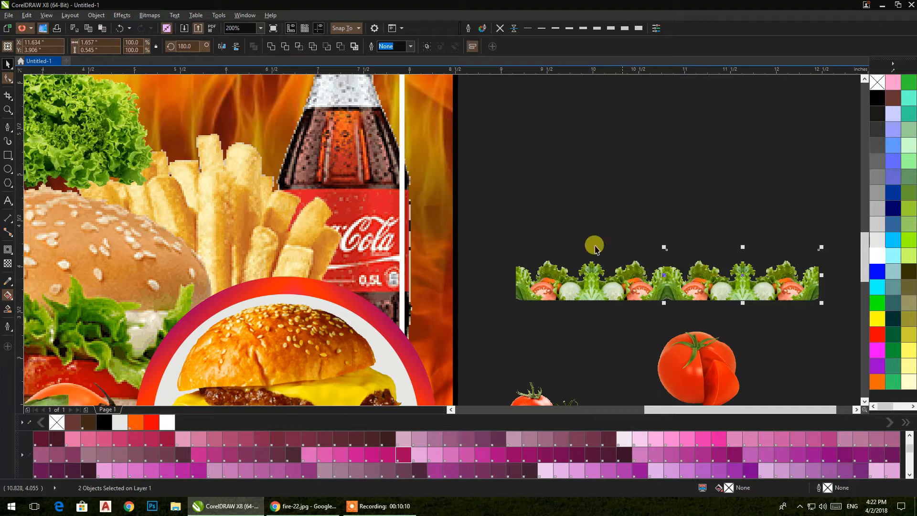
Step: Mirror-duplicate the four-image salad row to double its length to about 6.6 in, and group all the pieces into one strip
drag(481, 235, 838, 329)
drag(824, 281, 403, 306)
drag(507, 315, 509, 315)
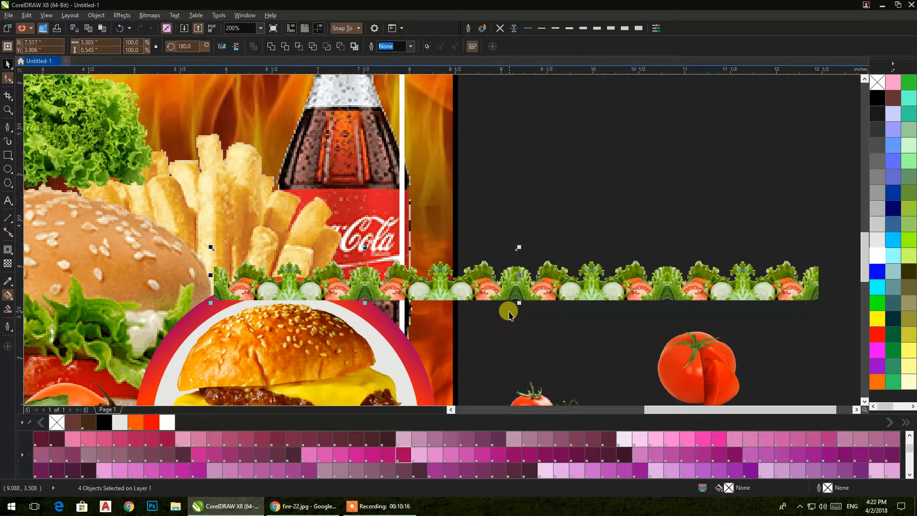
key(ctrl+g)
drag(828, 232, 486, 340)
key(ctrl+g)
shift+click(486, 295)
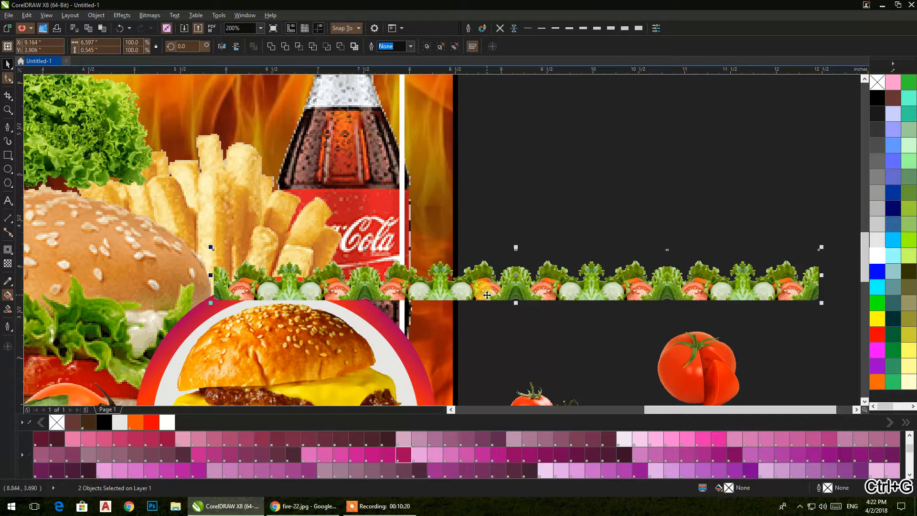
key(ctrl+g)
Step: Place the salad strip along the flyer's bottom edge and enlarge it to about 8.96 in wide so it spans the full width
scroll(534, 270, down, 1)
drag(537, 272, 324, 388)
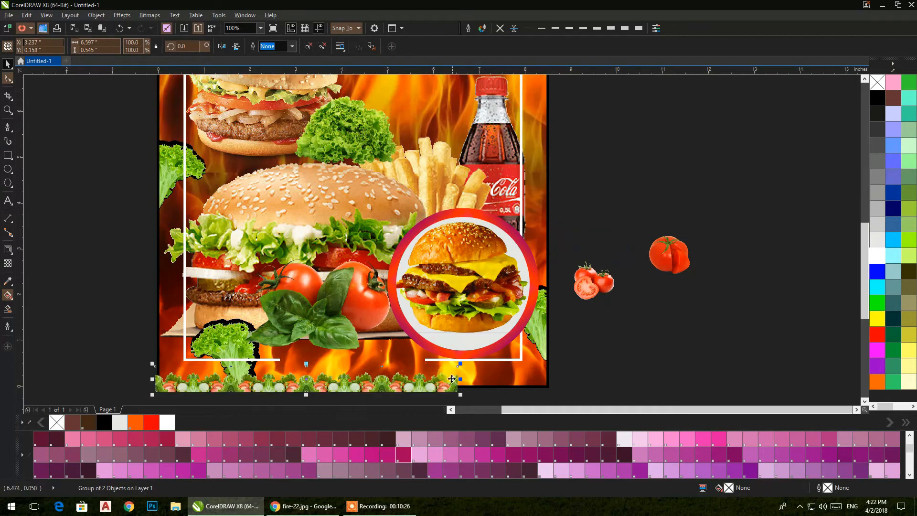
scroll(451, 379, down, 1)
drag(465, 341, 570, 382)
drag(502, 343, 470, 334)
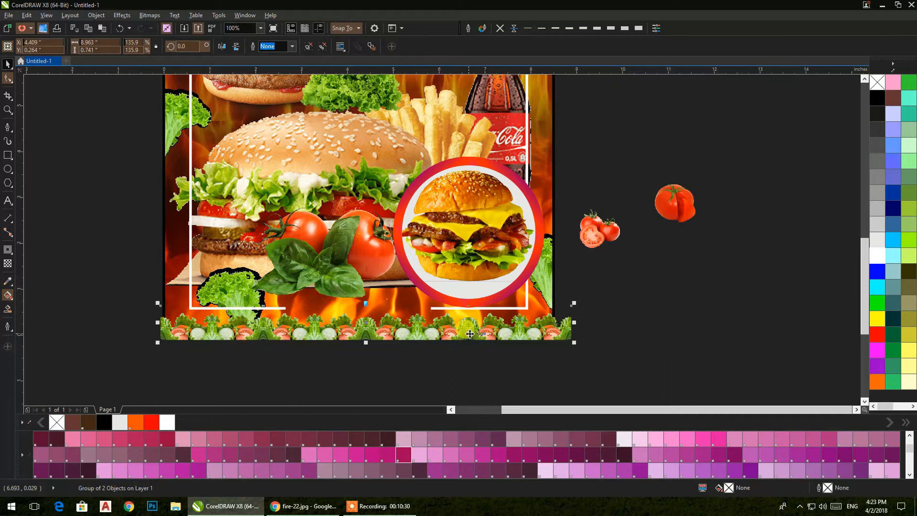
scroll(392, 344, up, 3)
drag(391, 327, 380, 317)
Step: PowerClip the salad strip inside the flyer's background rectangle
scroll(380, 317, down, 1)
right_click(785, 311)
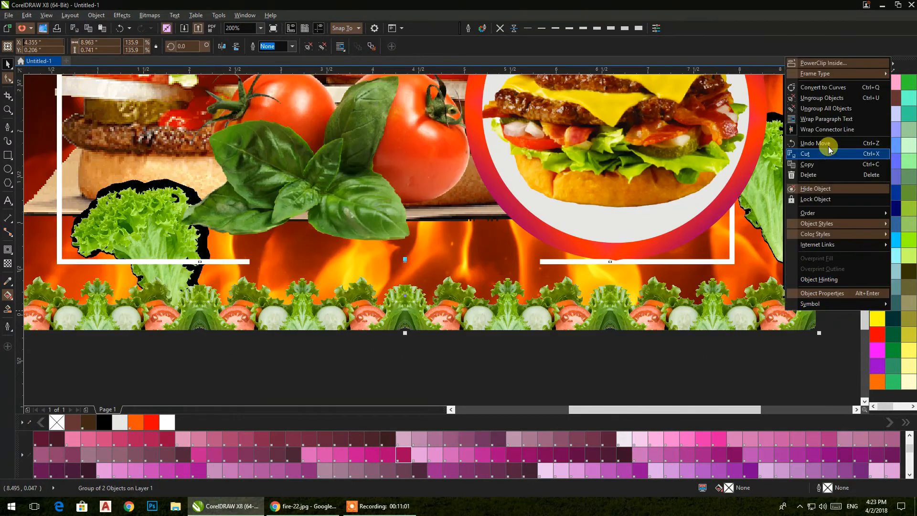
click(821, 64)
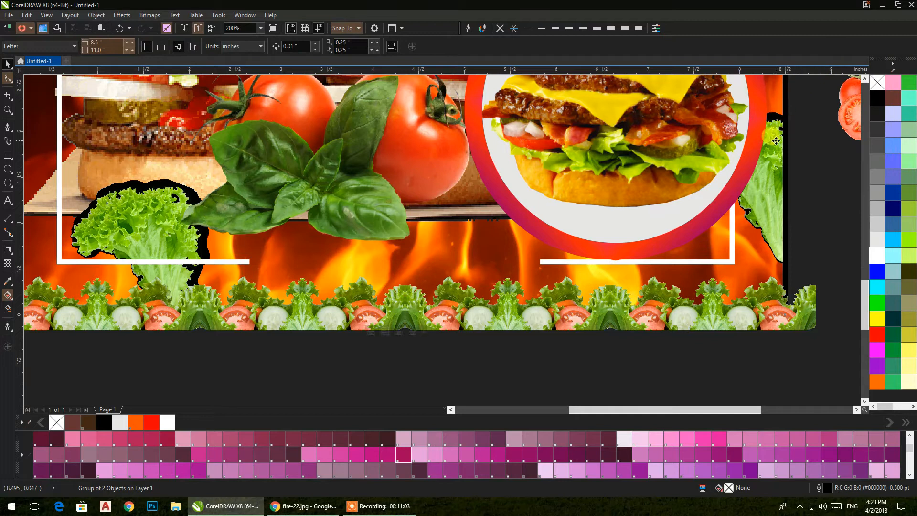
click(775, 141)
Step: Move the "Firdos Hotel" text into the gap in the flyer's upper border and align its top with the border
scroll(403, 287, down, 1)
drag(416, 365, 430, 389)
scroll(468, 329, down, 1)
drag(442, 277, 482, 312)
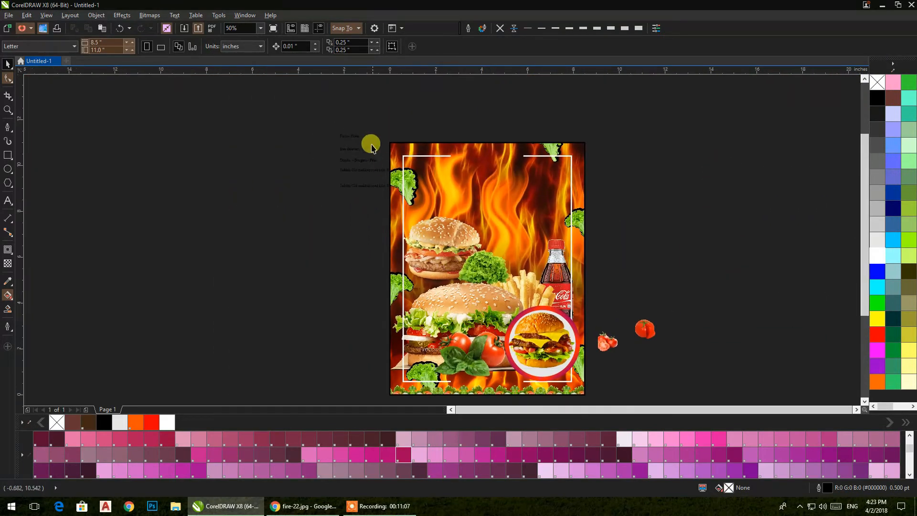
scroll(371, 147, up, 2)
drag(380, 156, 667, 182)
drag(633, 204, 405, 209)
drag(452, 190, 586, 222)
shift+click(651, 187)
key(t)
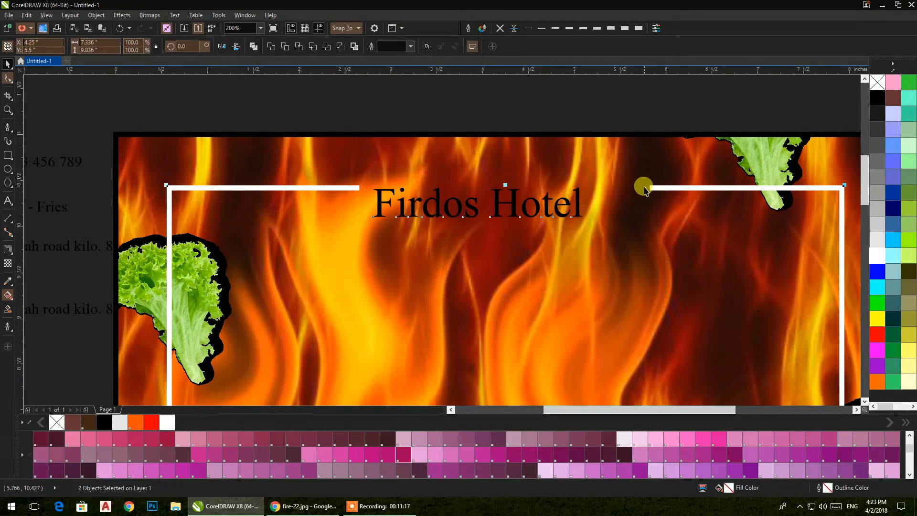
Step: Change the hotel name to uppercase FIRDOS HOTEL, raise it level with the border lines and size it to about 22.8 pt
click(561, 93)
drag(512, 196, 532, 178)
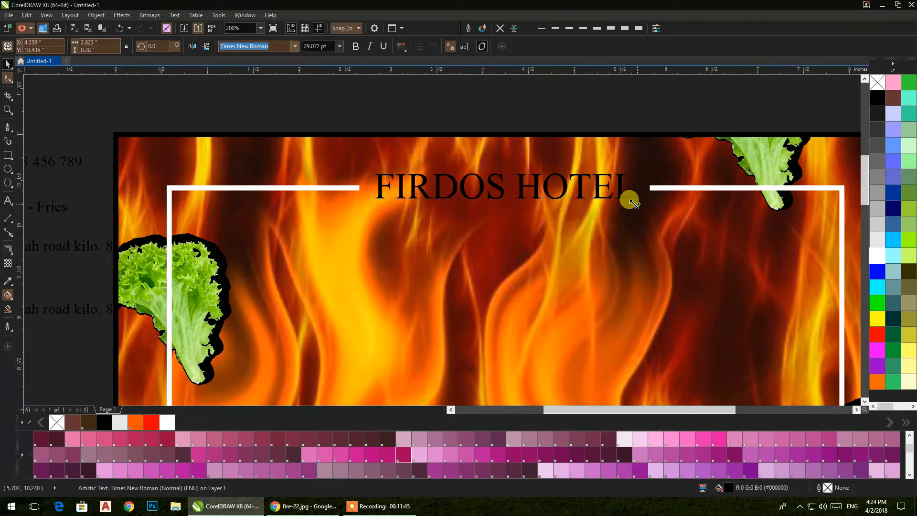
drag(633, 204, 609, 202)
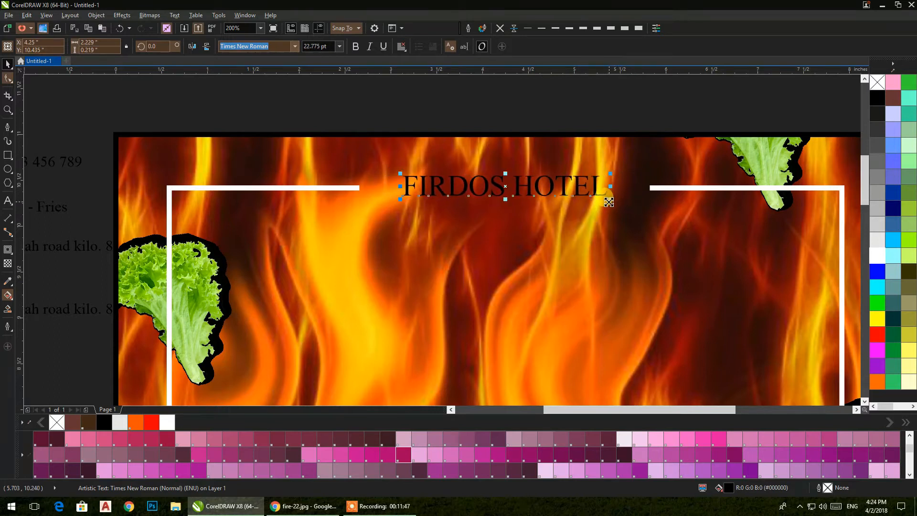
Step: Widen the letter spacing of FIRDOS HOTEL and centre the text horizontally on the flyer background
click(6, 85)
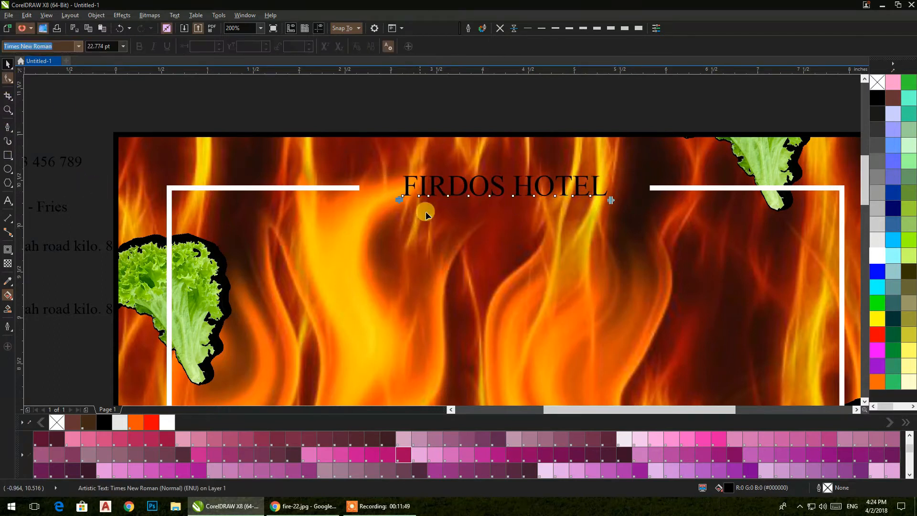
drag(612, 201, 664, 204)
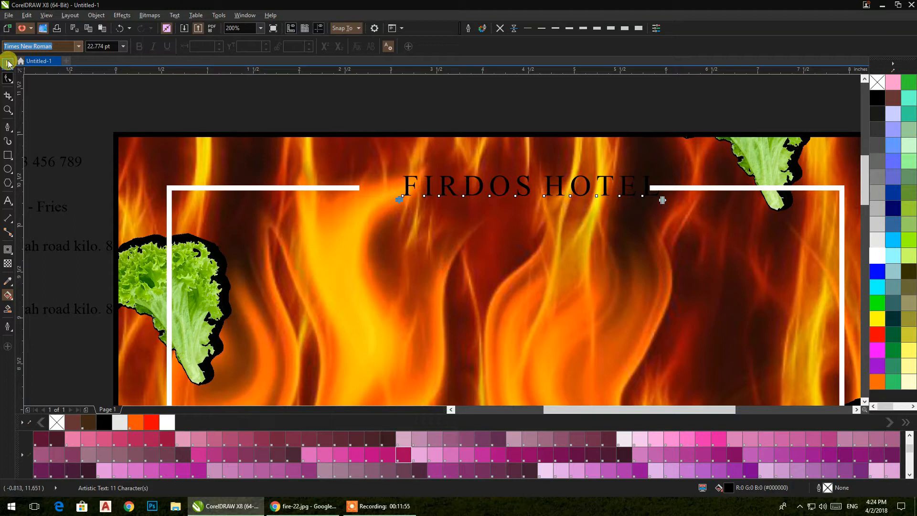
click(8, 63)
click(307, 141)
key(e)
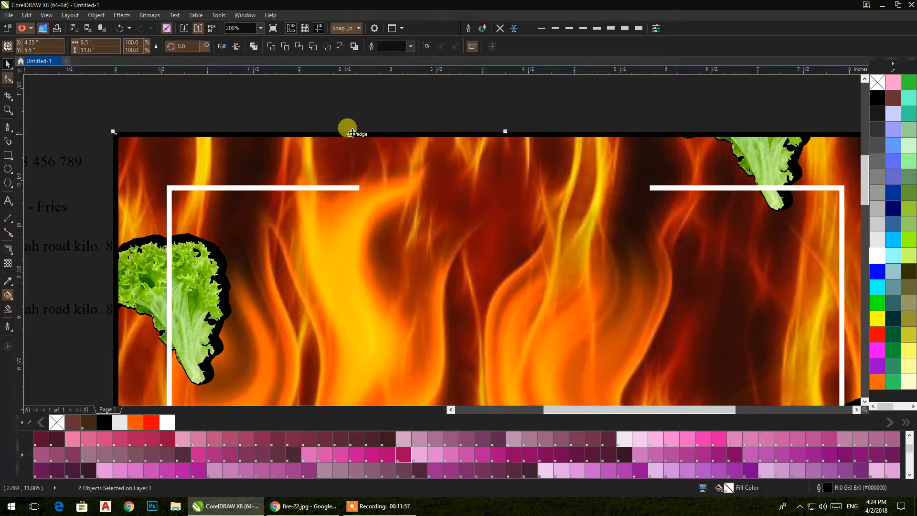
key(ctrl+z)
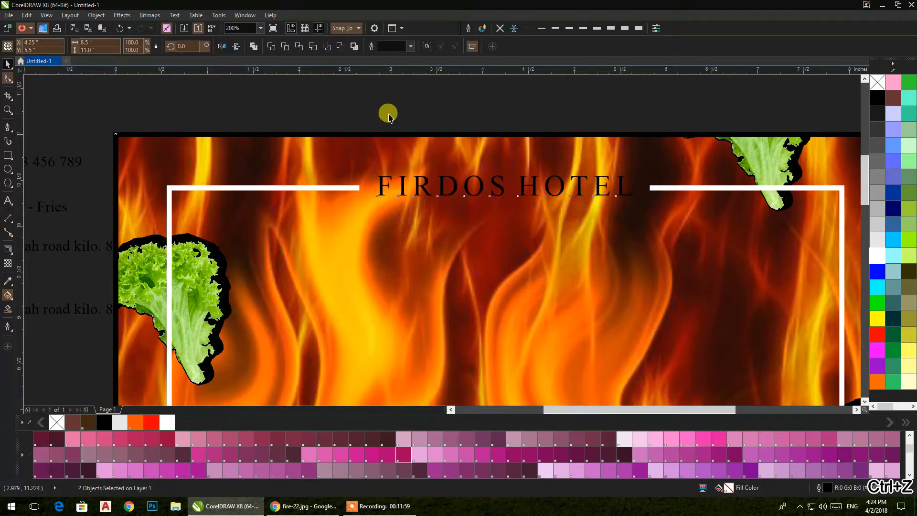
click(388, 116)
Step: Make the initial letters F and H of FIRDOS HOTEL bold
click(466, 193)
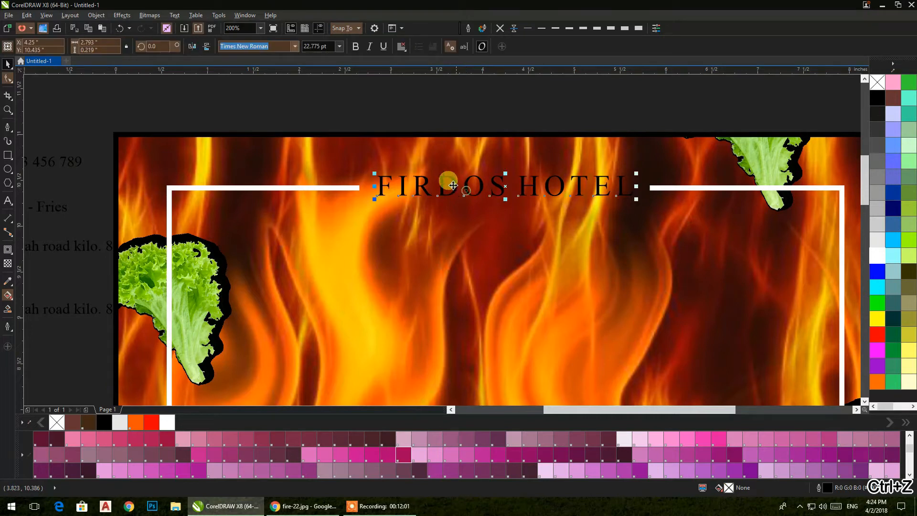
double_click(528, 186)
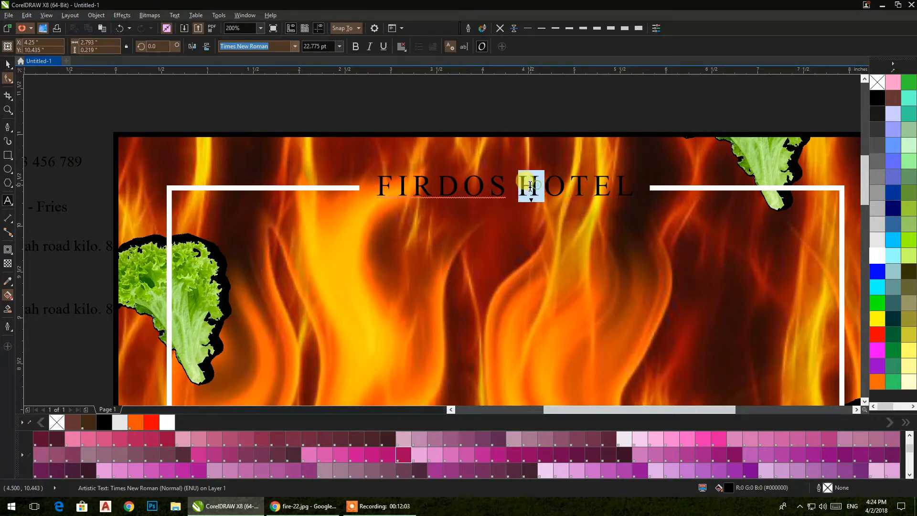
key(ctrl+b)
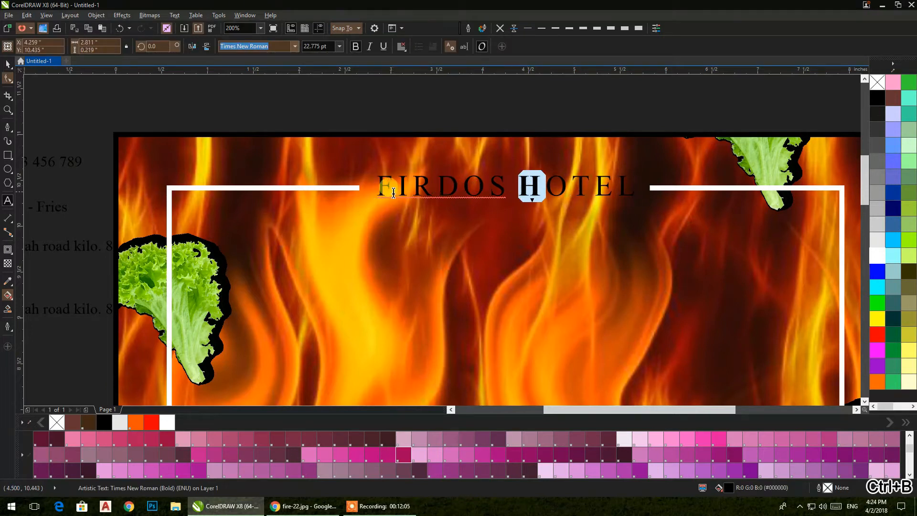
drag(398, 189, 378, 189)
key(ctrl+b)
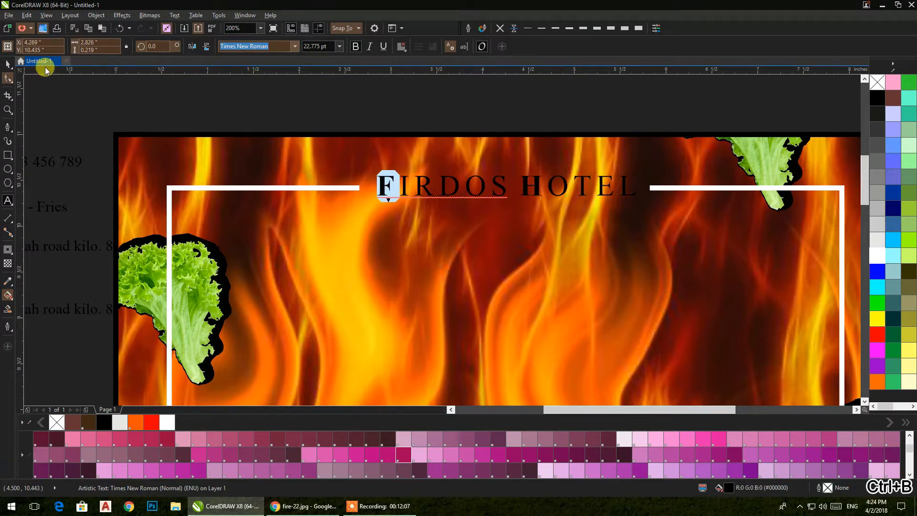
click(8, 63)
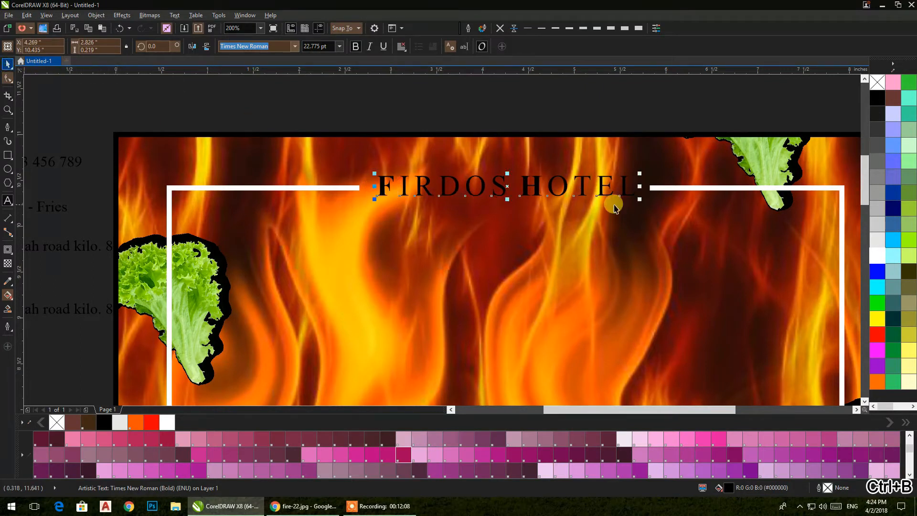
Step: Re-centre FIRDOS HOTEL horizontally on the flyer and fill the text white
shift+click(645, 143)
click(623, 106)
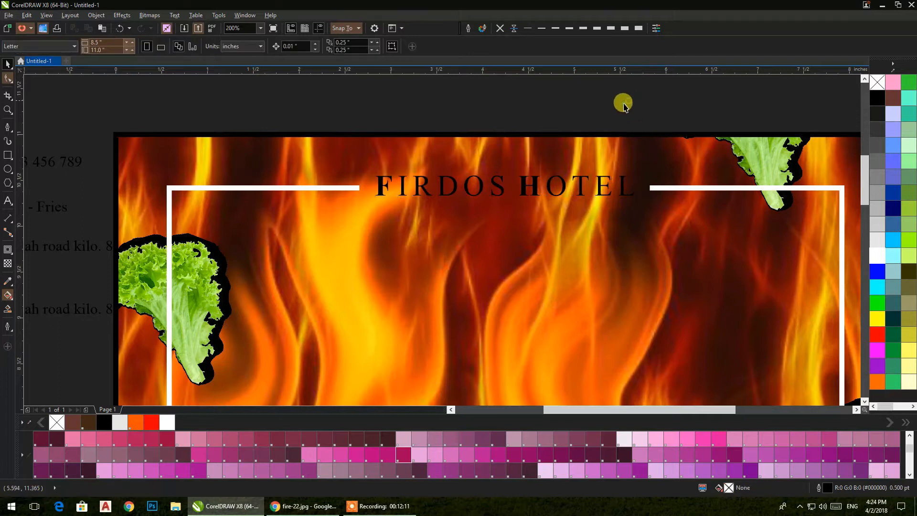
click(602, 193)
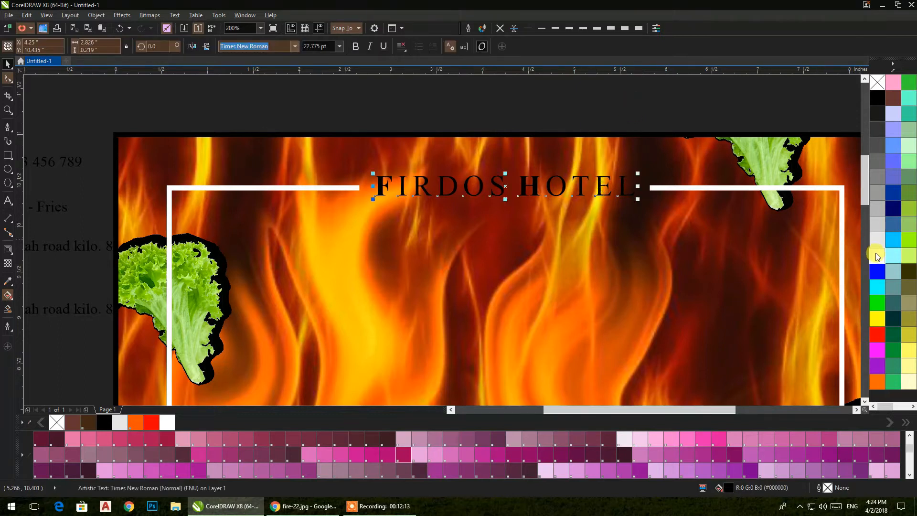
click(587, 98)
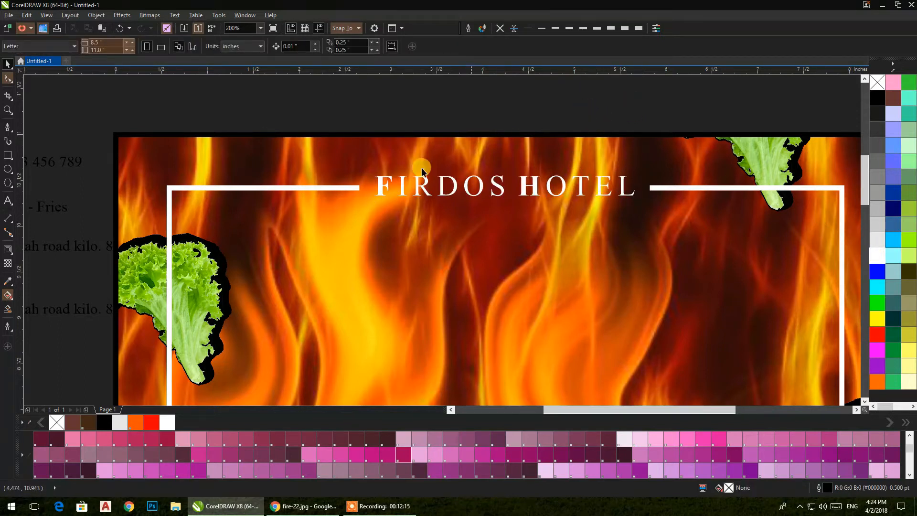
Step: Draw a rectangle about 3.18 x 0.46 in over the hotel name, fill it light cyan #99FFFF and remove its outline
click(8, 156)
drag(359, 166, 651, 209)
click(8, 64)
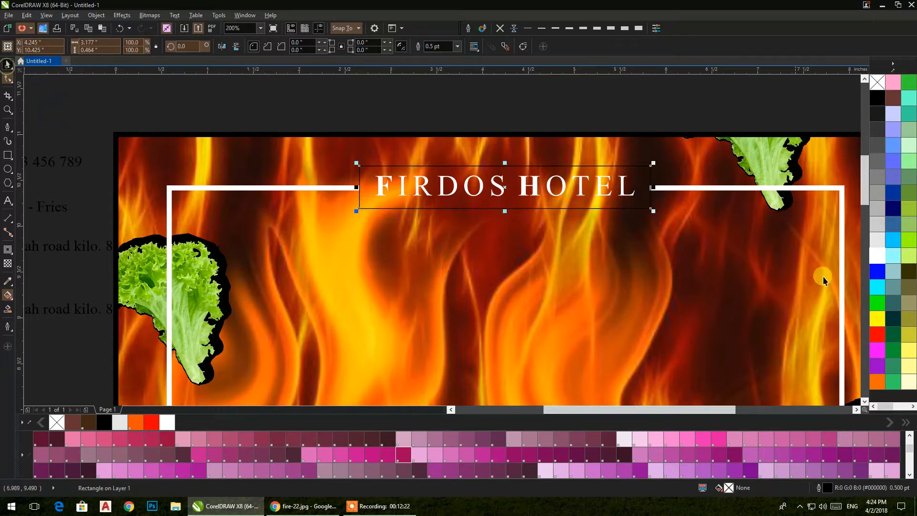
click(889, 257)
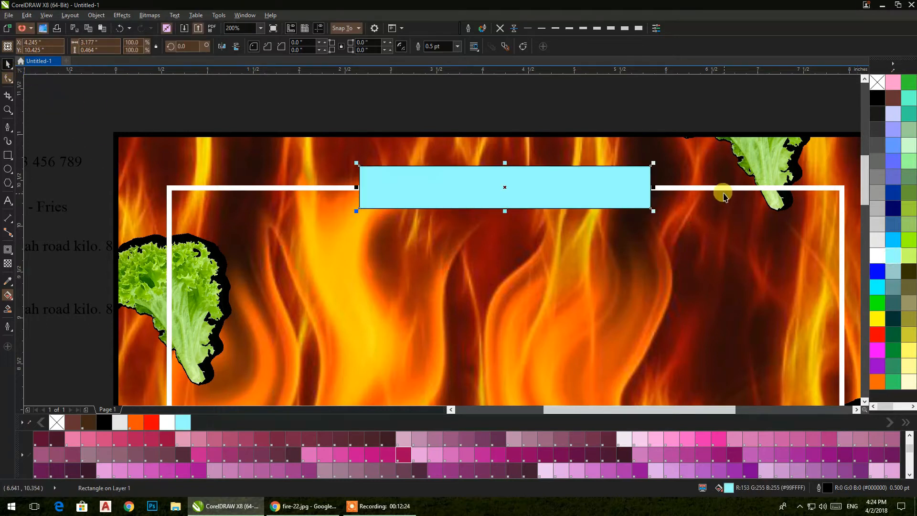
click(498, 30)
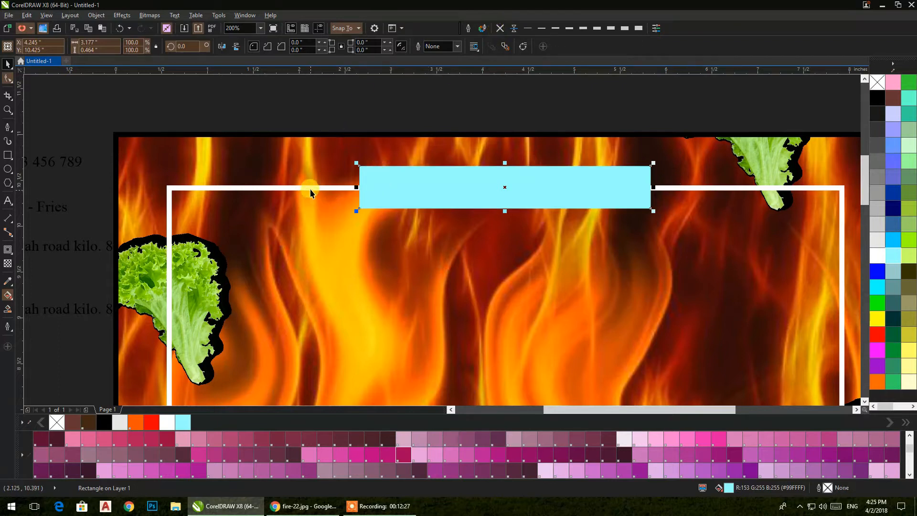
Step: Centre the cyan rectangle horizontally on the flyer and round all its corners to about 0.109 in
shift+click(307, 162)
click(367, 136)
click(359, 166)
click(6, 78)
drag(366, 169, 370, 168)
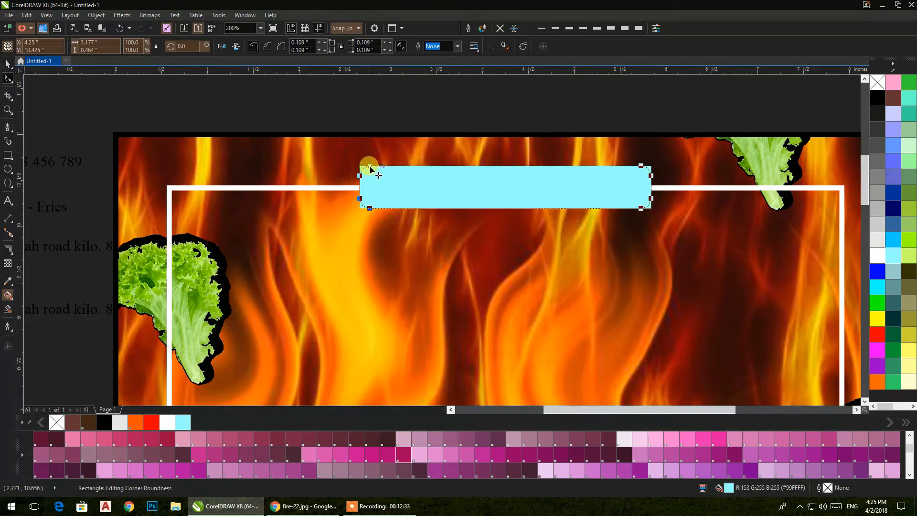
click(8, 63)
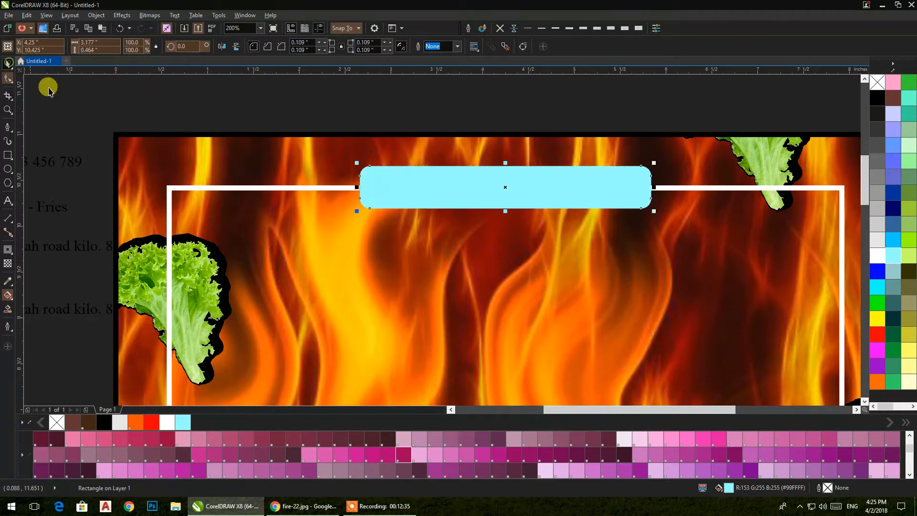
Step: Widen the rounded cyan rectangle symmetrically to about 3.27 in so it meets both ends of the border lines
scroll(353, 194, up, 3)
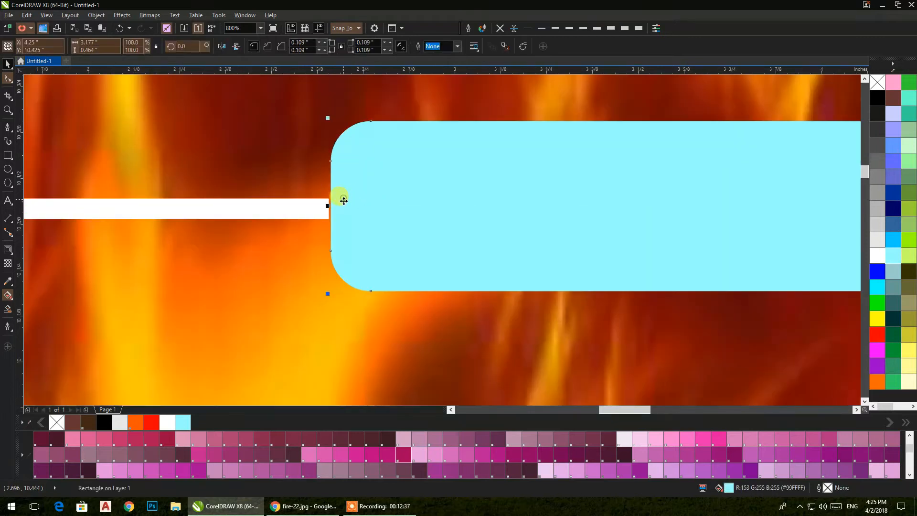
drag(329, 206, 243, 194)
scroll(316, 205, down, 3)
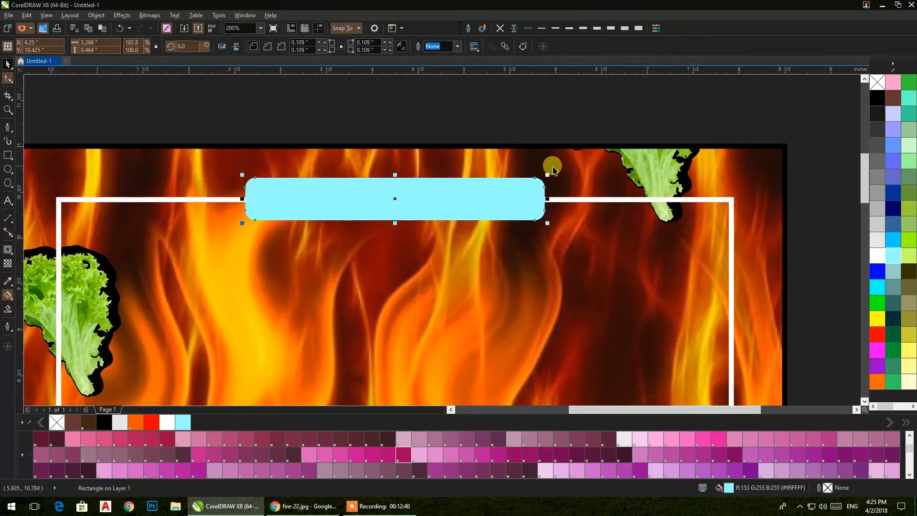
Step: Bring the FIRDOS HOTEL text in front of the cyan rectangle and fill it black
click(421, 109)
drag(548, 109, 251, 283)
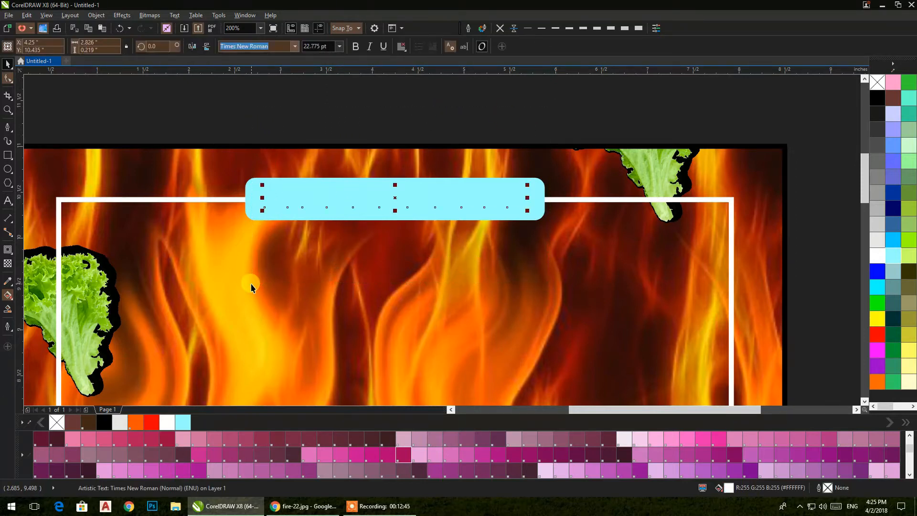
click(882, 109)
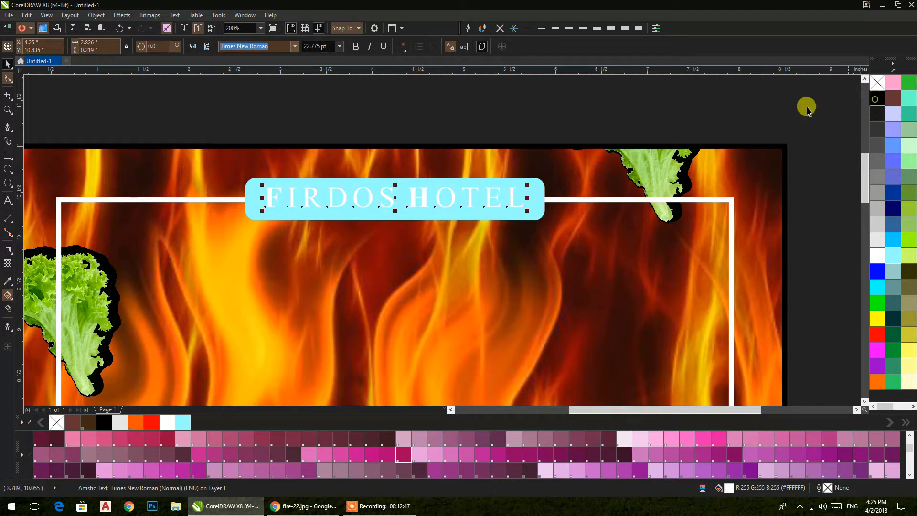
click(773, 111)
scroll(689, 143, down, 1)
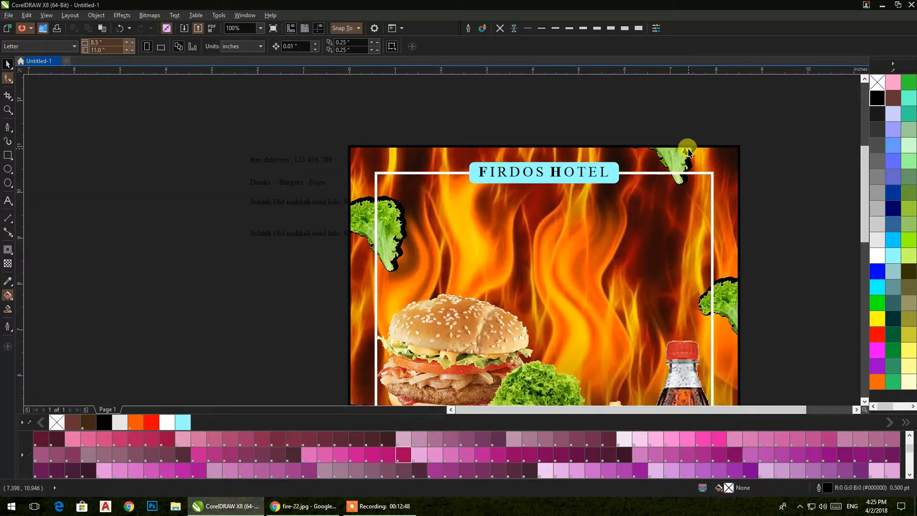
Step: Fill the rounded rectangle behind the hotel name dark brown and the FIRDOS HOTEL text white
click(612, 171)
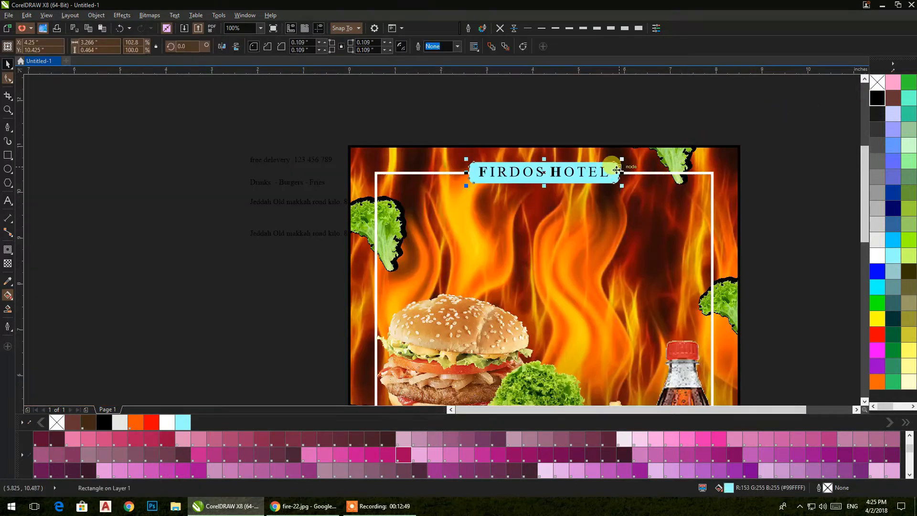
click(88, 422)
click(121, 307)
drag(458, 82, 621, 190)
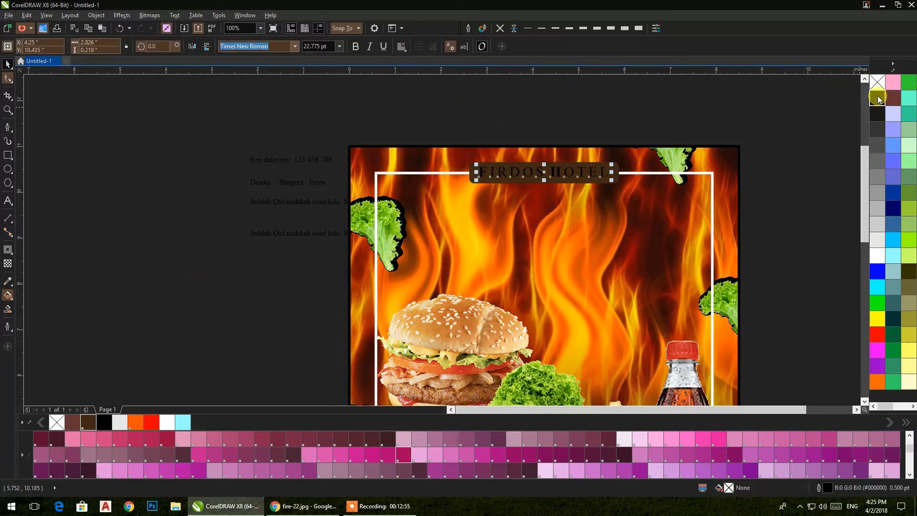
click(880, 255)
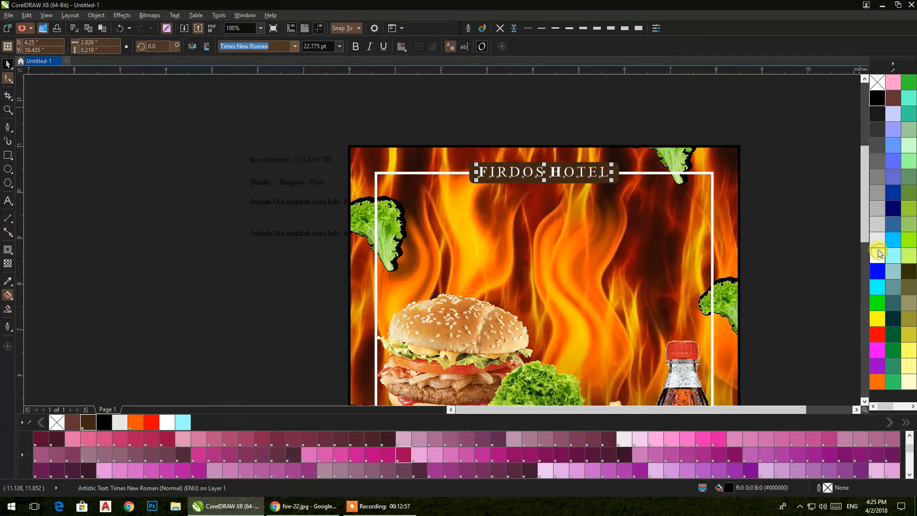
click(779, 175)
drag(779, 177, 650, 168)
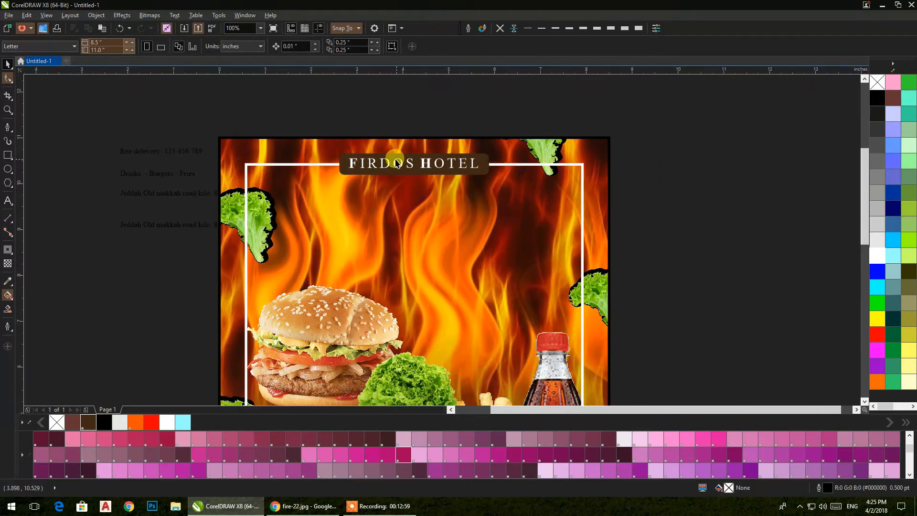
Step: Move the free delevery line onto the flyer above the large burger and delete the lower duplicate address line beside the page
scroll(396, 163, up, 2)
scroll(396, 163, down, 2)
drag(185, 153, 402, 266)
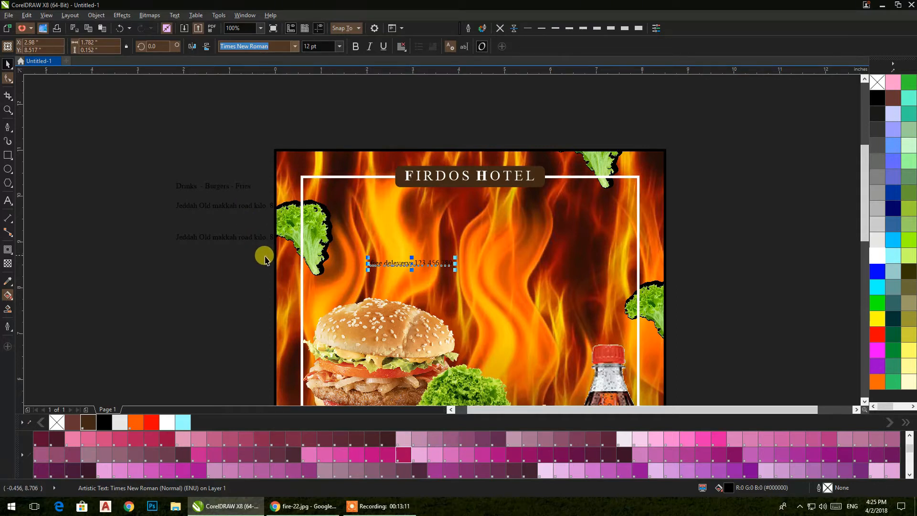
scroll(265, 259, down, 2)
scroll(254, 229, right, 2)
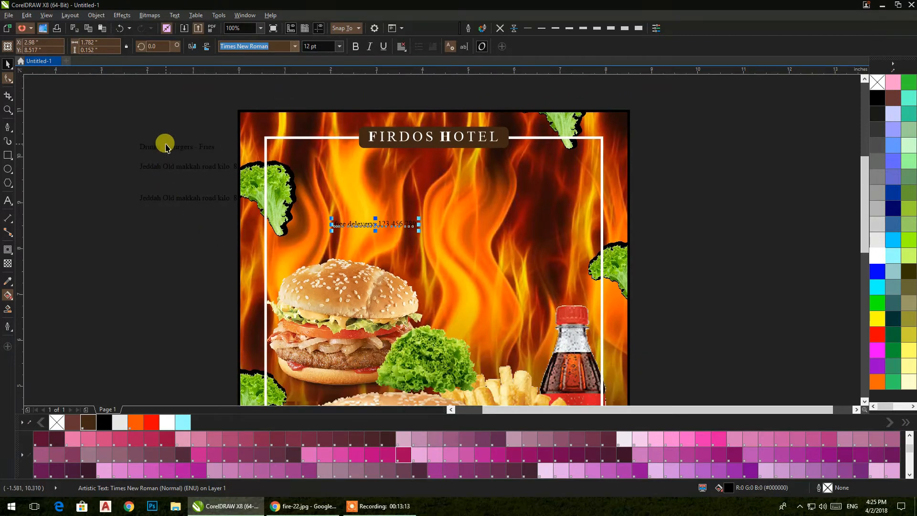
click(168, 195)
key(Delete)
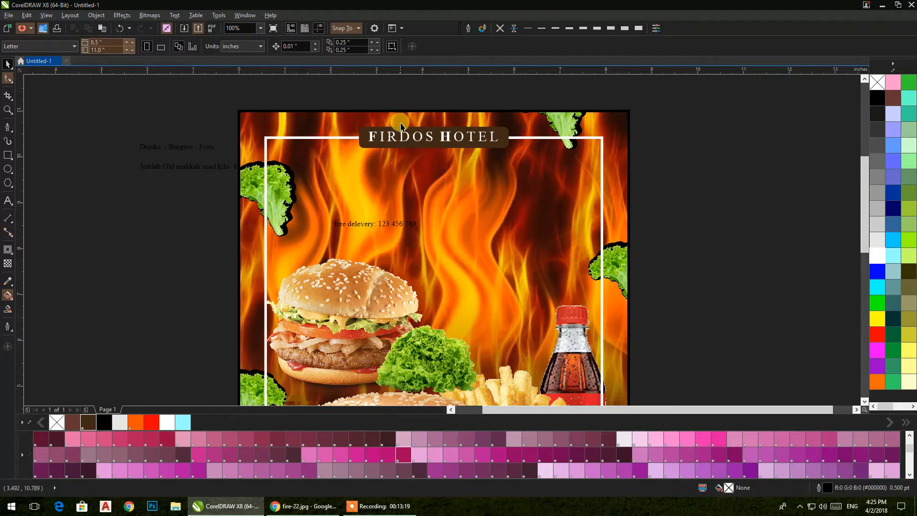
Step: Set the hotel name in the CoronetI font and change its letter case to Title Case
scroll(403, 143, up, 2)
click(401, 148)
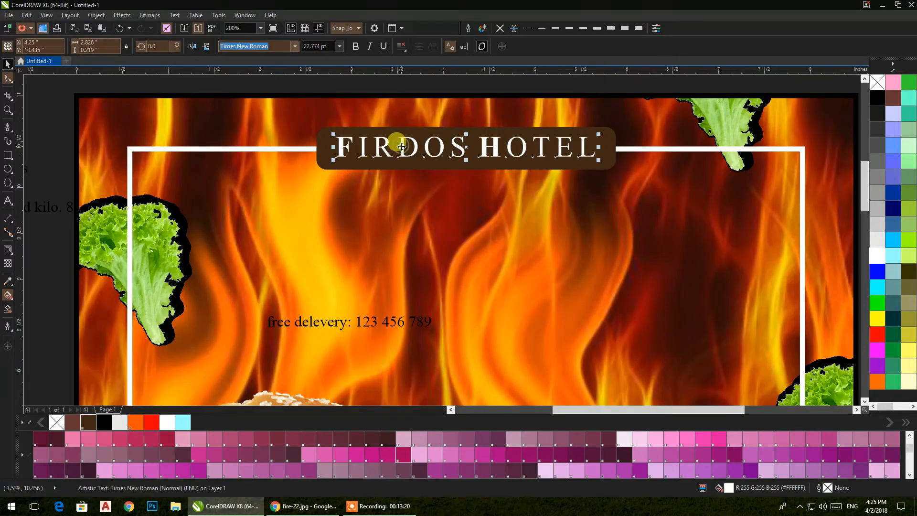
click(293, 48)
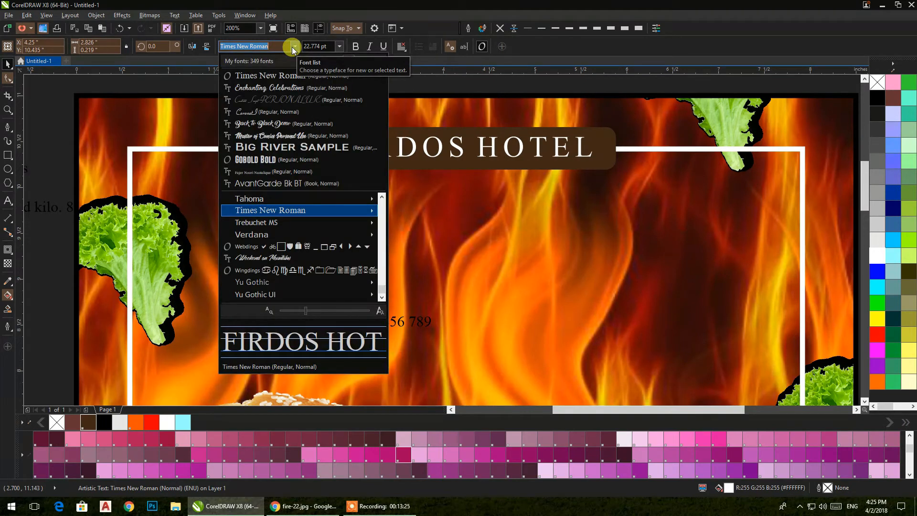
click(263, 115)
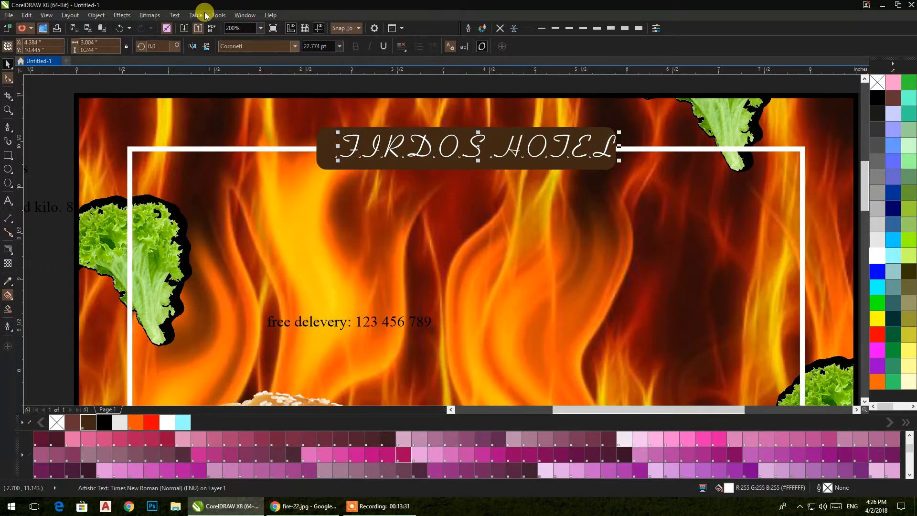
click(175, 15)
click(191, 243)
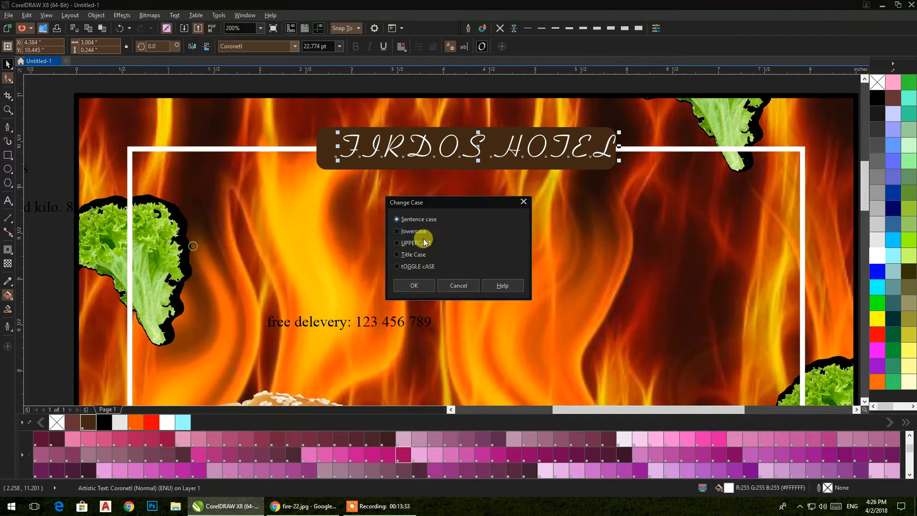
click(411, 255)
click(408, 283)
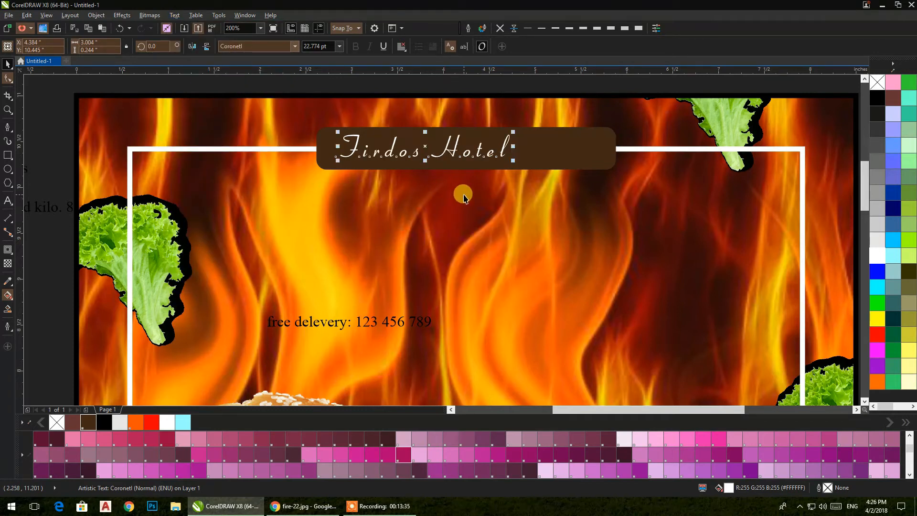
Step: Centre the hotel name horizontally on the brown rounded rectangle
shift+click(552, 161)
key(c)
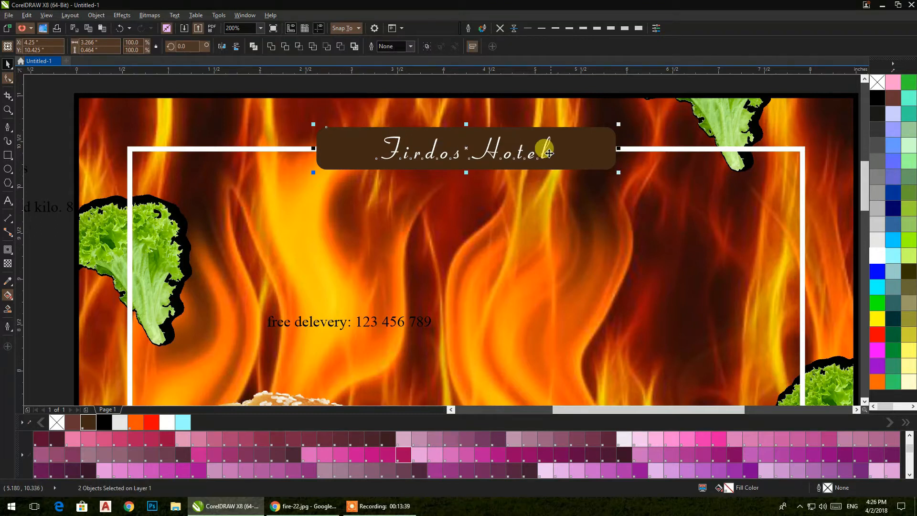
click(509, 85)
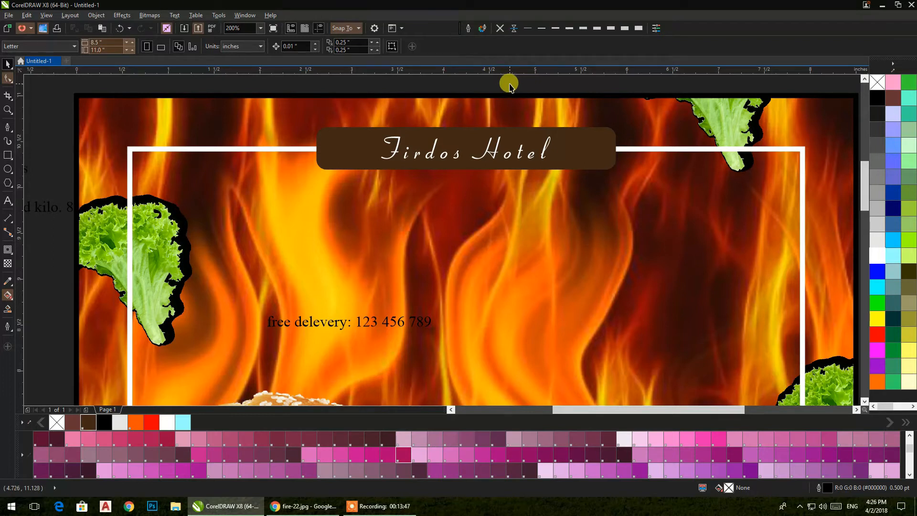
Step: Duplicate the Drinks - Burgers - Fries line below the address line and change the copy's wording to Hot Burger
drag(231, 207, 333, 178)
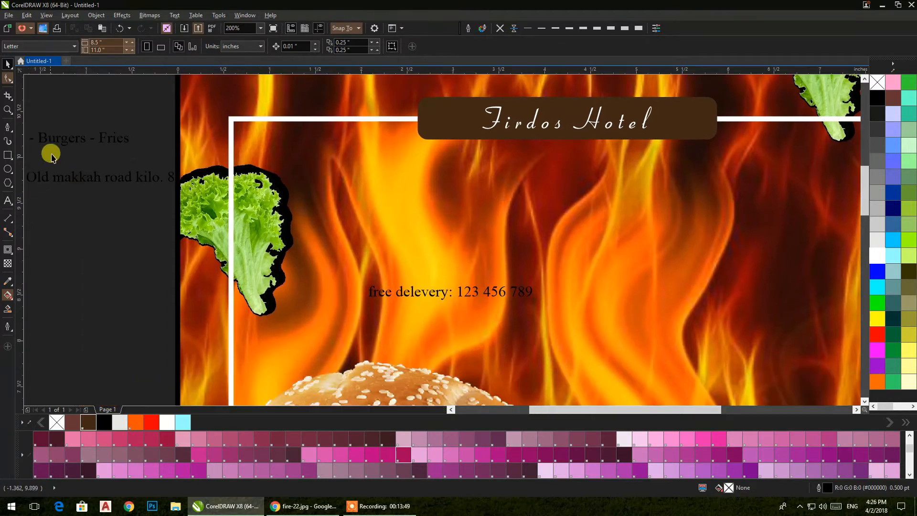
drag(60, 143, 12, 252)
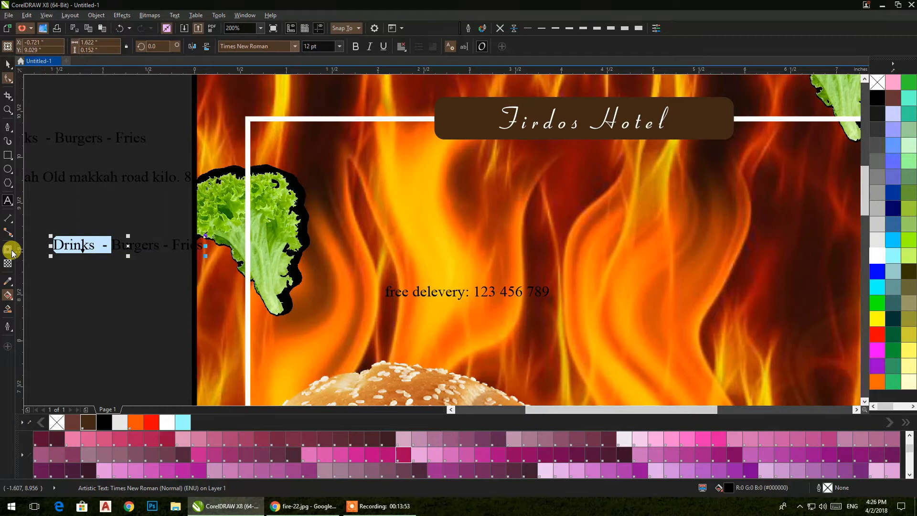
text(Hor)
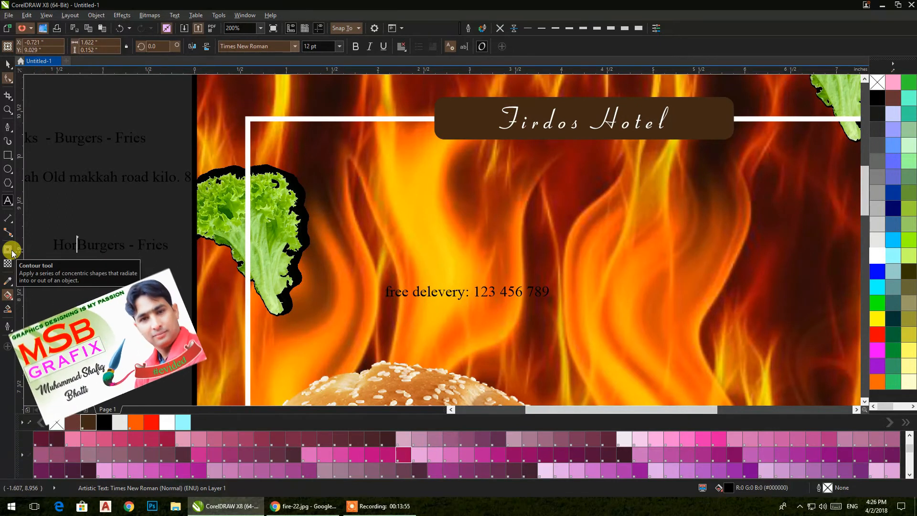
text(t)
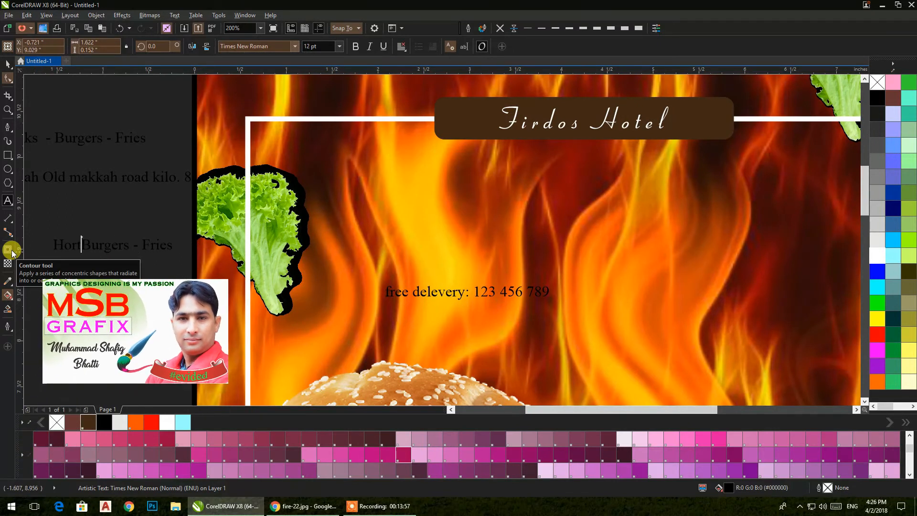
text(t)
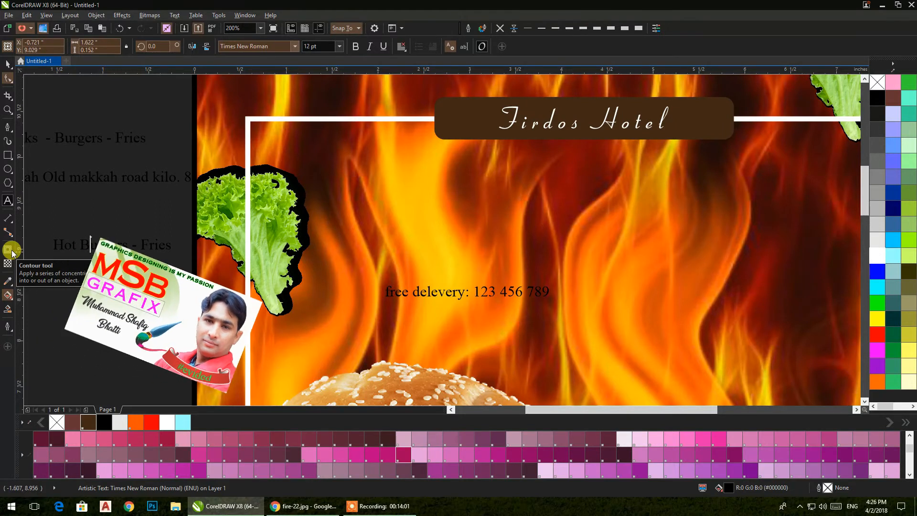
key(Right)
key(Right)
key(Right)
key(Right)
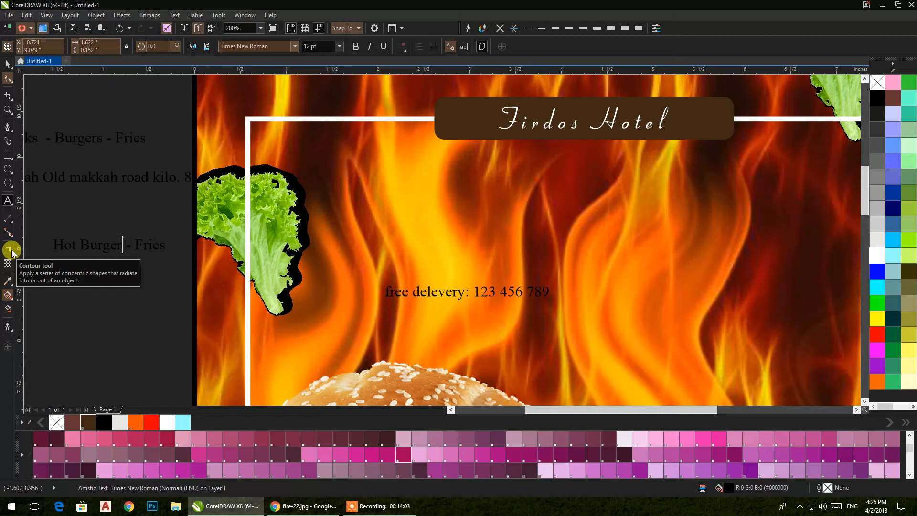
click(8, 63)
Step: Set Hot Burger in Big River Sample and place it below the hotel name, enlarged to about 6.5 in wide
click(295, 46)
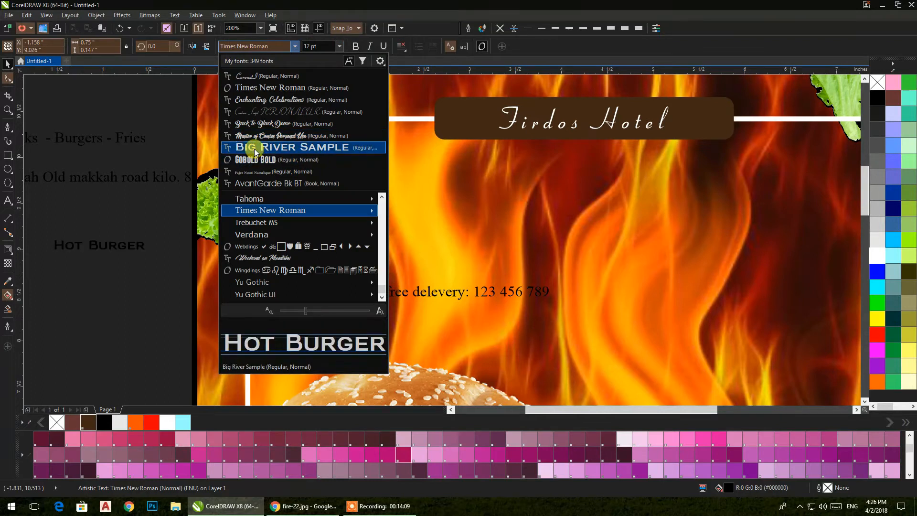
click(254, 148)
drag(146, 255, 307, 364)
drag(153, 256, 487, 205)
drag(647, 221, 834, 288)
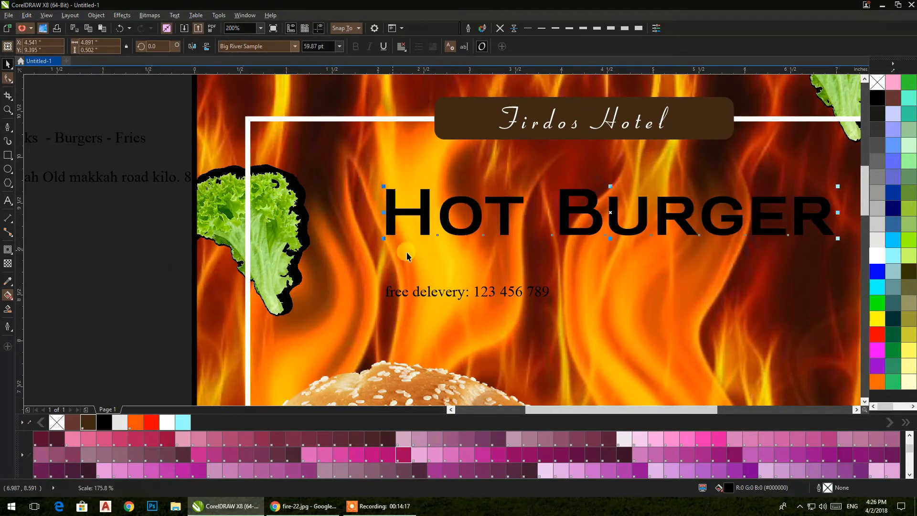
drag(412, 252, 178, 290)
Step: Centre the Hot Burger title horizontally on the white border and enlarge it from its centre to about 6.87 in wide
shift+click(130, 121)
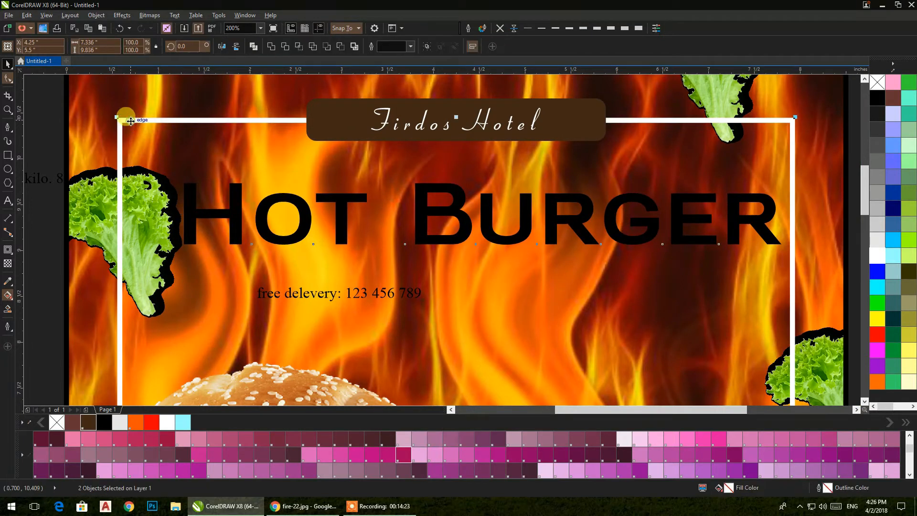
key(c)
key(ctrl+z)
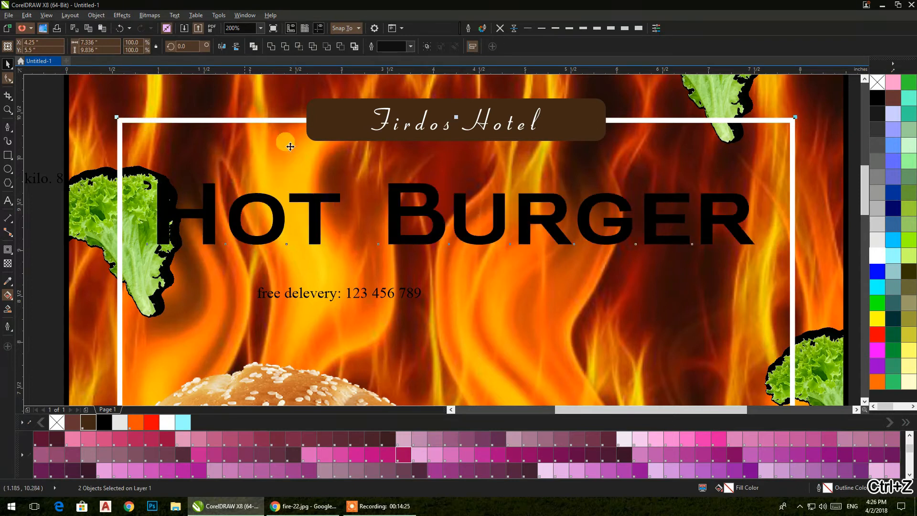
click(853, 227)
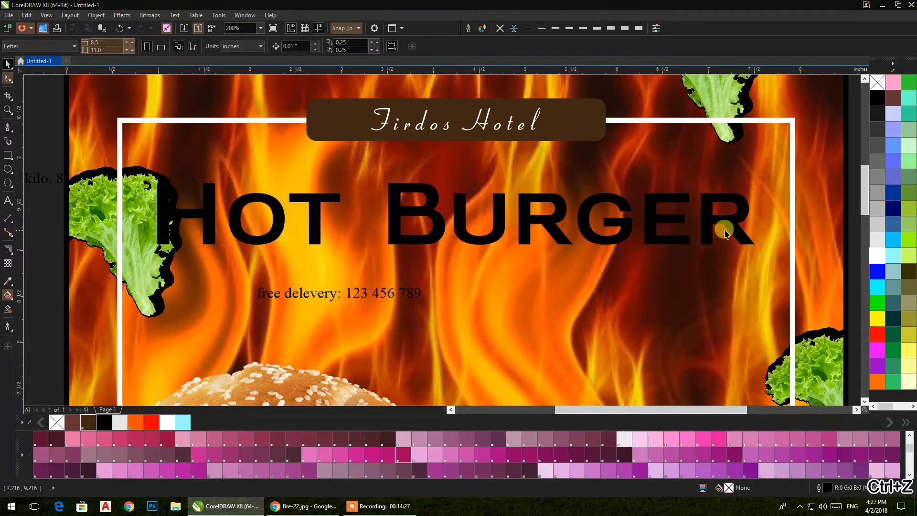
click(734, 231)
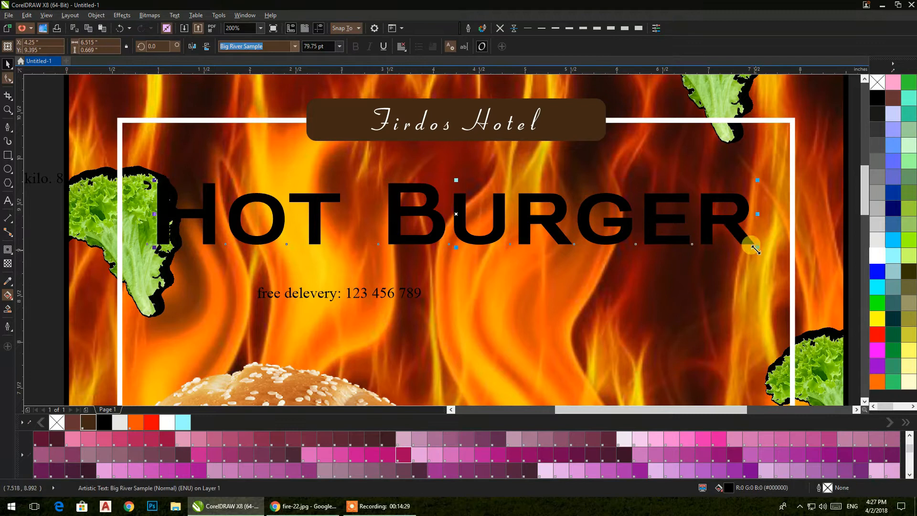
drag(754, 248, 771, 257)
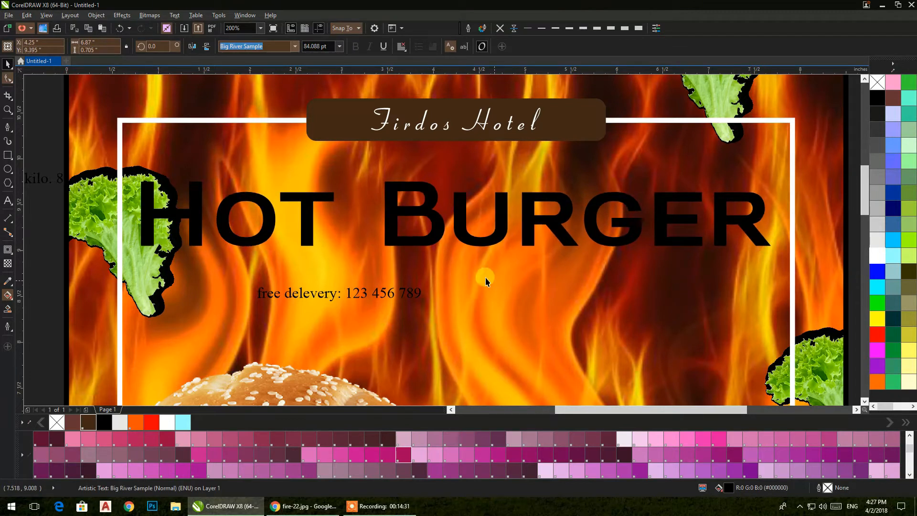
Step: Change the Hot Burger title's font to Arial Black
click(295, 47)
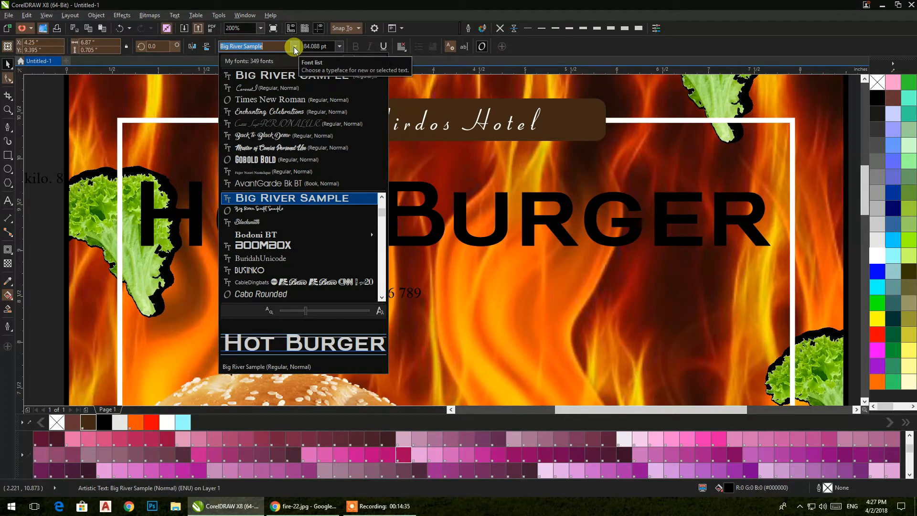
text(a)
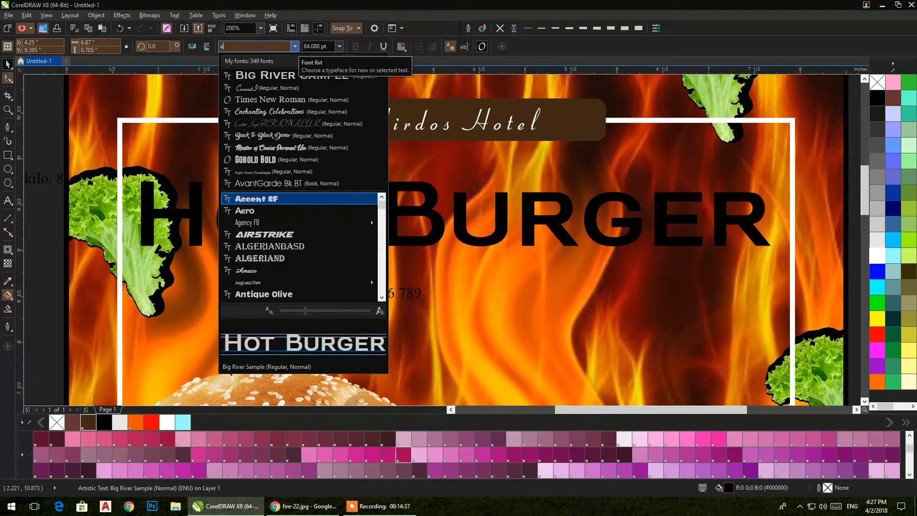
text(rial)
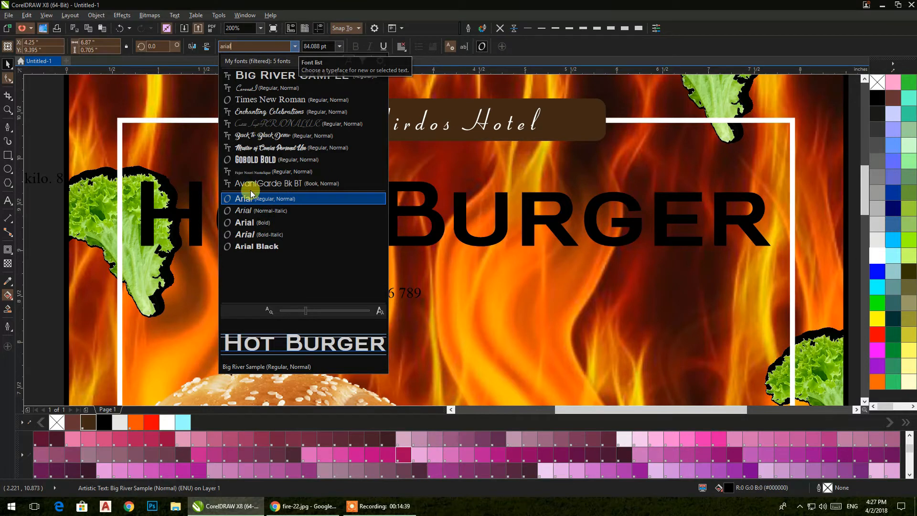
click(253, 246)
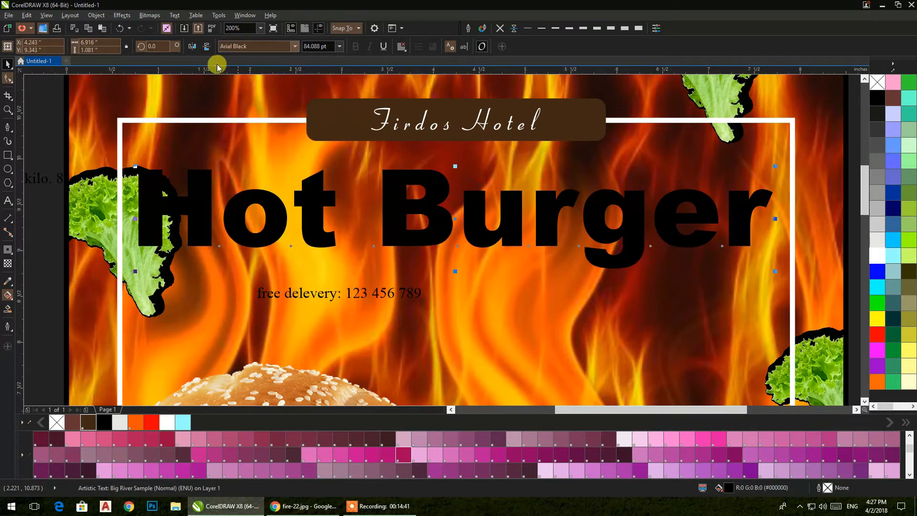
Step: Change the case of the Hot Burger title to uppercase
click(174, 14)
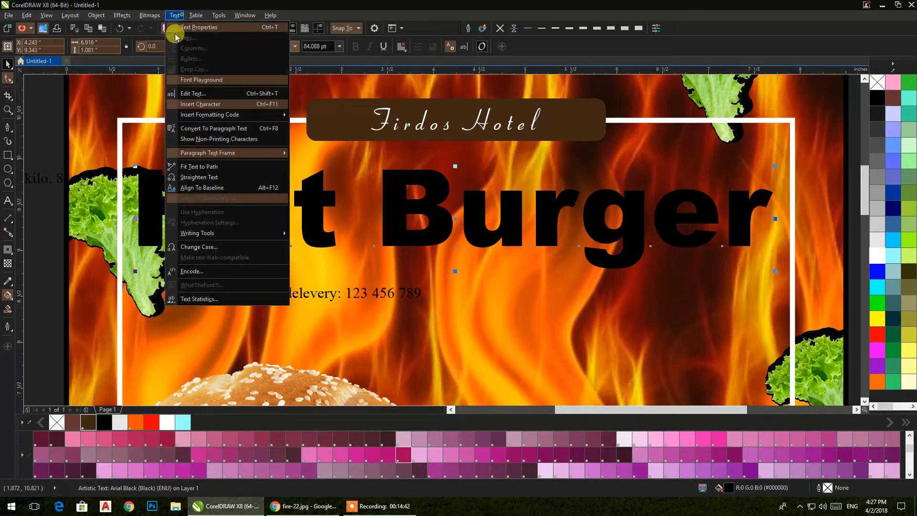
click(196, 247)
click(403, 241)
click(410, 283)
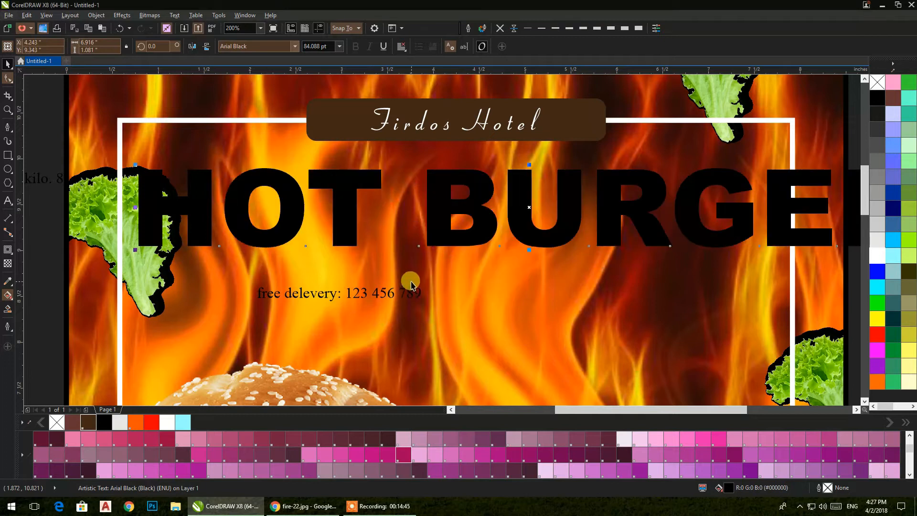
Step: Centre the HOT BURGER title horizontally on the white border and resize it to about 5.78 in wide and 0.78 in high
drag(132, 251, 259, 237)
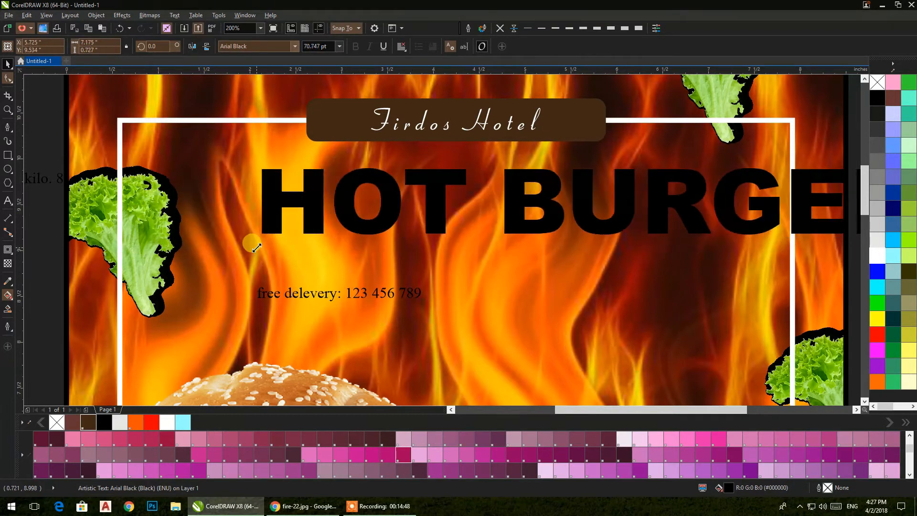
shift+click(207, 122)
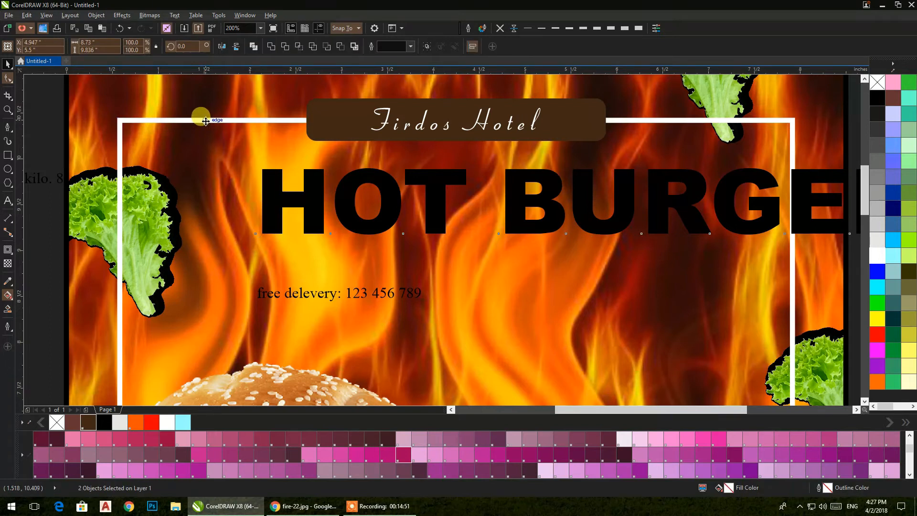
key(c)
key(ctrl+z)
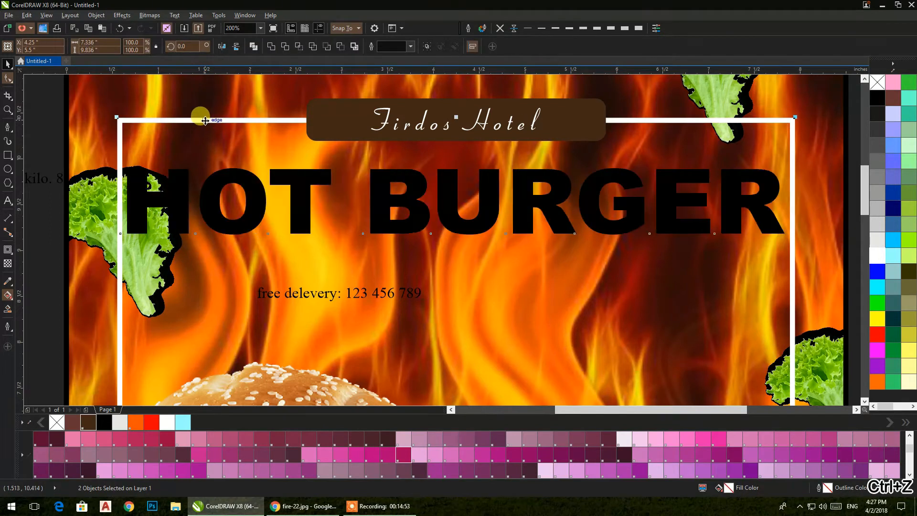
click(191, 191)
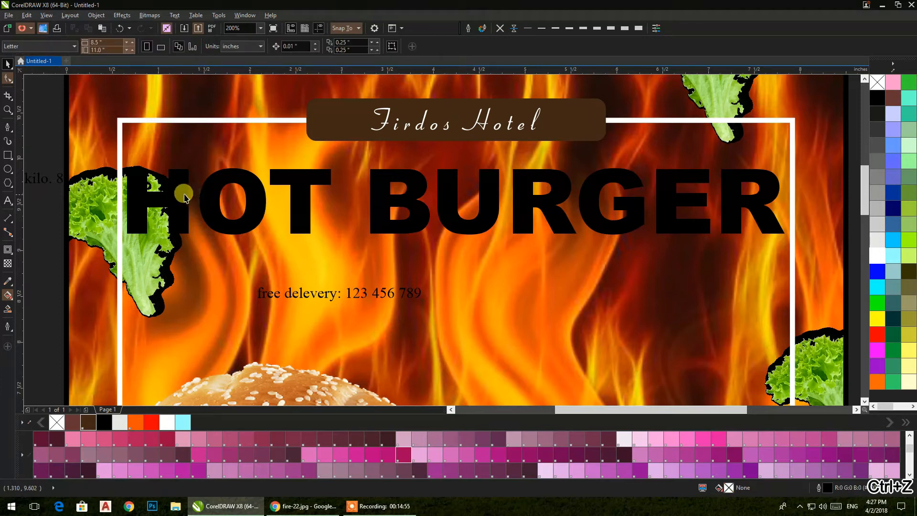
drag(785, 238, 721, 234)
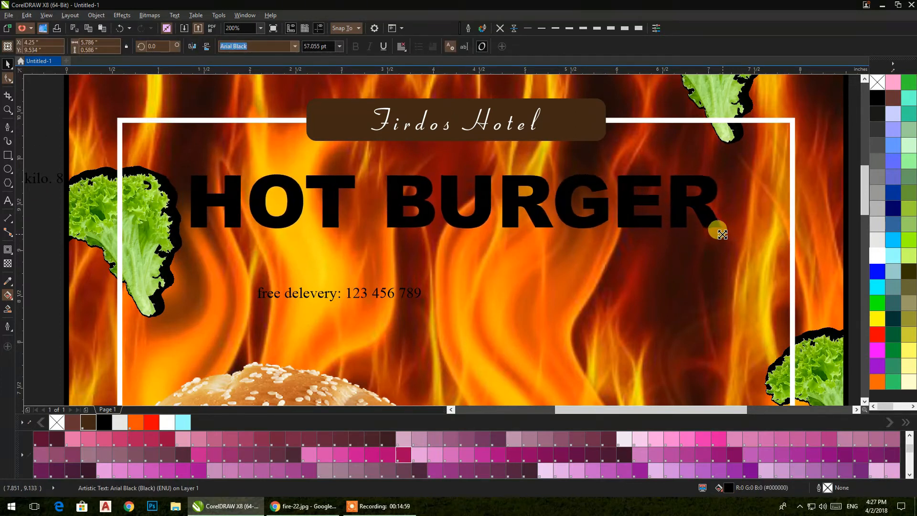
drag(455, 230, 457, 248)
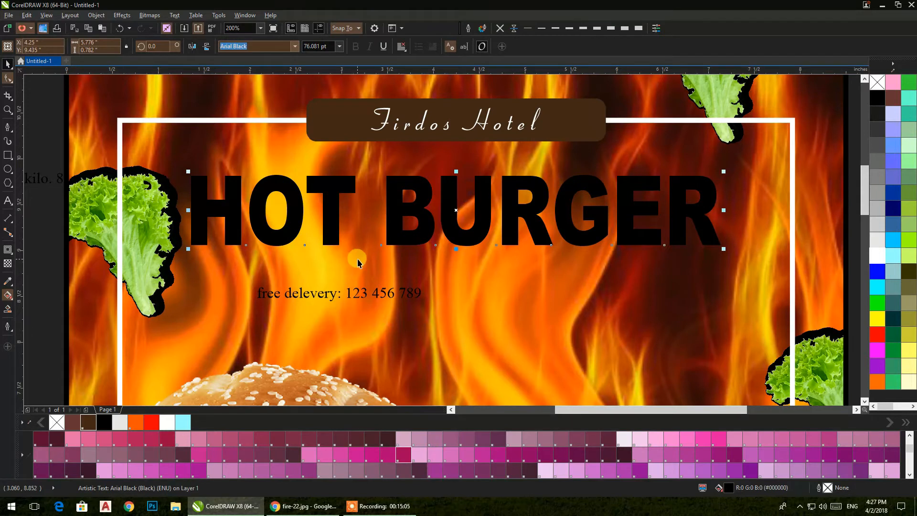
Step: Apply a vertical linear fountain fill to the HOT BURGER title, with white at the top fading to black at the bottom
scroll(354, 263, down, 2)
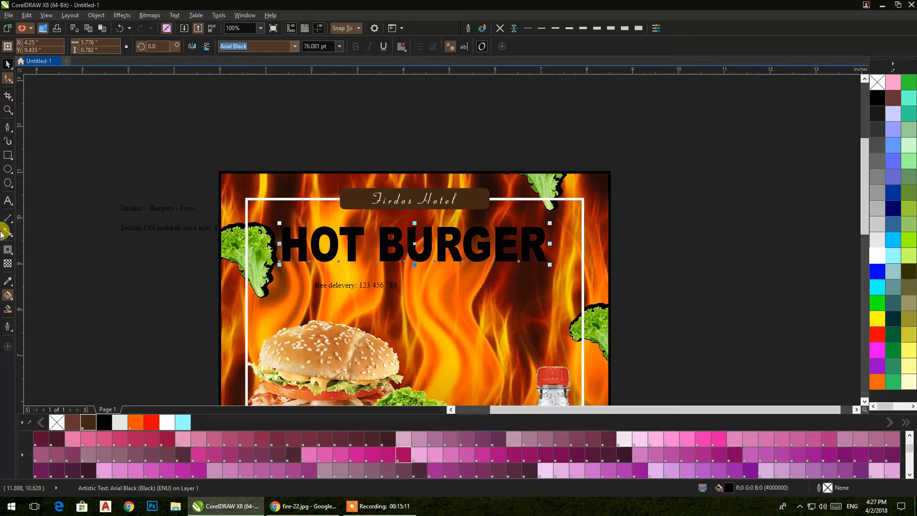
click(8, 298)
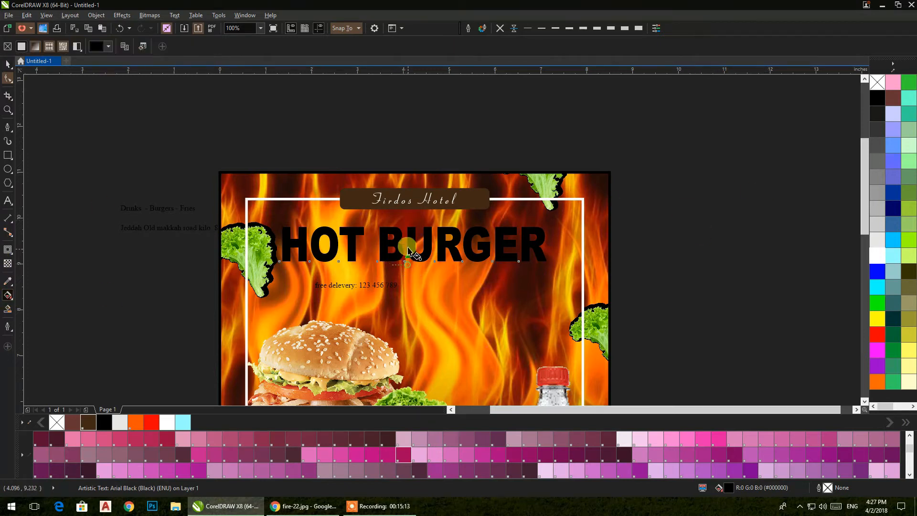
drag(406, 227, 407, 265)
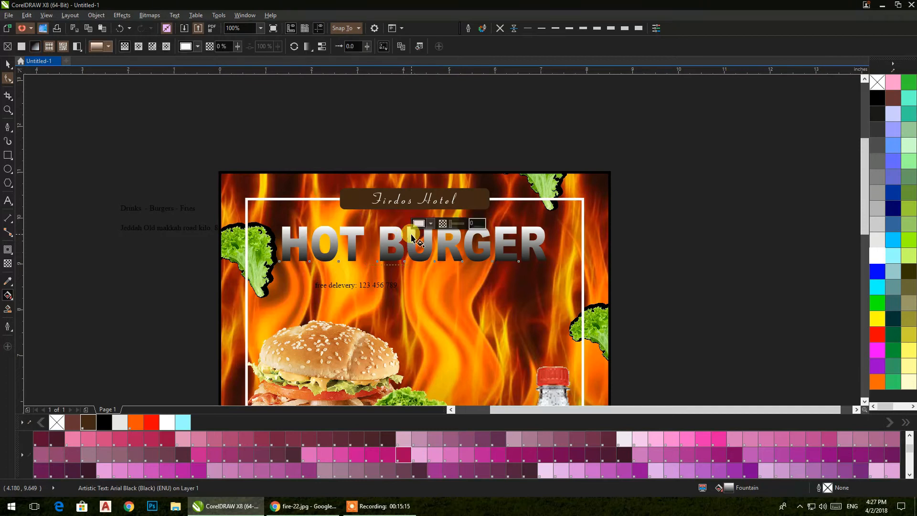
Step: Recolour the title's gradient with bright red-orange at the top and dark rust orange at the bottom
scroll(408, 229, up, 1)
scroll(201, 465, down, 10)
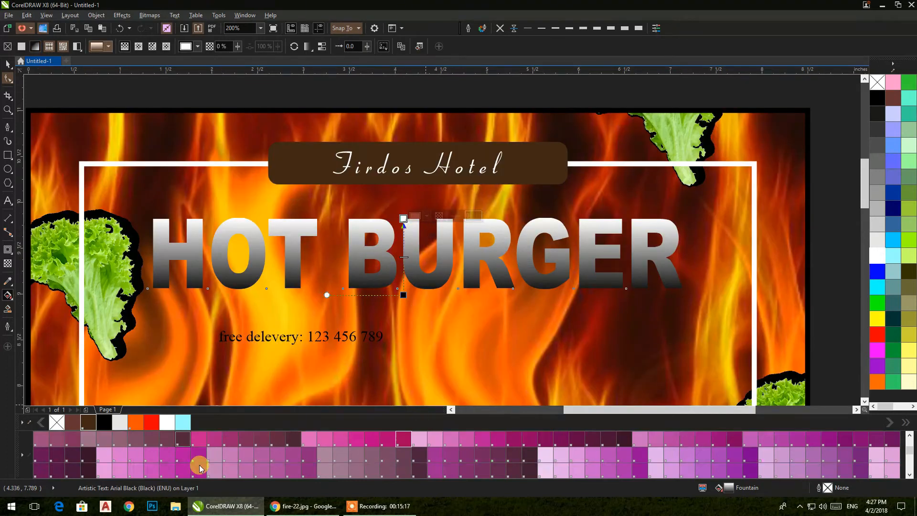
scroll(204, 466, down, 8)
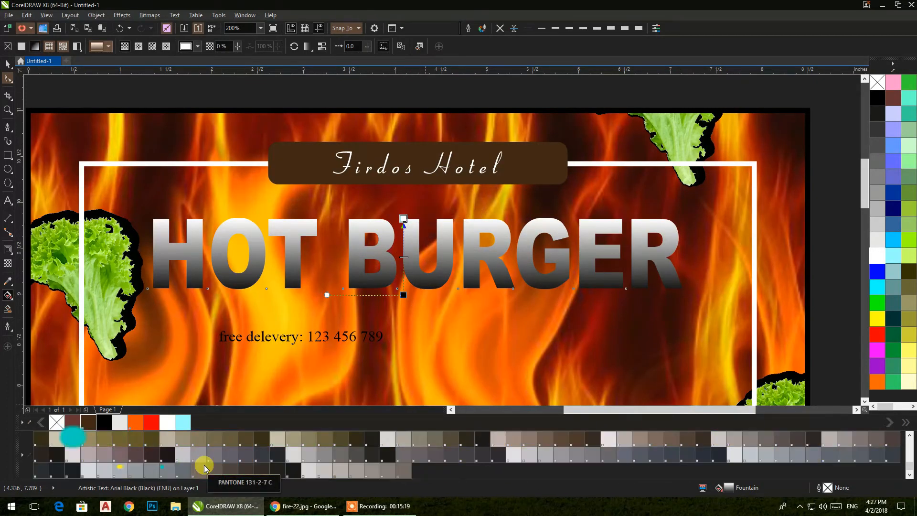
scroll(204, 466, down, 3)
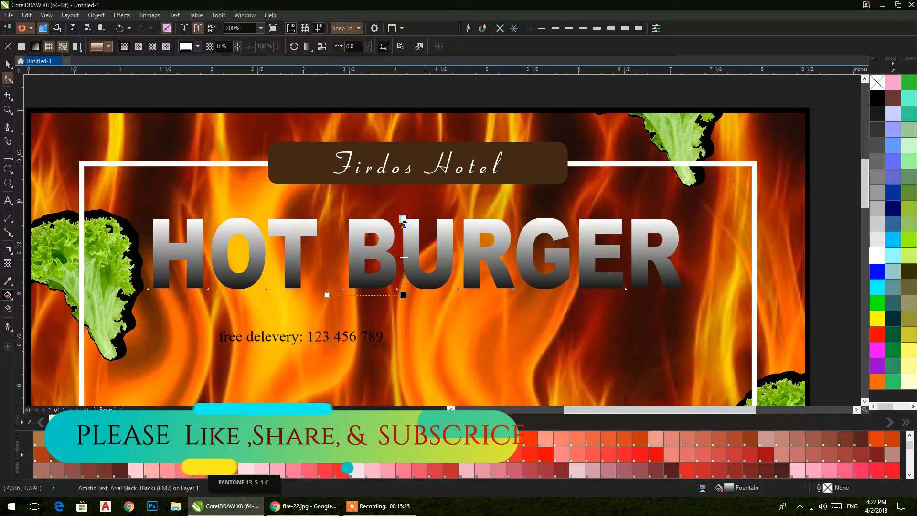
drag(365, 320, 403, 296)
drag(210, 452, 403, 218)
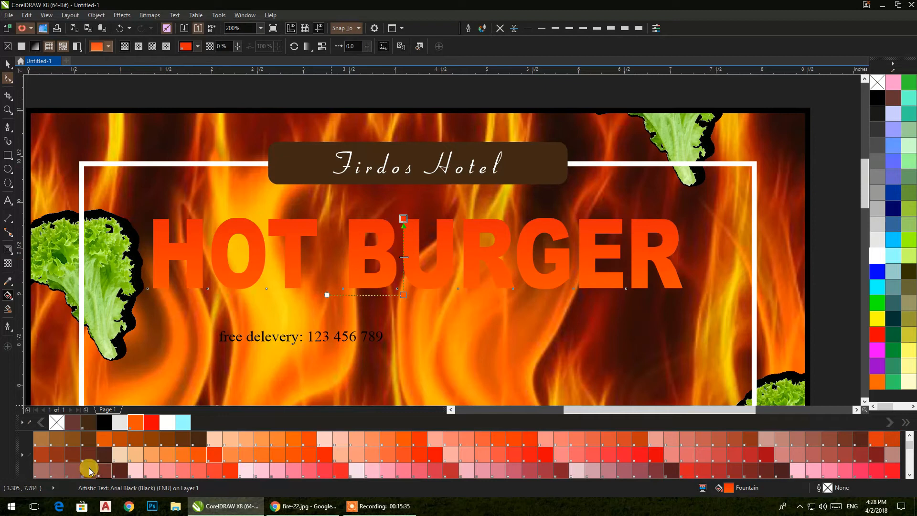
mouse_move(42, 453)
mouse_down()
mouse_move(319, 357)
mouse_move(402, 295)
mouse_up()
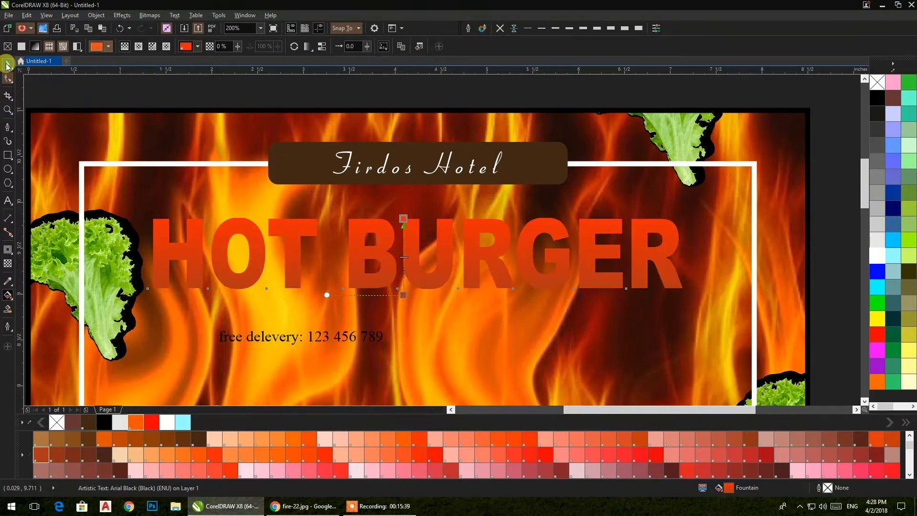
click(7, 64)
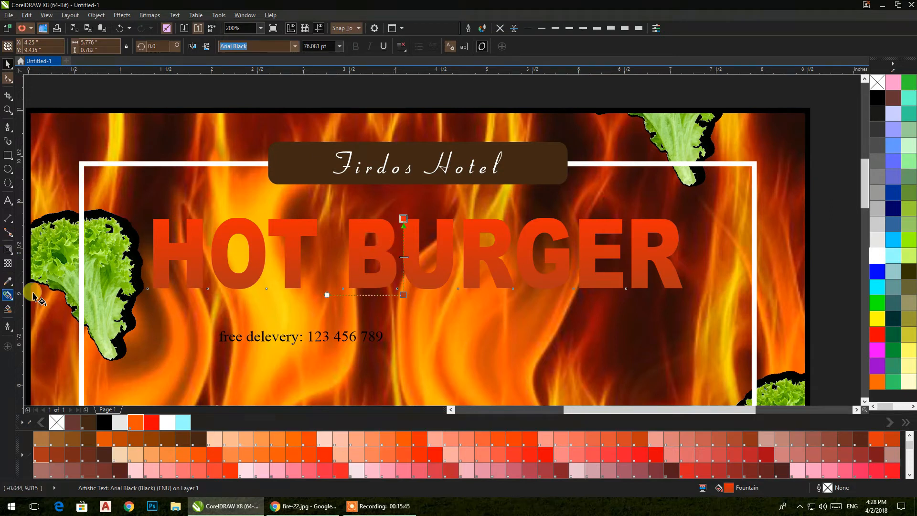
Step: Add an intermediate red-orange colour stop at 71% in the title's gradient and make the top colour orange
click(8, 295)
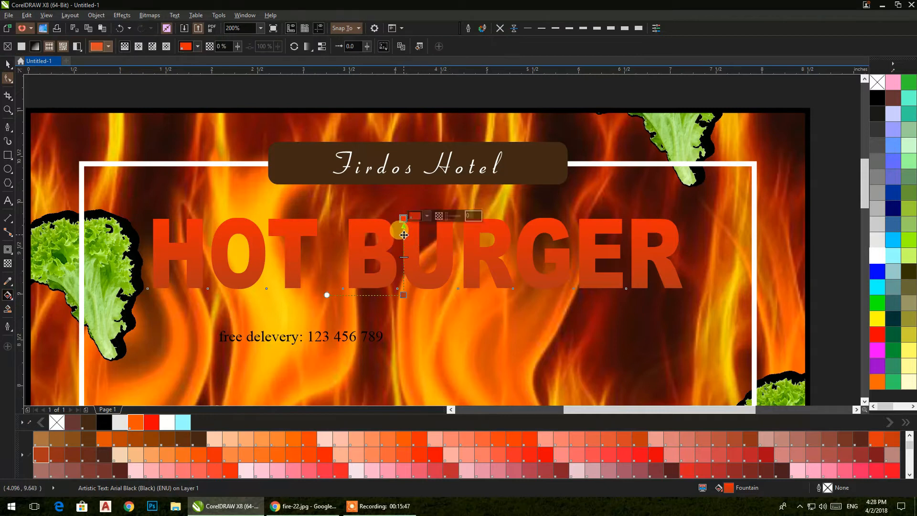
click(404, 234)
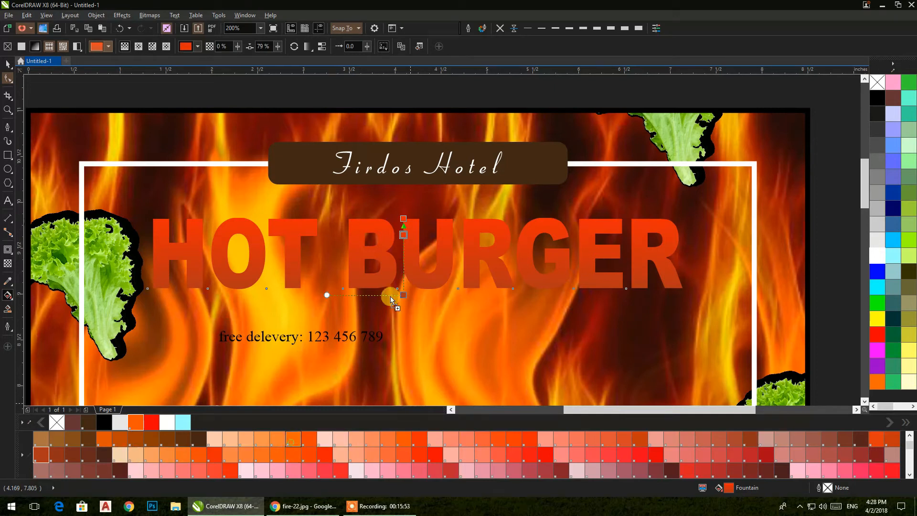
scroll(404, 221, up, 2)
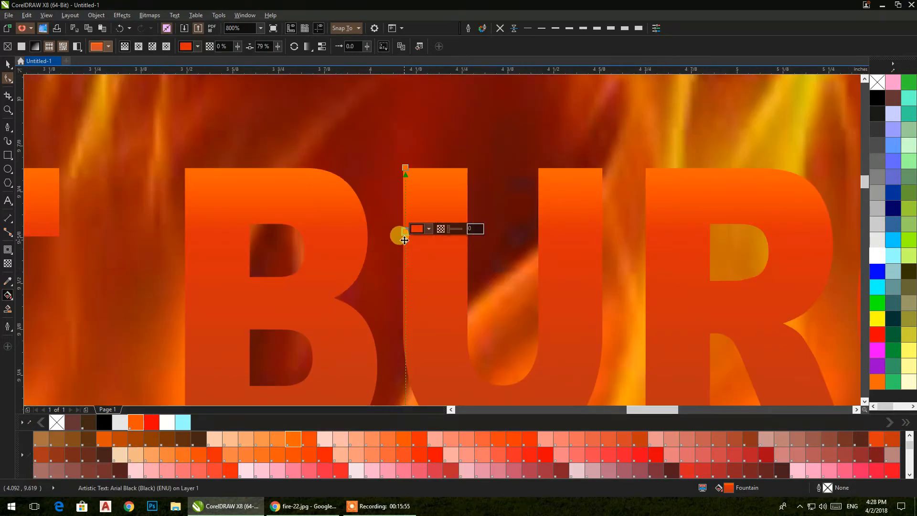
drag(405, 231, 404, 251)
scroll(404, 251, down, 2)
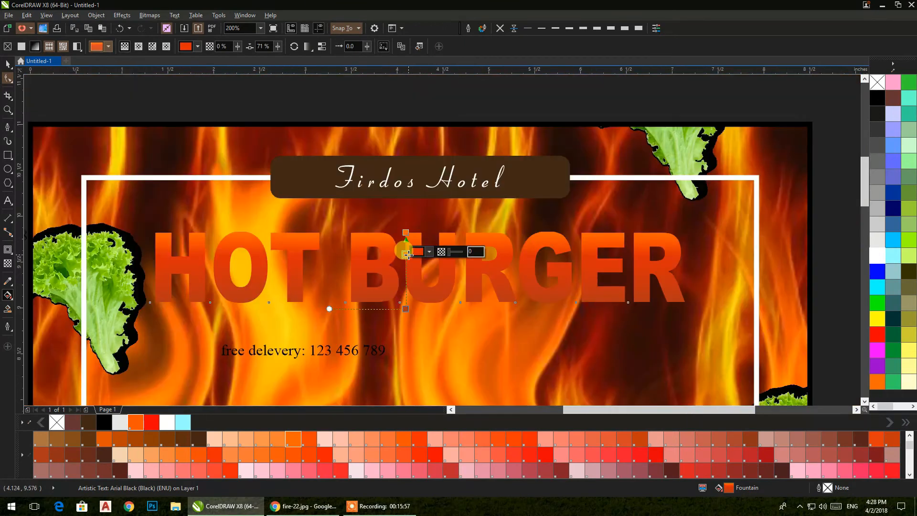
click(7, 63)
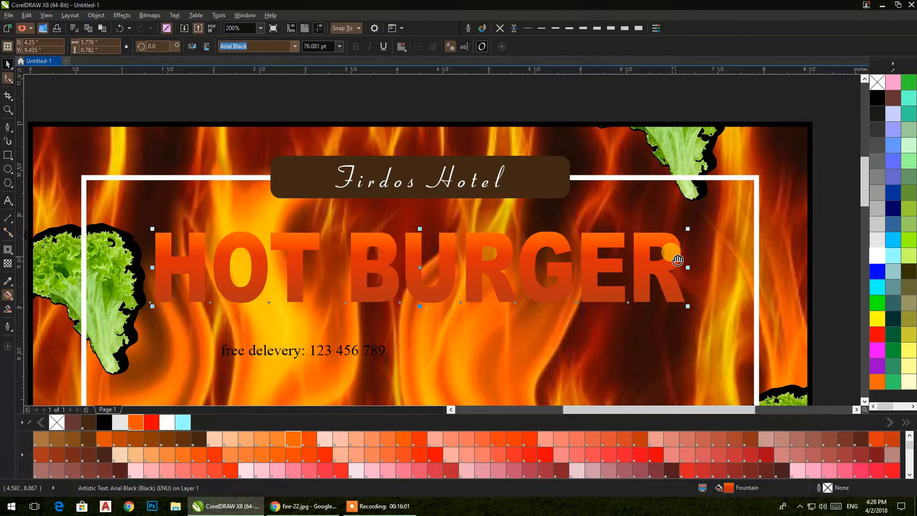
Step: Convert the HOT BURGER title to curves
scroll(675, 246, down, 1)
key(ctrl+q)
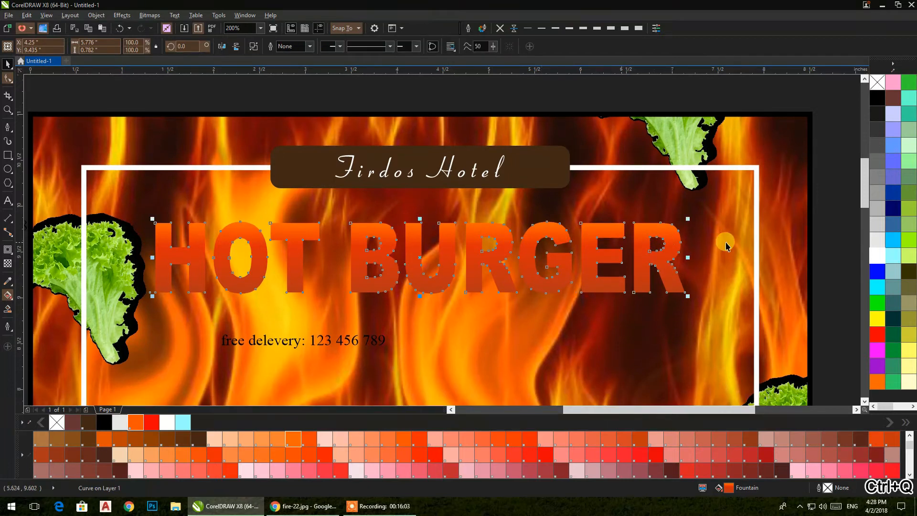
click(230, 291)
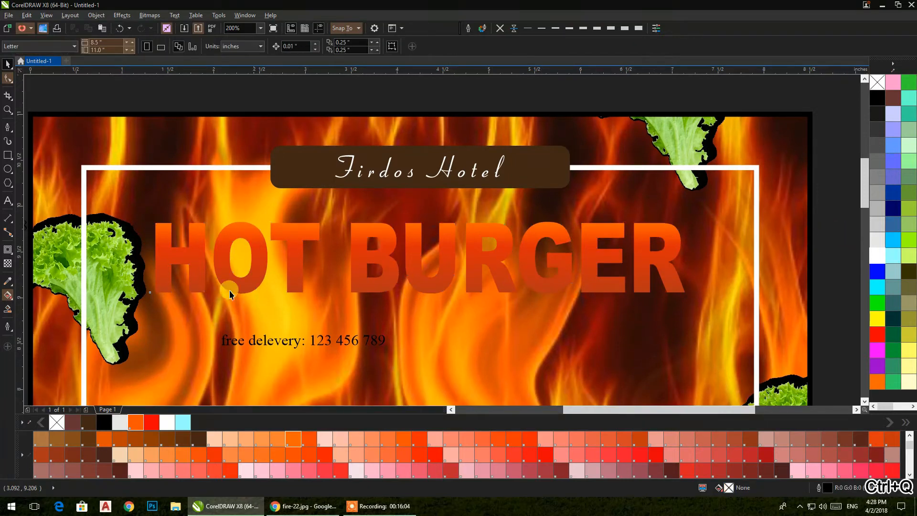
Step: Add a drop shadow centred directly behind the HOT BURGER title, with 0.0 in offset
click(387, 281)
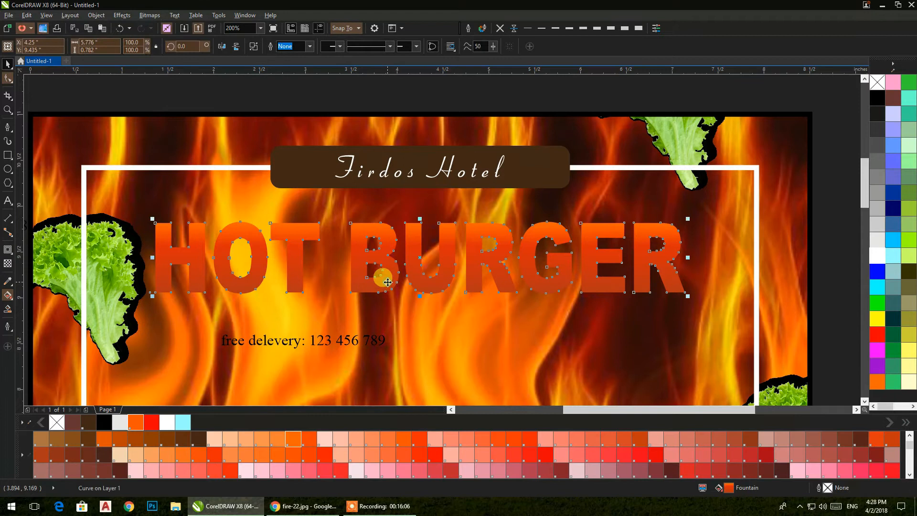
click(6, 250)
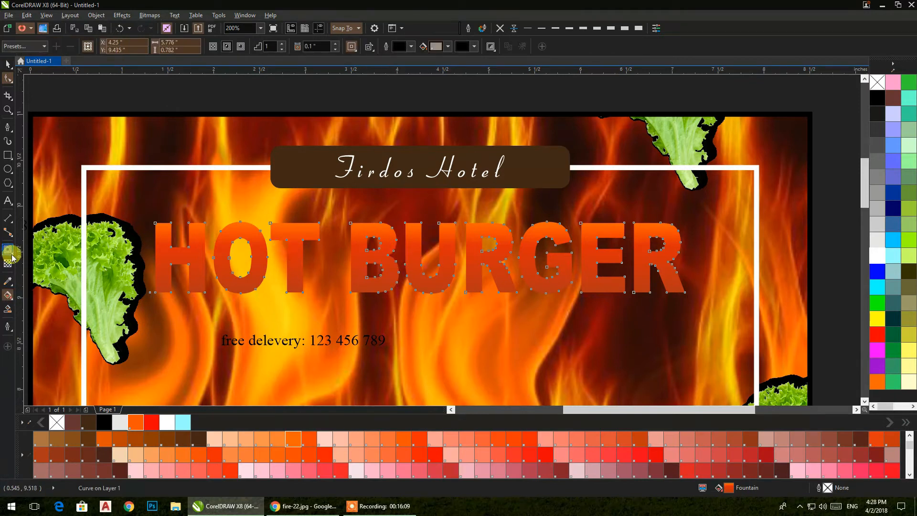
click(13, 258)
click(38, 246)
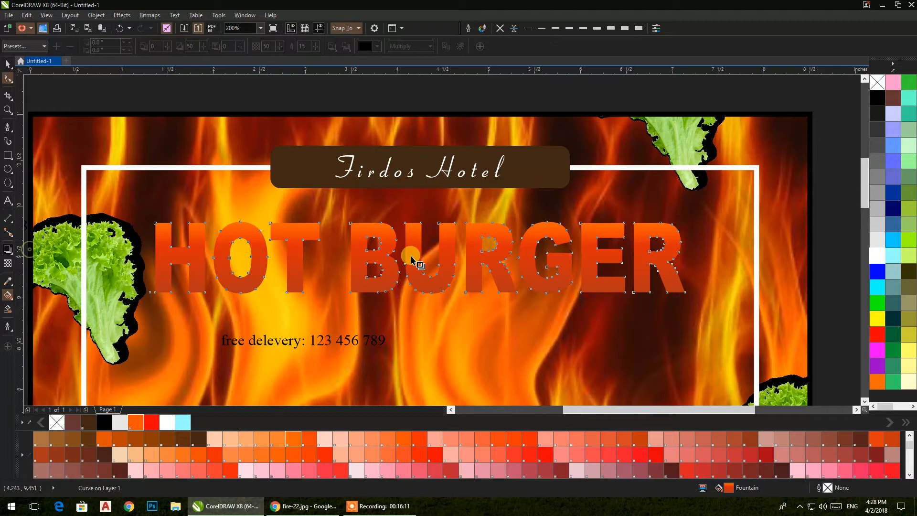
drag(414, 260, 419, 258)
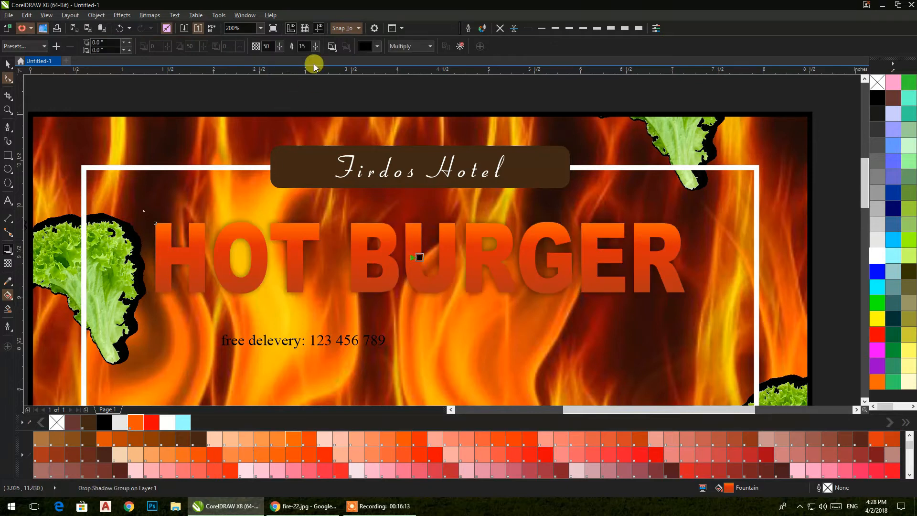
Step: Set the title shadow's feathering to 8 with the Outside feathering direction
drag(310, 47, 277, 45)
text(8)
key(Return)
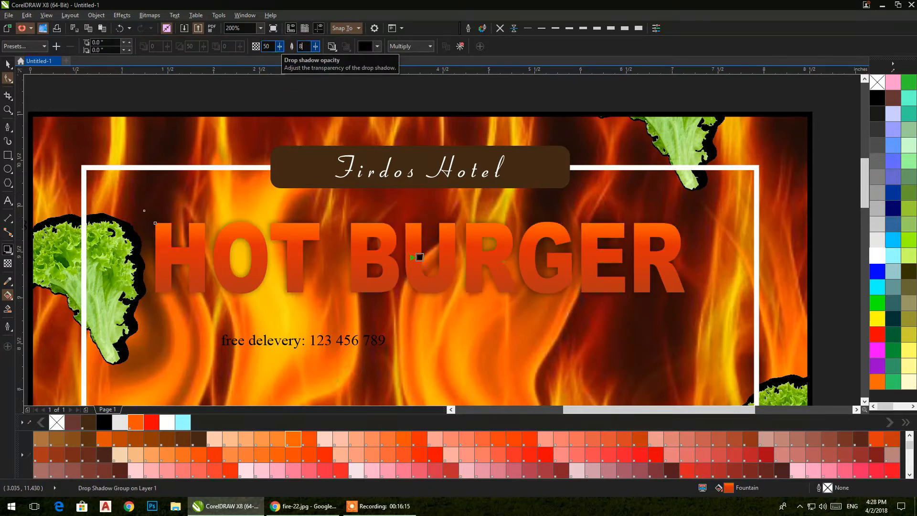
click(330, 46)
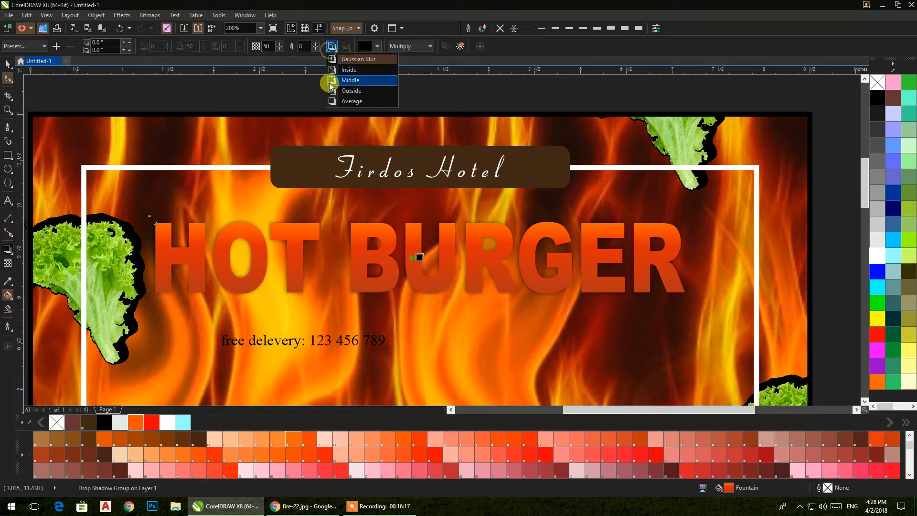
click(334, 91)
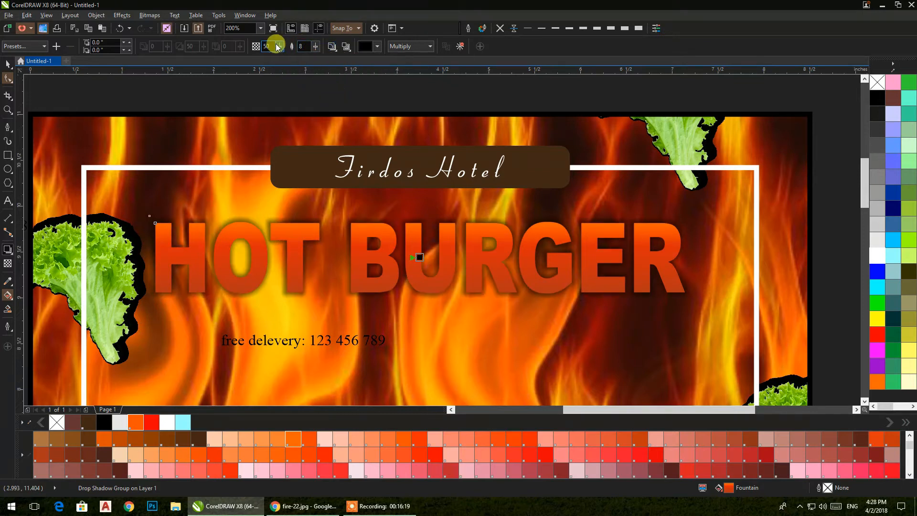
Step: Set the title's drop shadow to black (#000000) with an opacity of 80
click(371, 47)
click(366, 96)
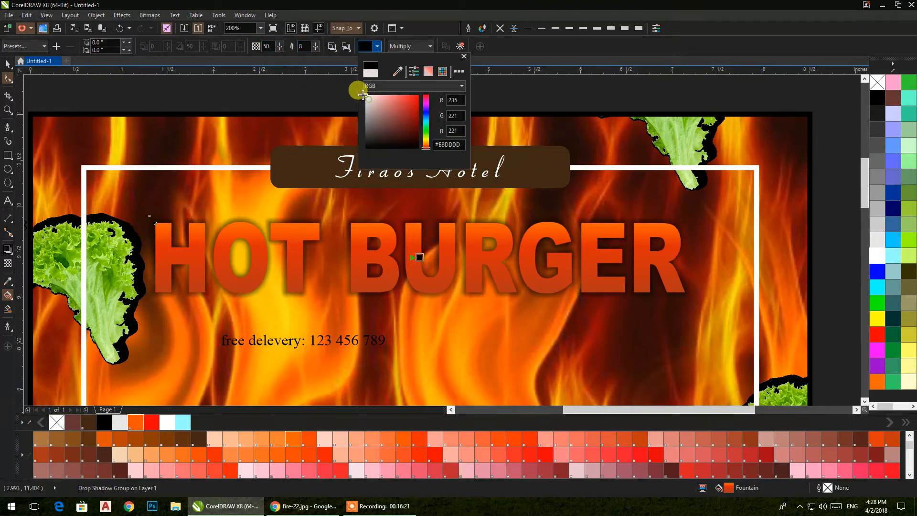
drag(377, 94, 344, 145)
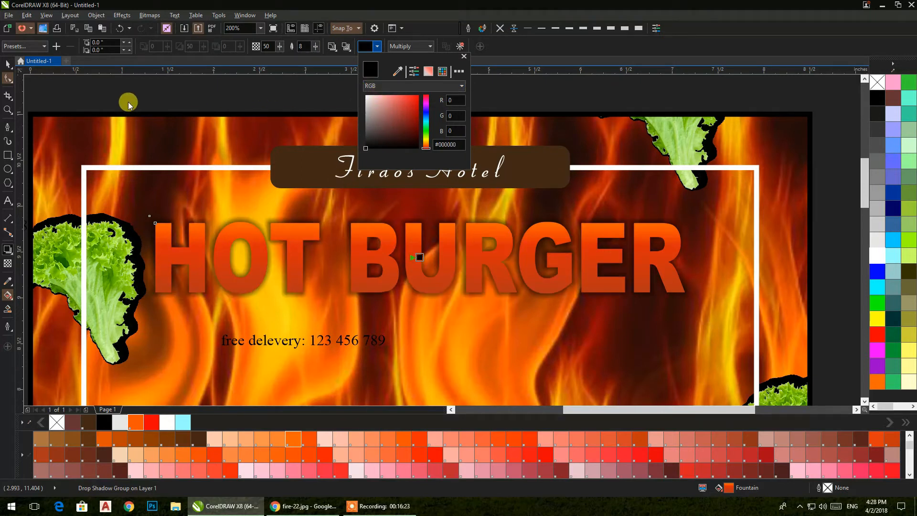
click(8, 66)
click(7, 67)
click(266, 44)
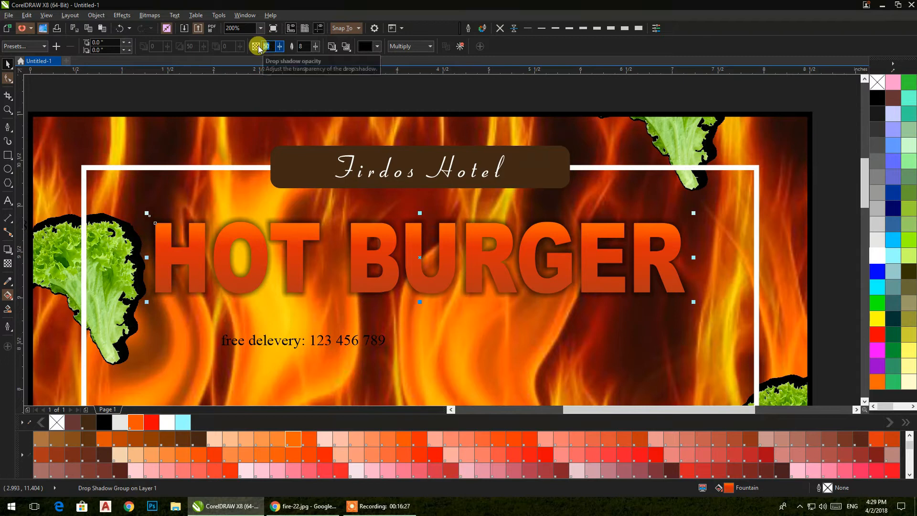
text(80)
key(Return)
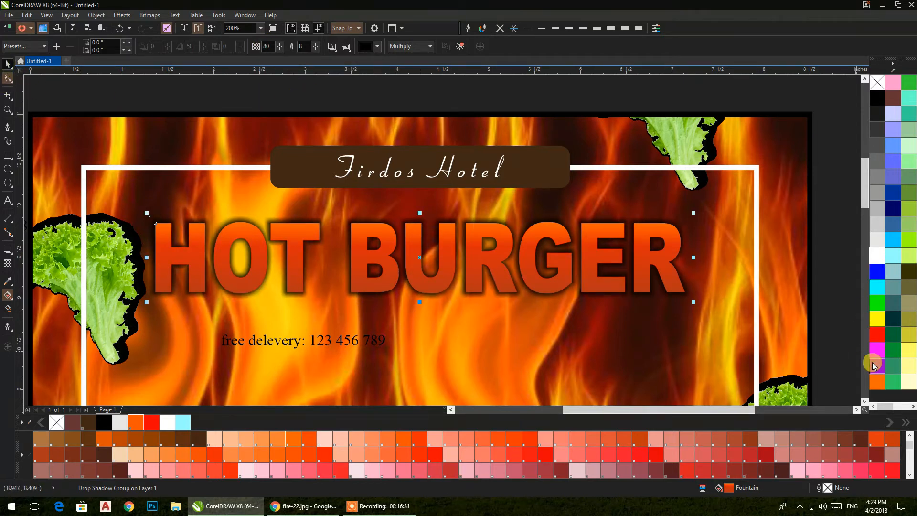
Step: Give the HOT BURGER title an orange (#FF6600) outline with rounded corners and round line caps
right_click(876, 381)
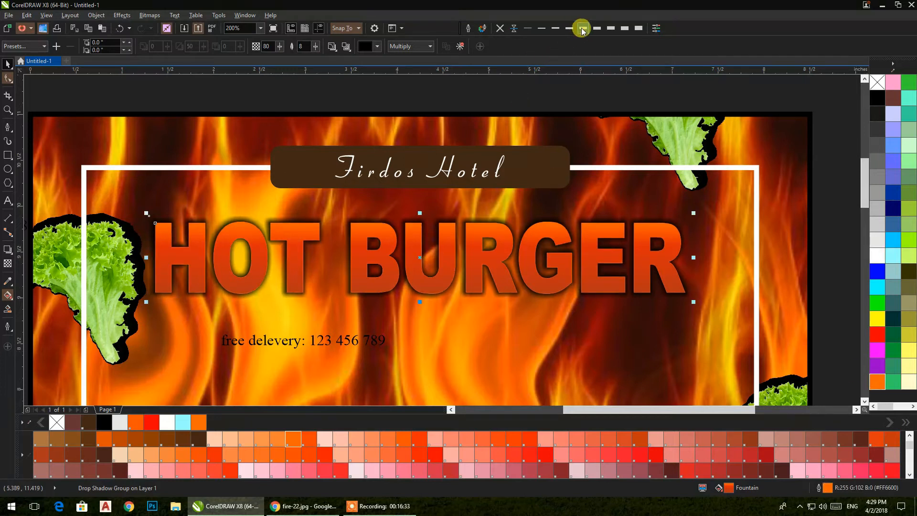
click(474, 29)
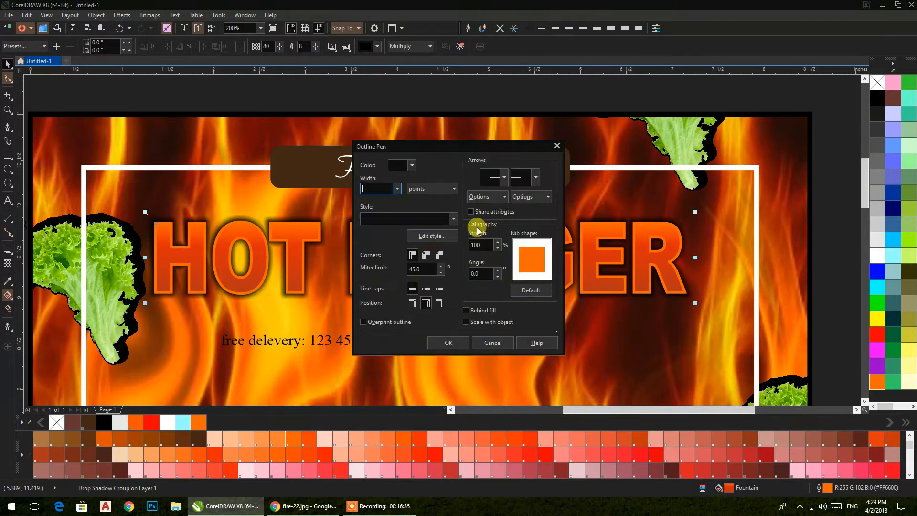
click(427, 289)
click(425, 255)
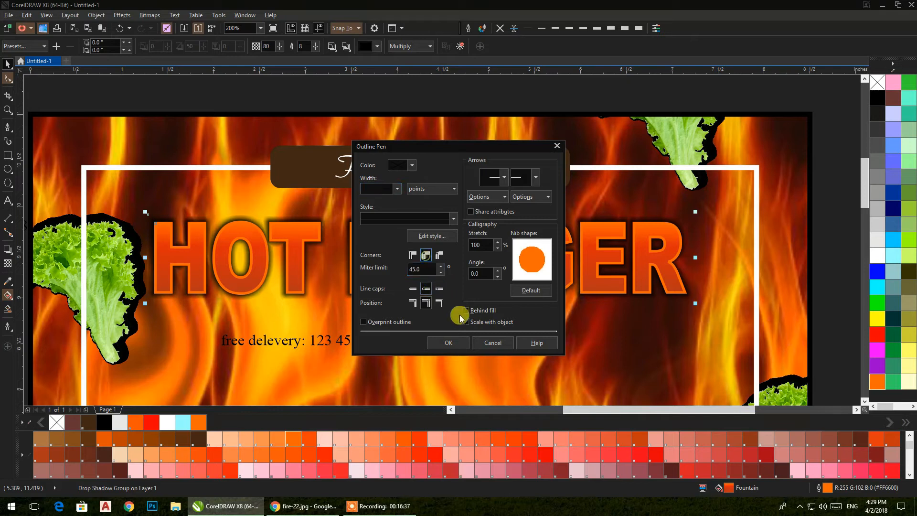
click(456, 340)
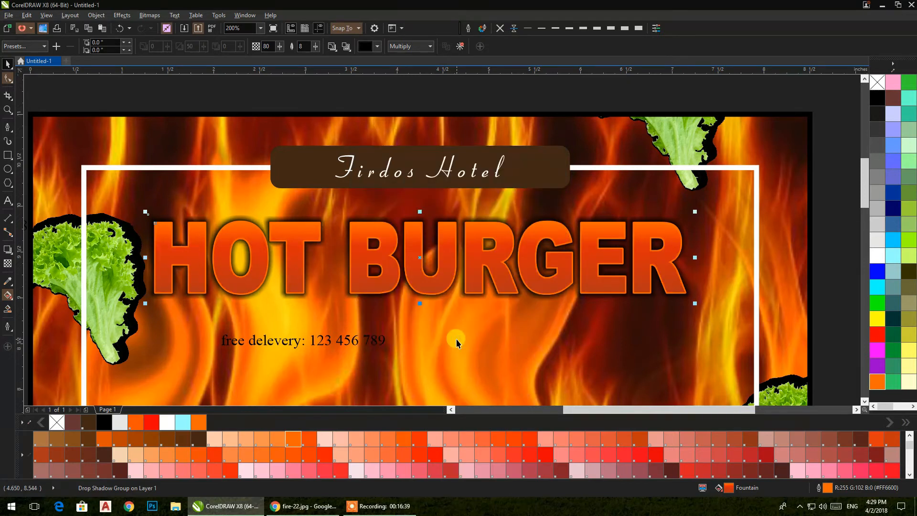
Step: Try thicker preset outline widths on the HOT BURGER title, ending with 8 pt
click(625, 28)
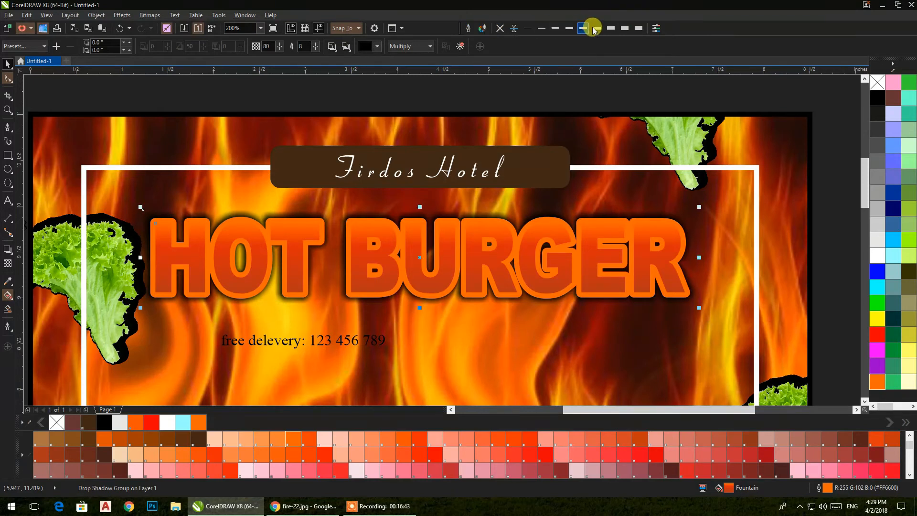
click(611, 28)
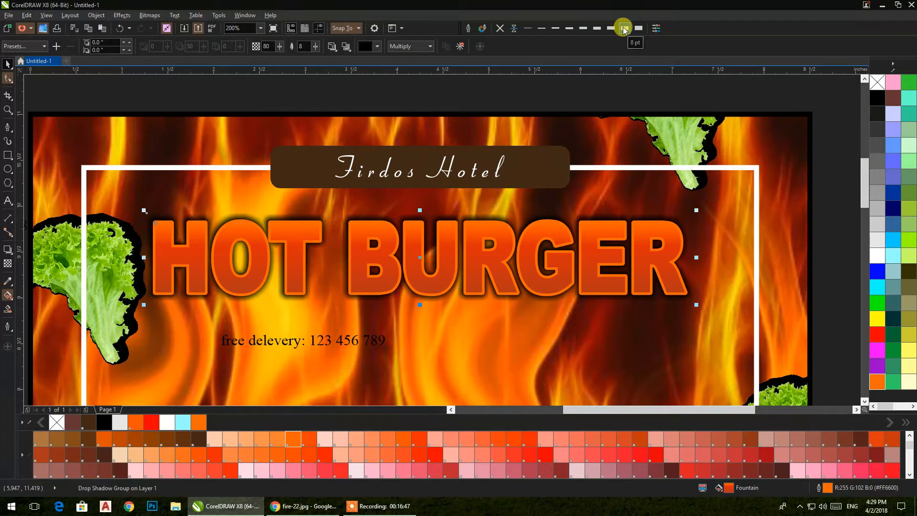
click(624, 29)
Step: Set the title's outline to 5 pt with rounded corners and caps, placed behind the fill and scaling with the object
click(470, 28)
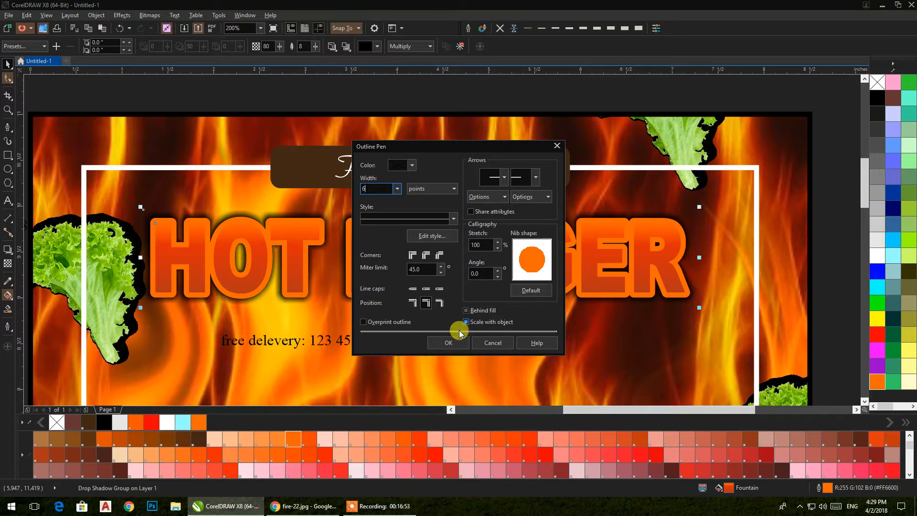
click(425, 268)
click(422, 257)
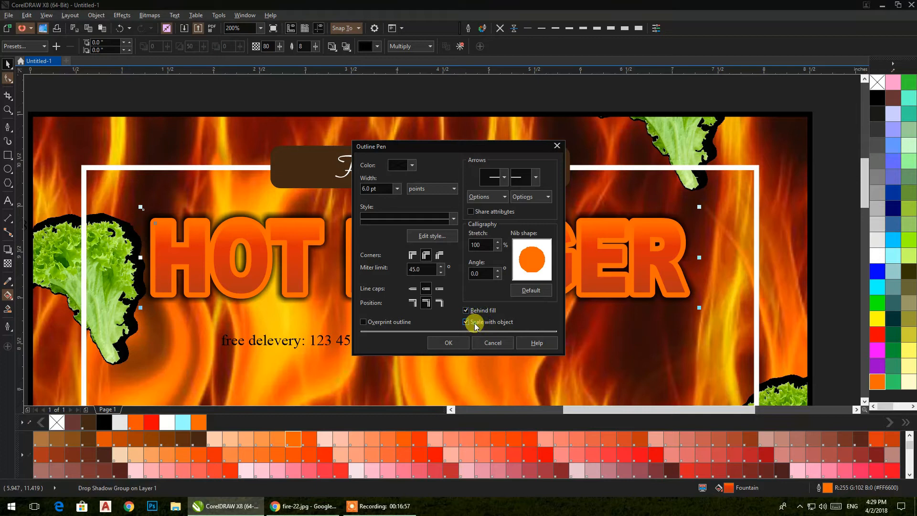
click(459, 341)
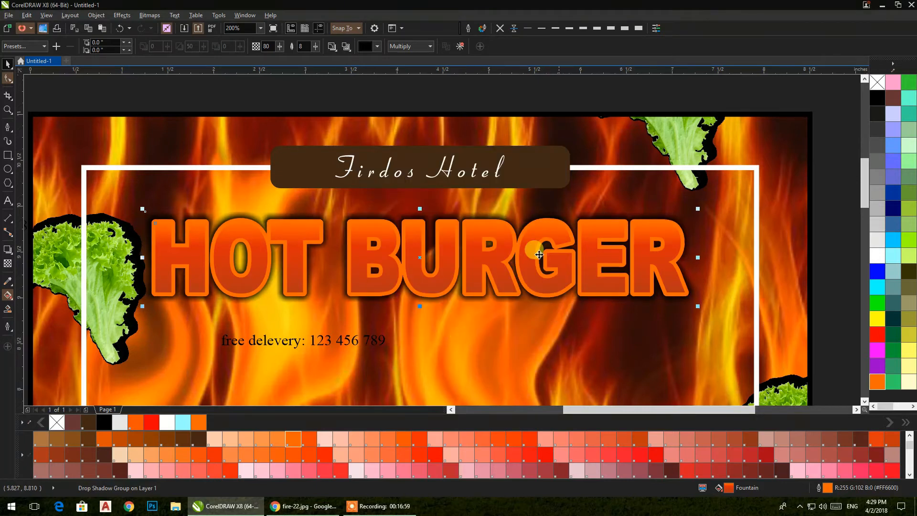
click(468, 28)
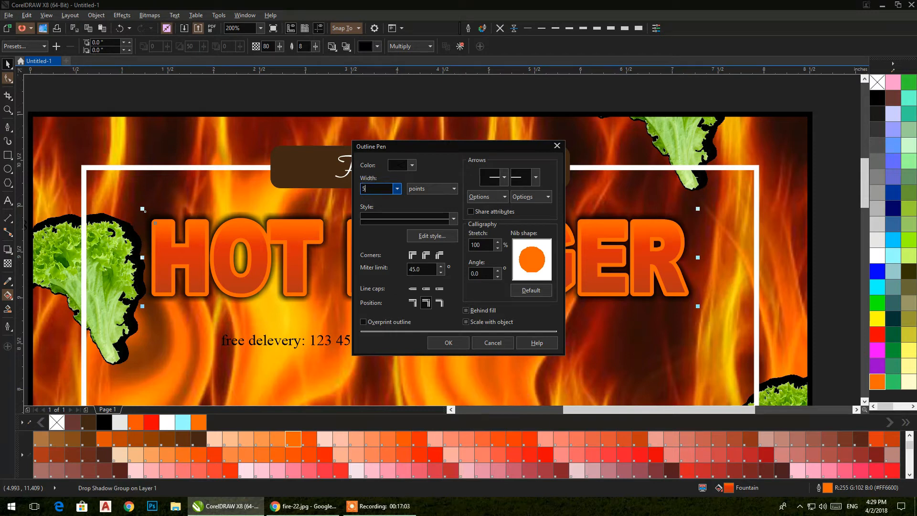
click(429, 341)
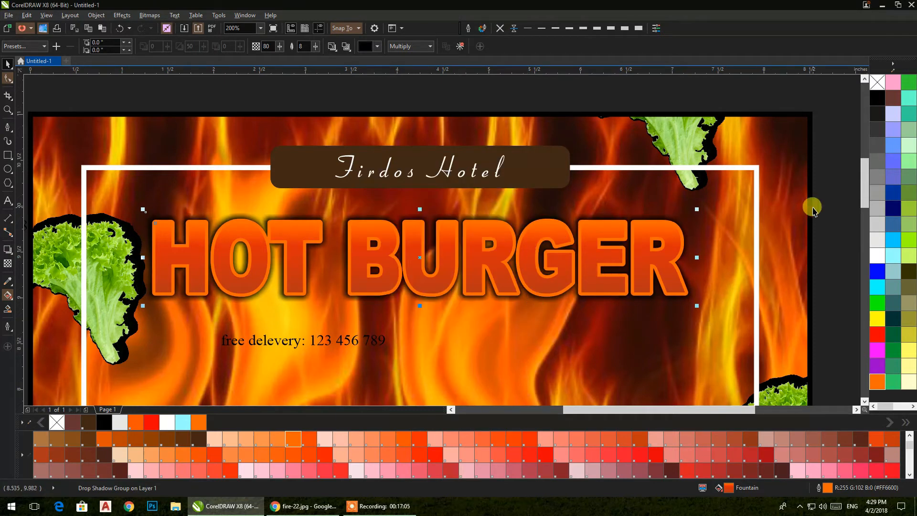
click(70, 15)
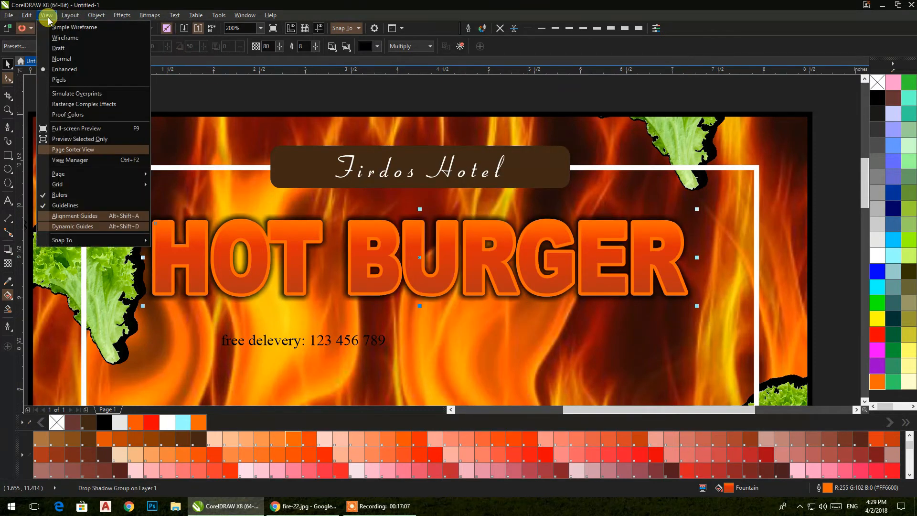
mouse_move(104, 18)
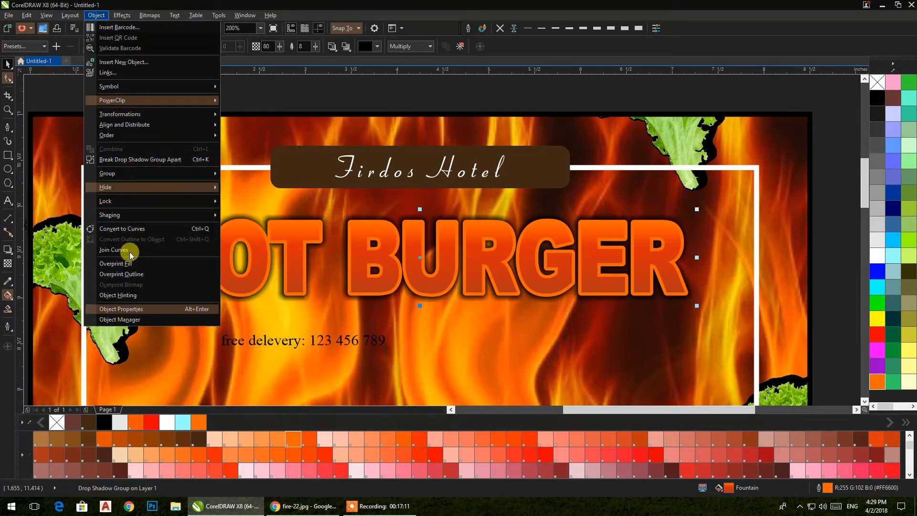
click(815, 220)
click(663, 262)
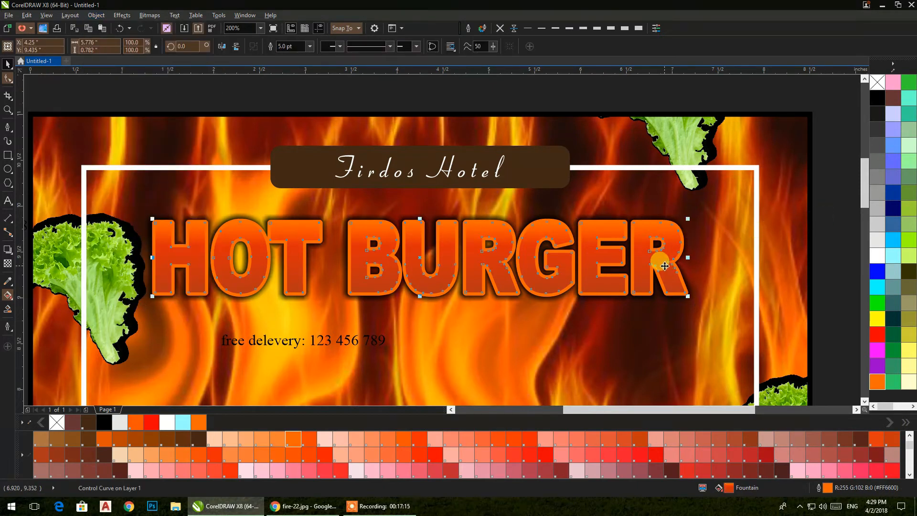
mouse_move(652, 264)
mouse_down()
mouse_move(672, 279)
mouse_move(656, 268)
mouse_up()
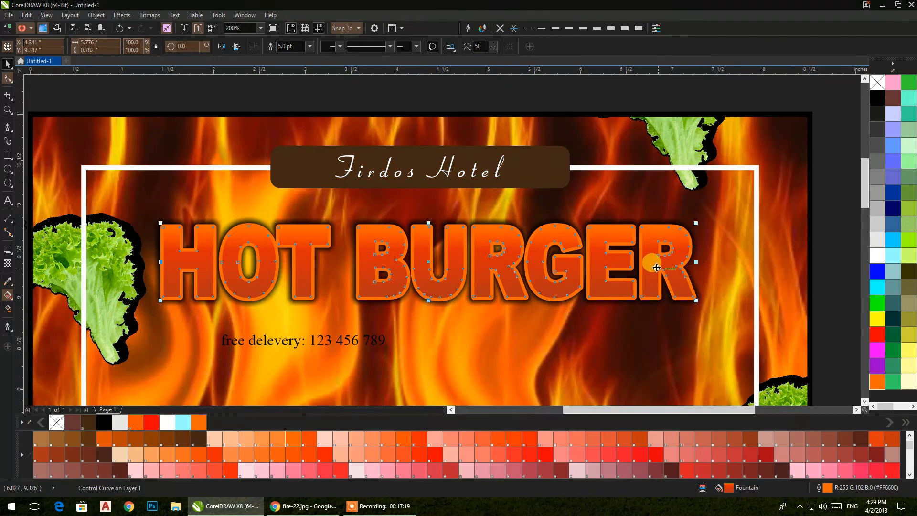
key(ctrl+z)
key(ctrl+z)
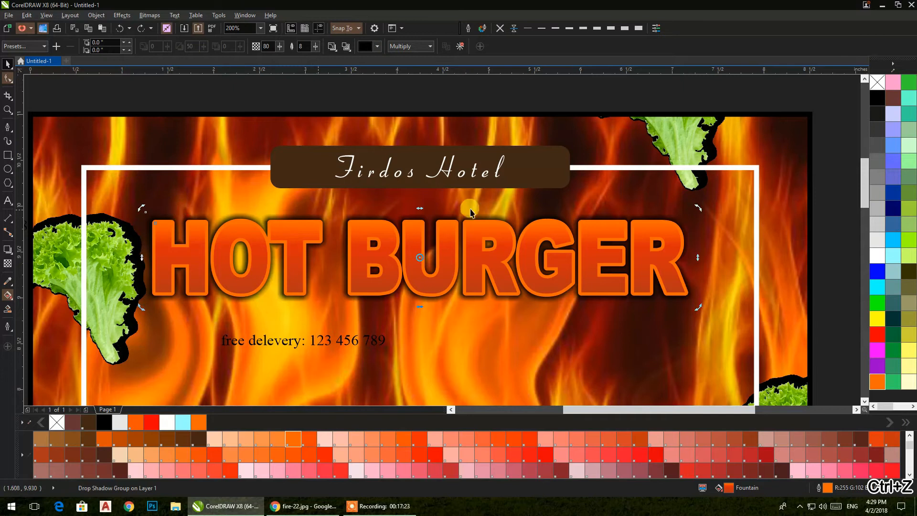
Step: Break the HOT BURGER title's drop shadow group apart
click(842, 203)
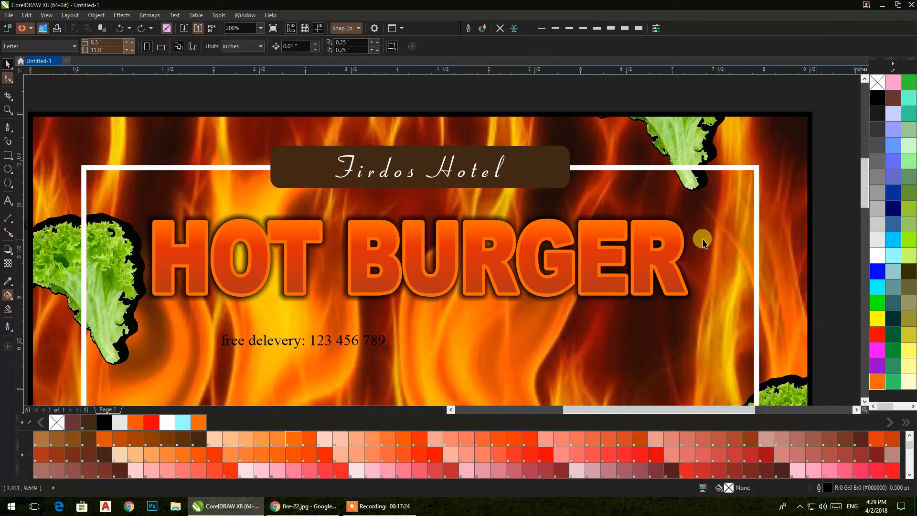
click(685, 262)
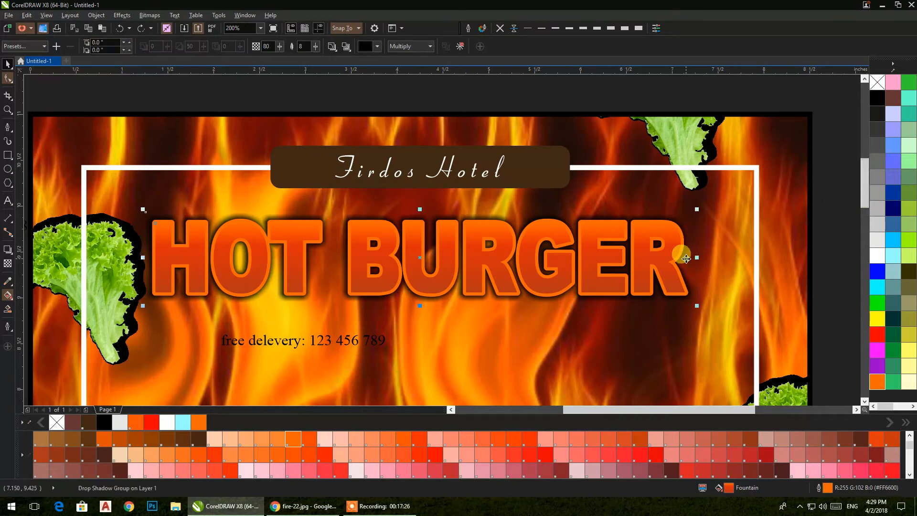
click(47, 16)
mouse_move(96, 15)
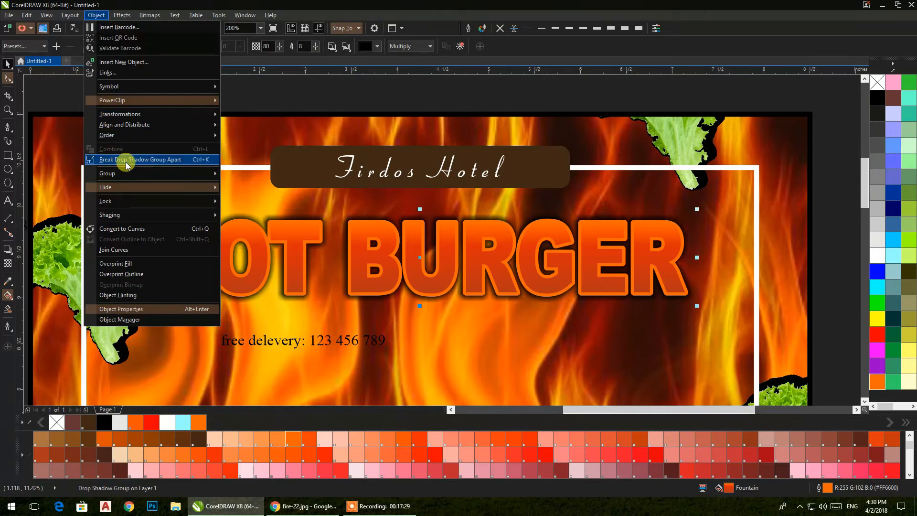
click(157, 160)
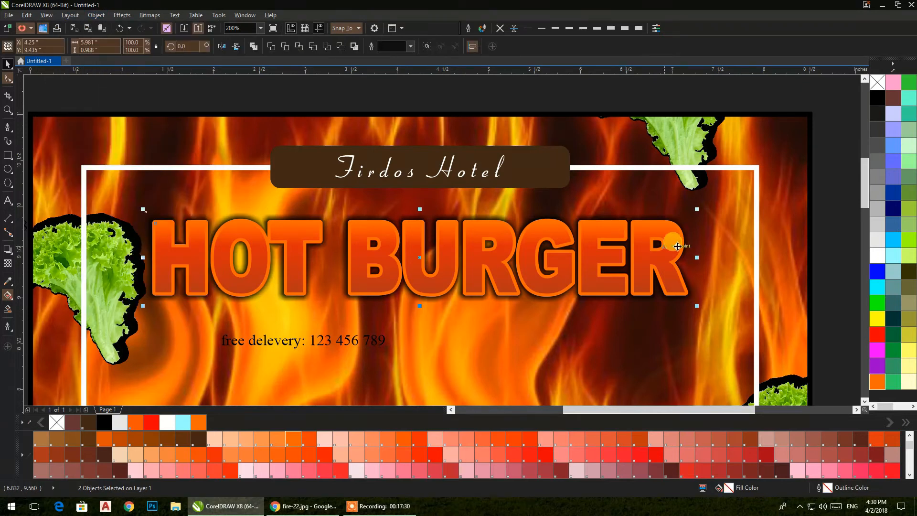
Step: Convert the HOT BURGER title's outline to a separate object
click(832, 244)
click(671, 274)
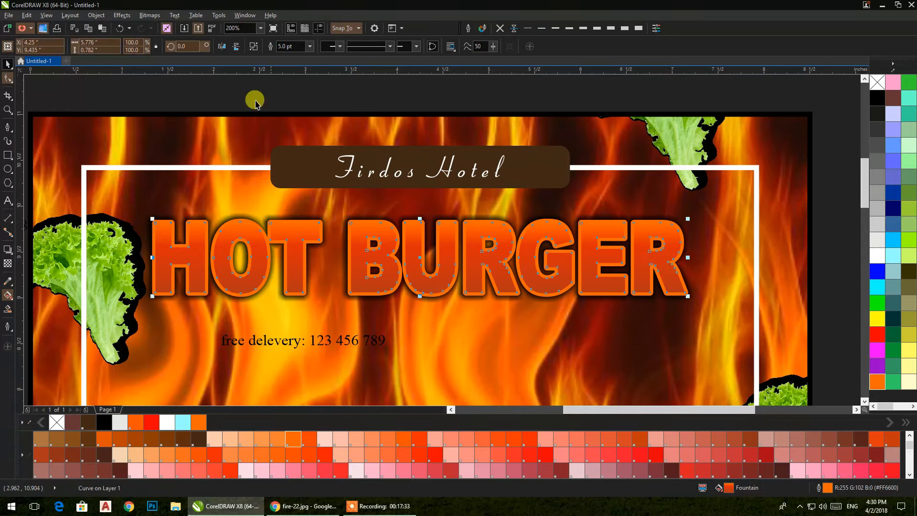
click(69, 14)
mouse_move(96, 15)
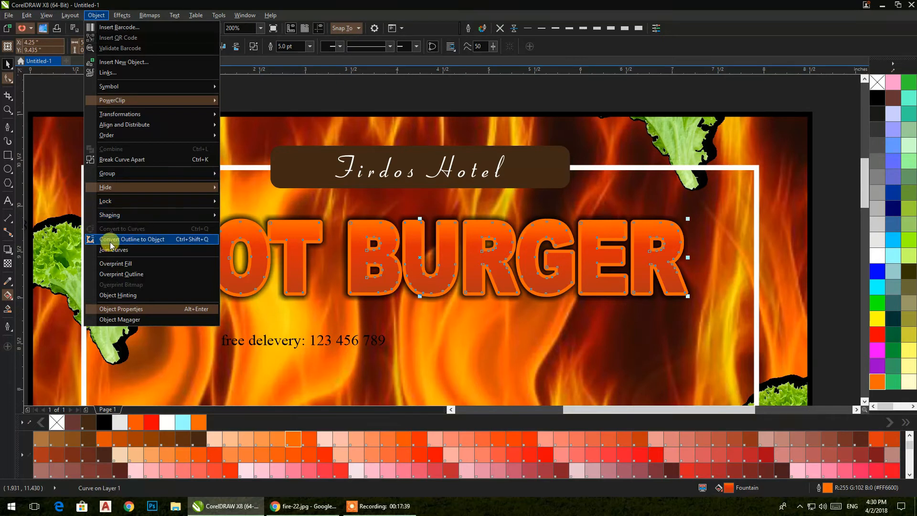
click(160, 244)
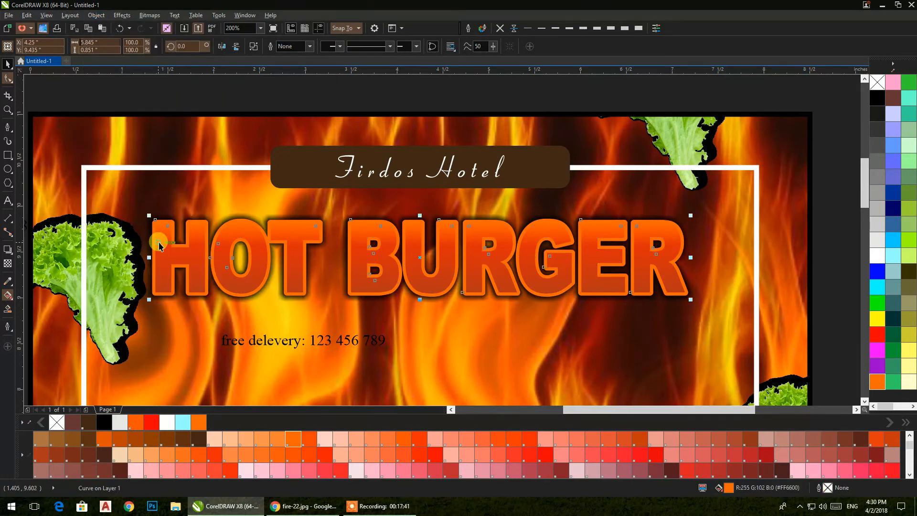
Step: Apply a vertical fountain fill to the title's outline object, running from orange at its upper edge to white at its lower edge
click(8, 297)
drag(170, 219, 573, 327)
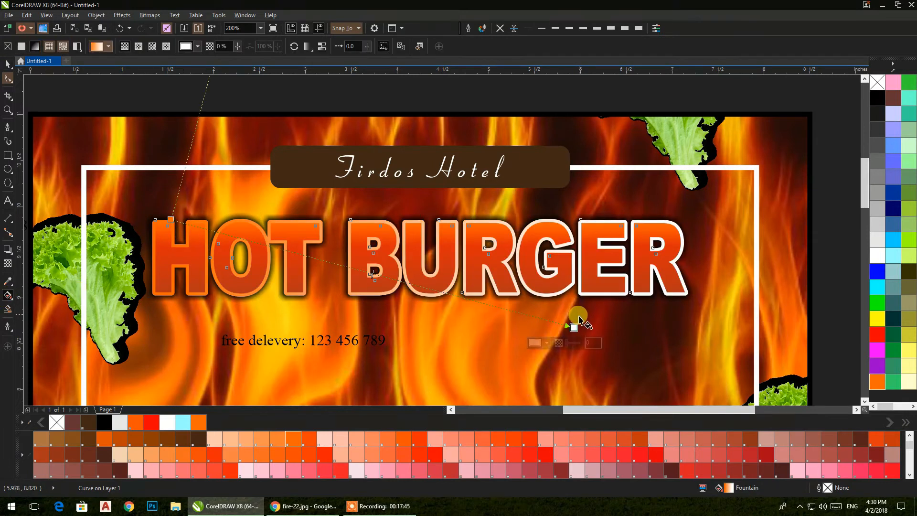
drag(439, 321, 386, 309)
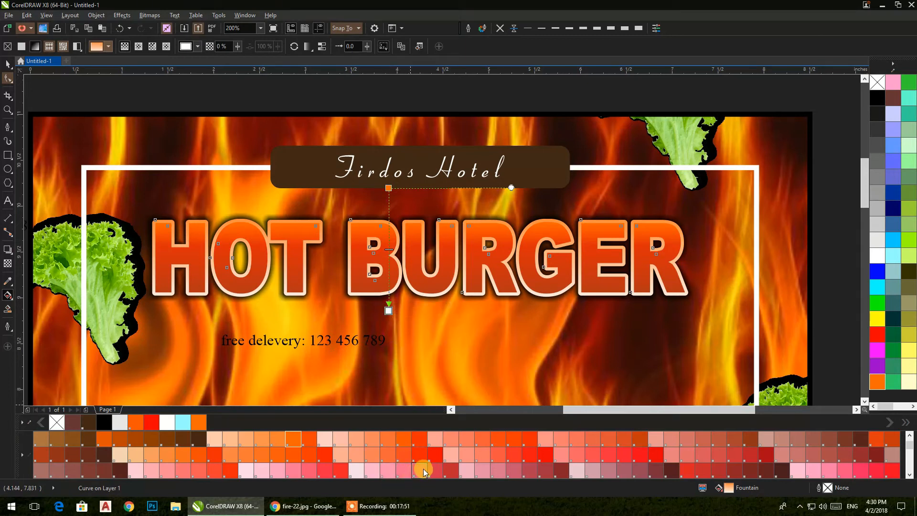
scroll(292, 465, down, 6)
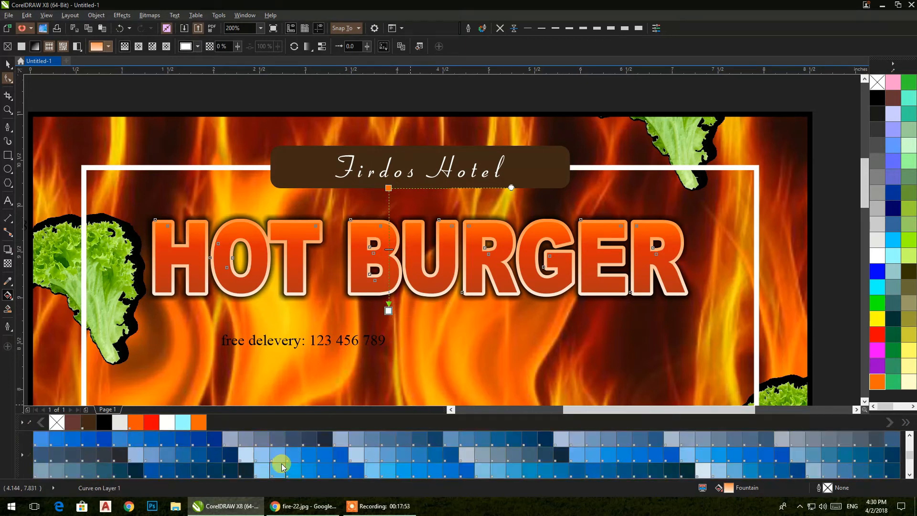
scroll(281, 465, up, 2)
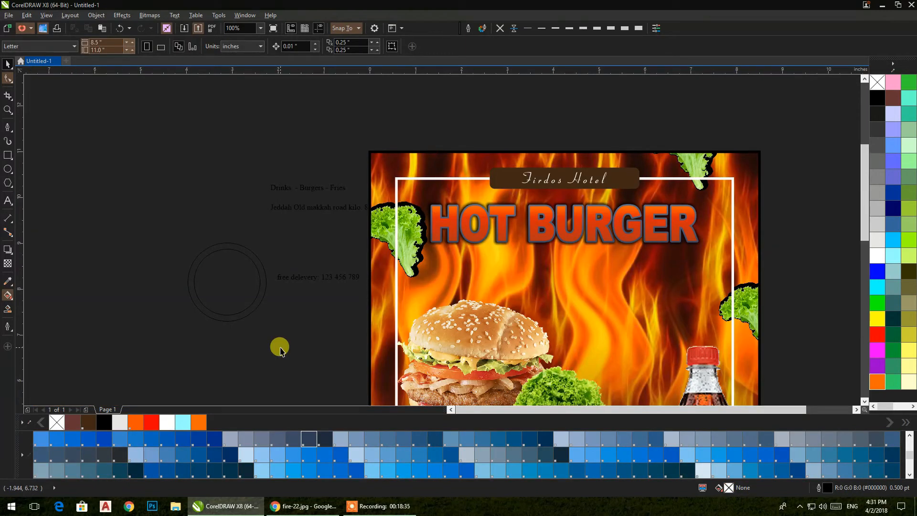
Step: Apply a linear fountain fill to both concentric circles beside the page
drag(209, 306, 229, 323)
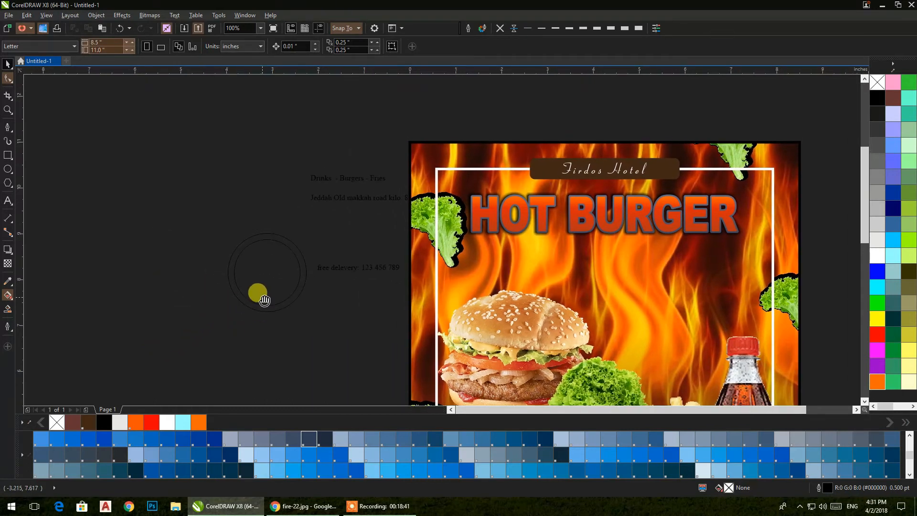
drag(203, 215, 323, 327)
drag(276, 281, 296, 293)
scroll(229, 326, up, 2)
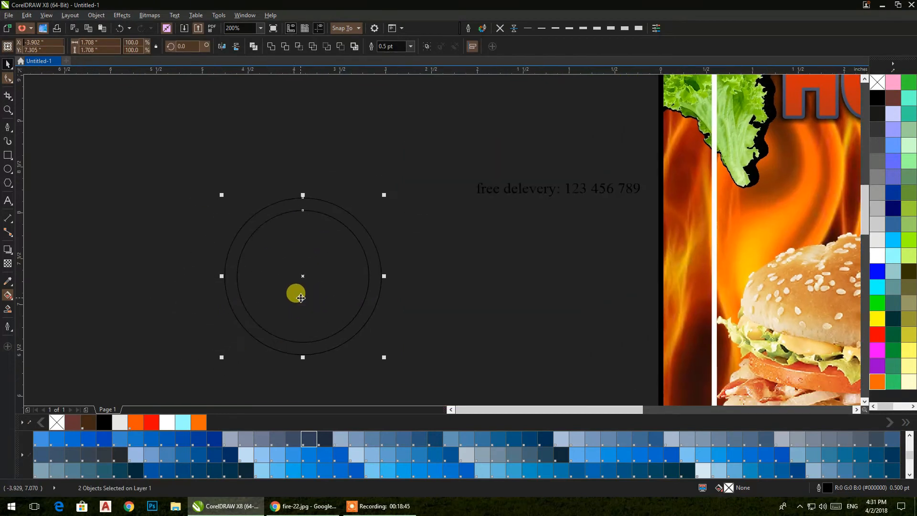
click(197, 287)
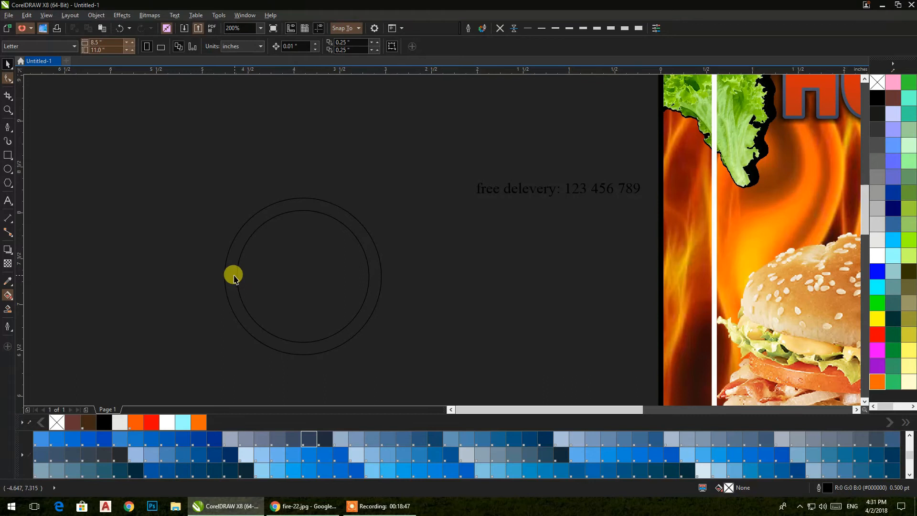
click(234, 277)
drag(194, 167, 408, 361)
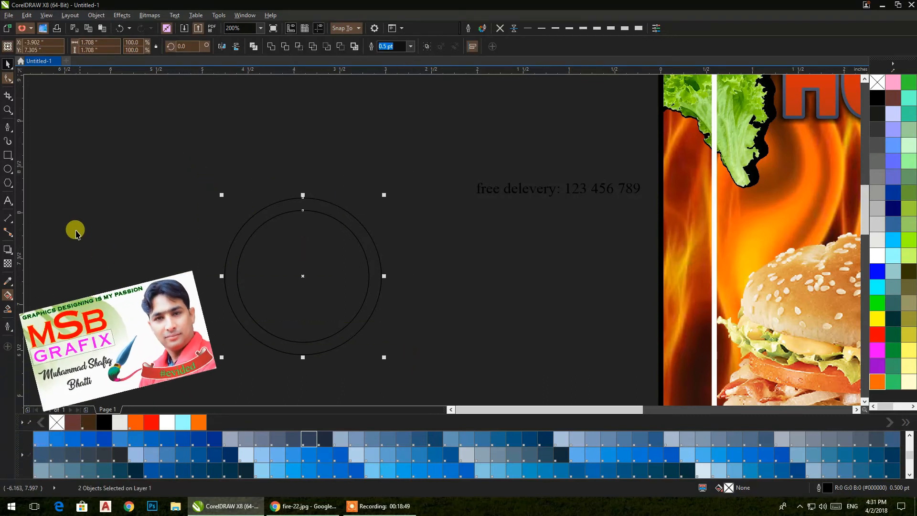
click(8, 294)
drag(219, 253, 404, 257)
Step: Make the circles' fountain fill vertical, running from orange at the top to red at the bottom
drag(87, 425, 402, 254)
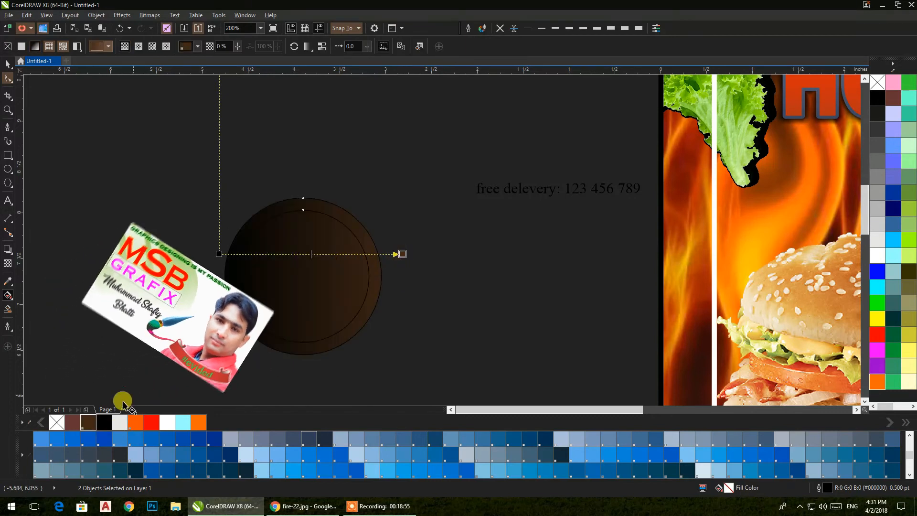
drag(73, 422, 218, 254)
drag(303, 354, 303, 199)
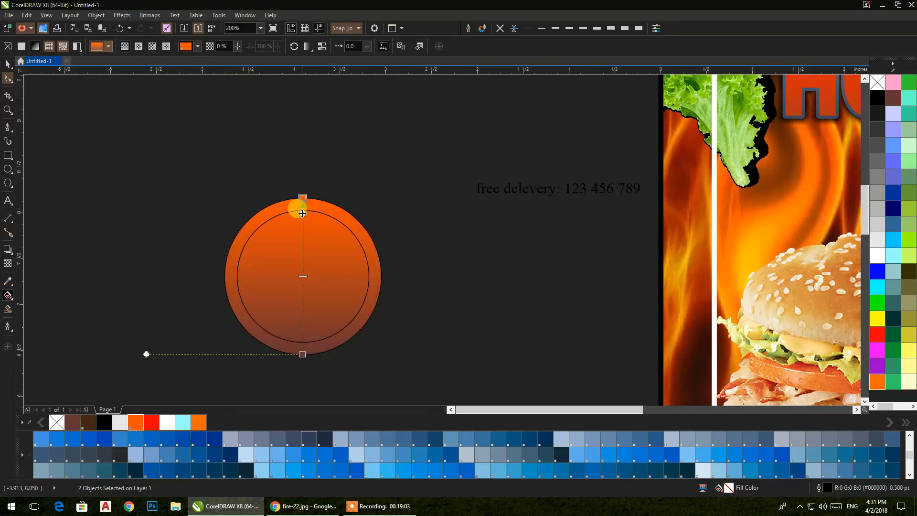
drag(150, 422, 303, 354)
Step: Remove the outline from both concentric circles and select the inner circle
click(7, 66)
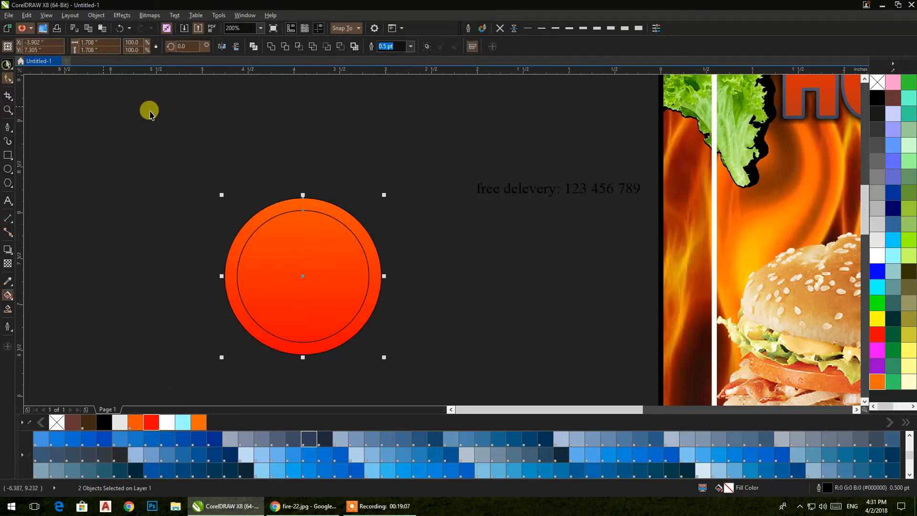
click(500, 29)
click(207, 172)
click(257, 247)
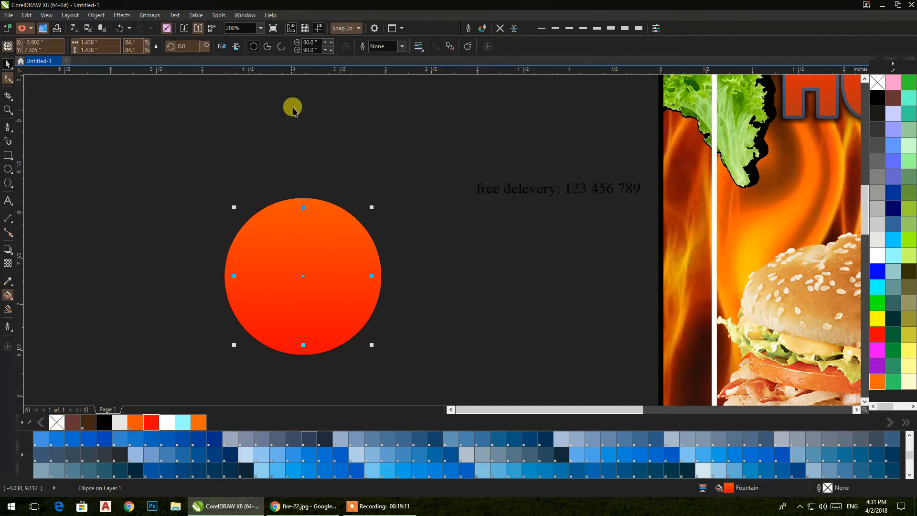
Step: Give the badge's inner circle a 0.5 pt outline and mirror it vertically to reverse its gradient
right_click(541, 29)
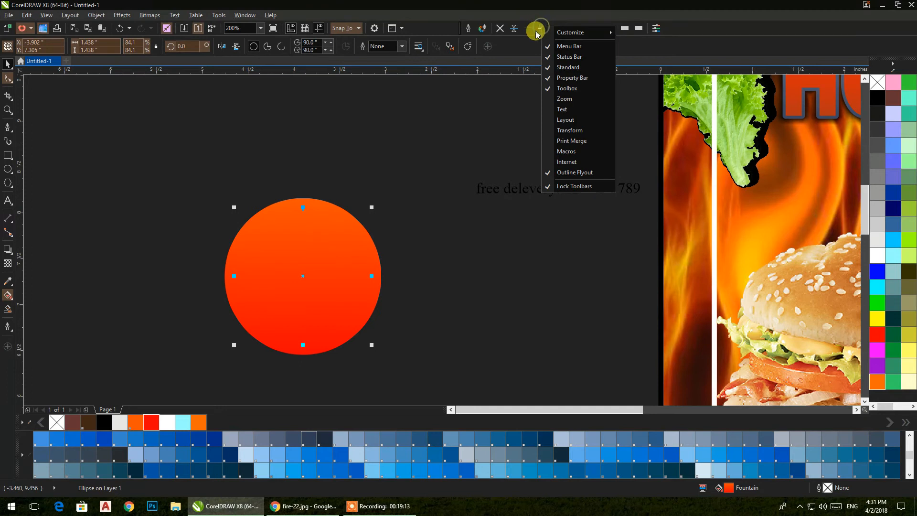
click(536, 34)
click(541, 29)
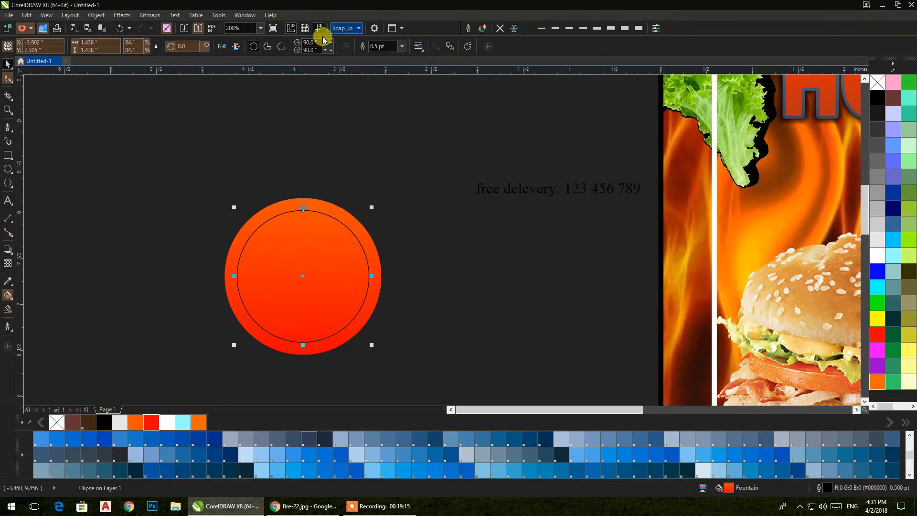
click(235, 46)
click(272, 139)
Step: Remove the outline from both concentric badge circles
drag(167, 141, 404, 370)
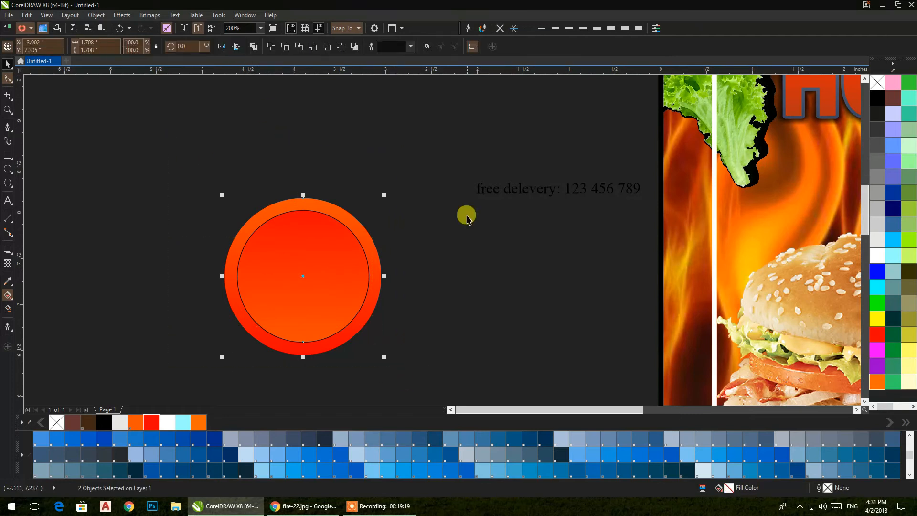
click(500, 29)
scroll(292, 245, down, 2)
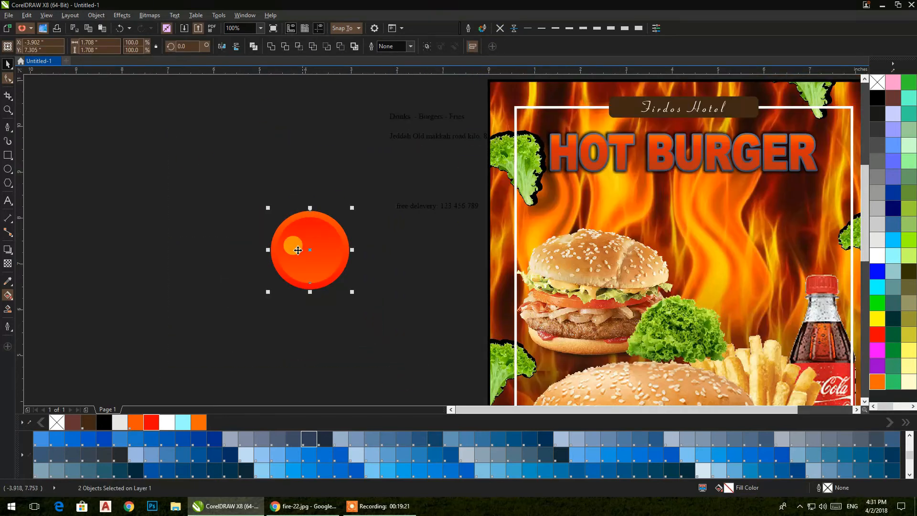
scroll(305, 243, up, 1)
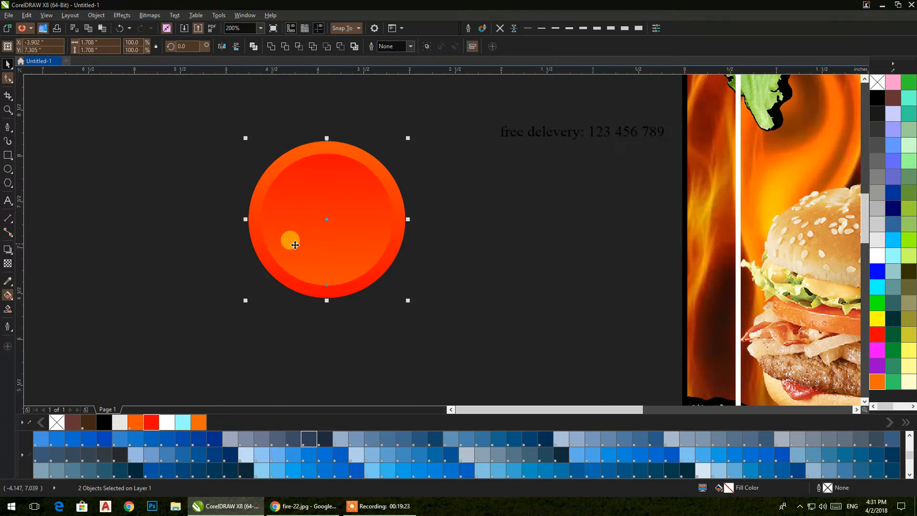
click(104, 219)
Step: Add artistic text beside the badge reading "Sr 10/=" with "only" on a second line
click(7, 201)
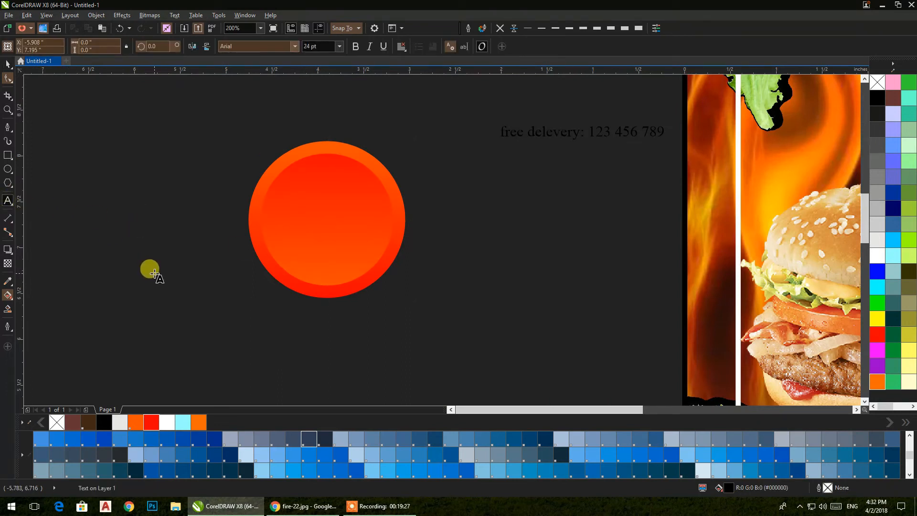
text(0/=)
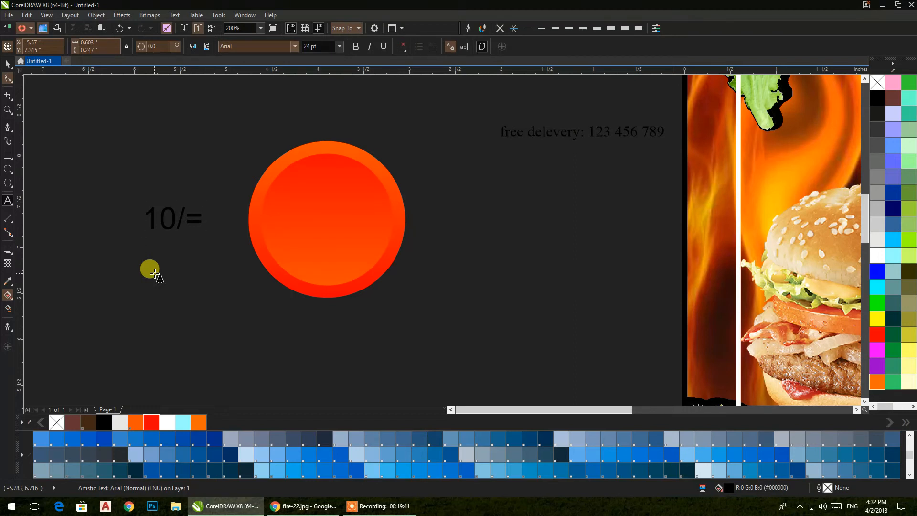
text(RS)
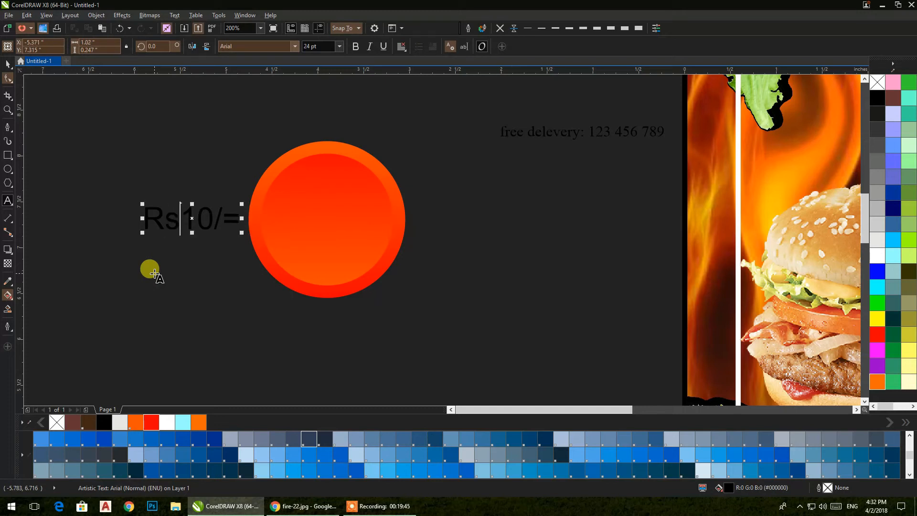
key(BackSpace)
key(BackSpace)
text(Sr)
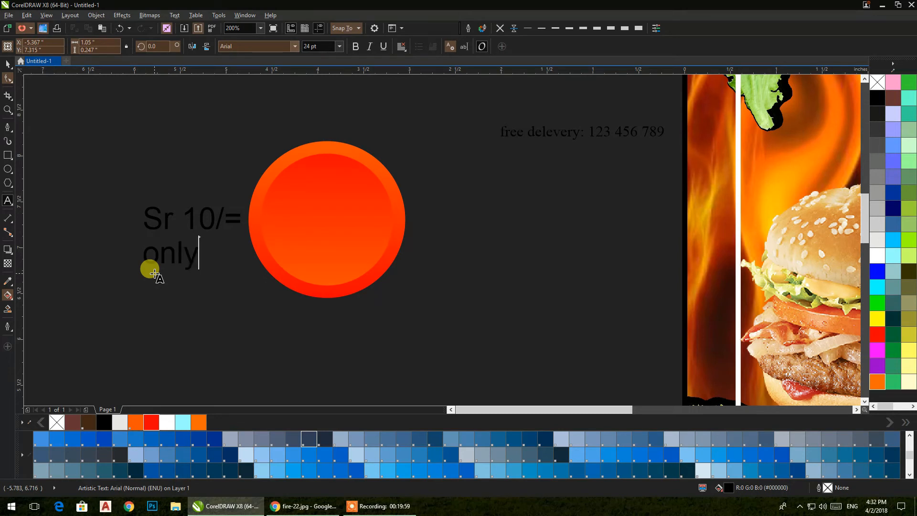
key(Escape)
Step: Centre-align the two-line price text and move it clear of the badge, below and to its left
click(8, 64)
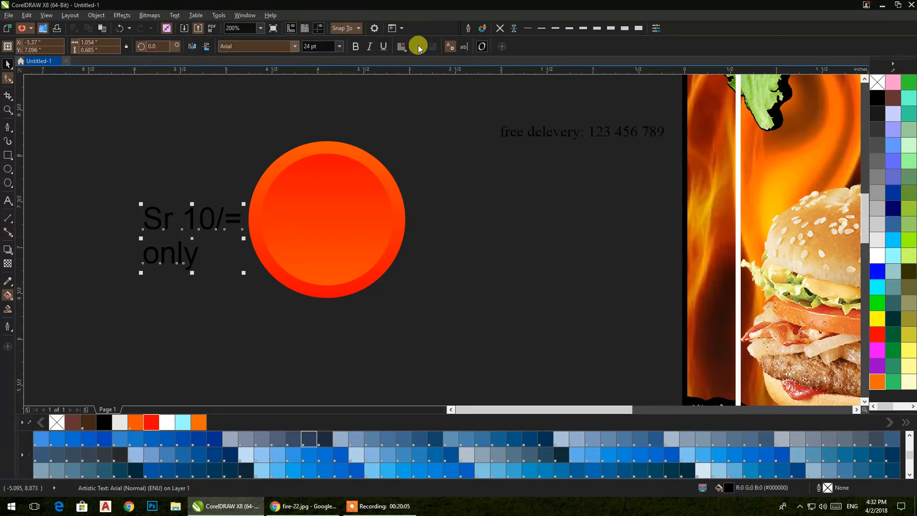
click(401, 47)
click(402, 81)
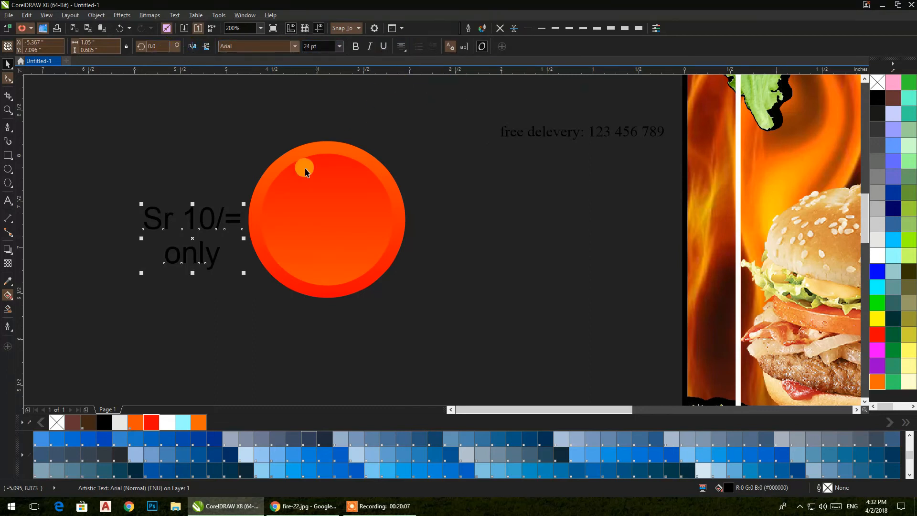
drag(190, 226, 196, 308)
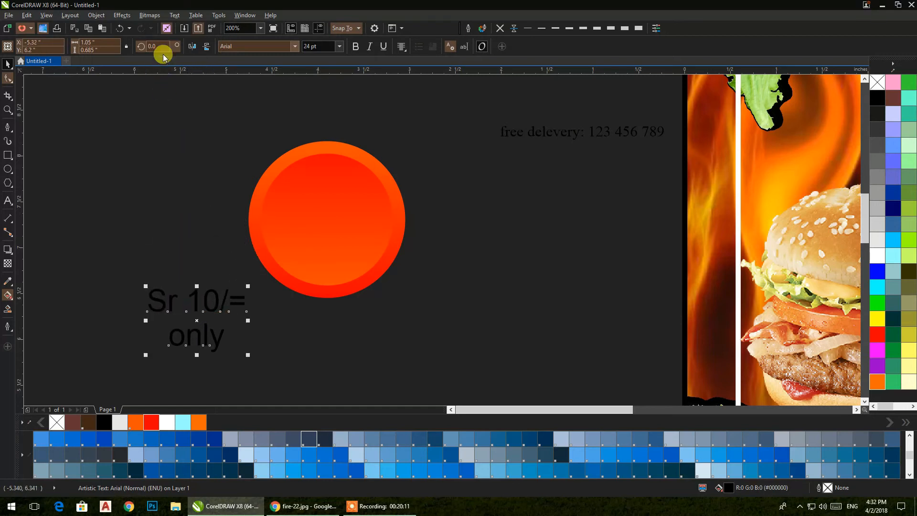
Step: Set the price text's font to Gobold Bold
click(46, 16)
click(47, 16)
click(295, 46)
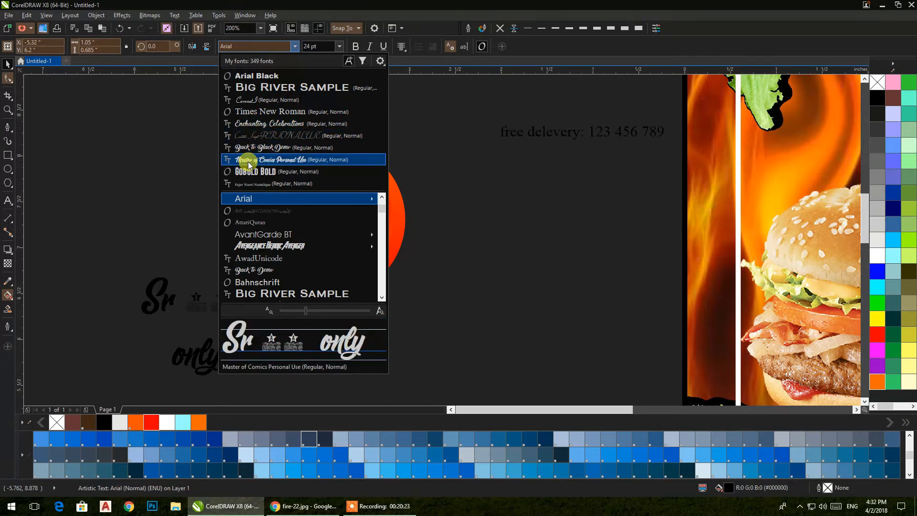
click(247, 173)
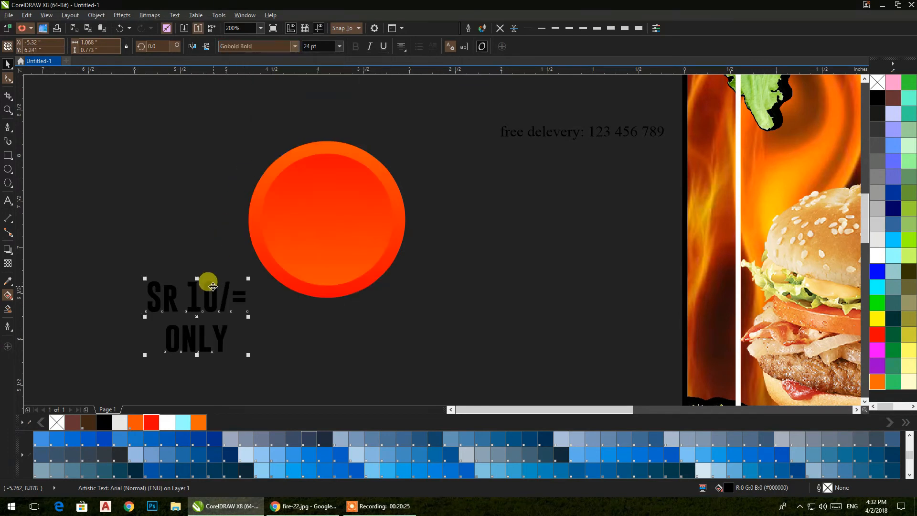
drag(207, 281, 262, 219)
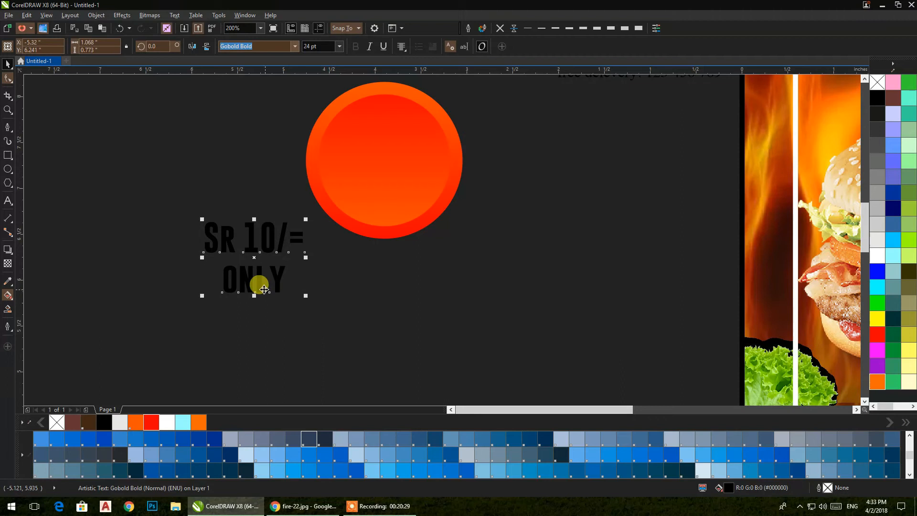
Step: Centre the price text horizontally and vertically on the badge's inner circle
drag(263, 289, 281, 304)
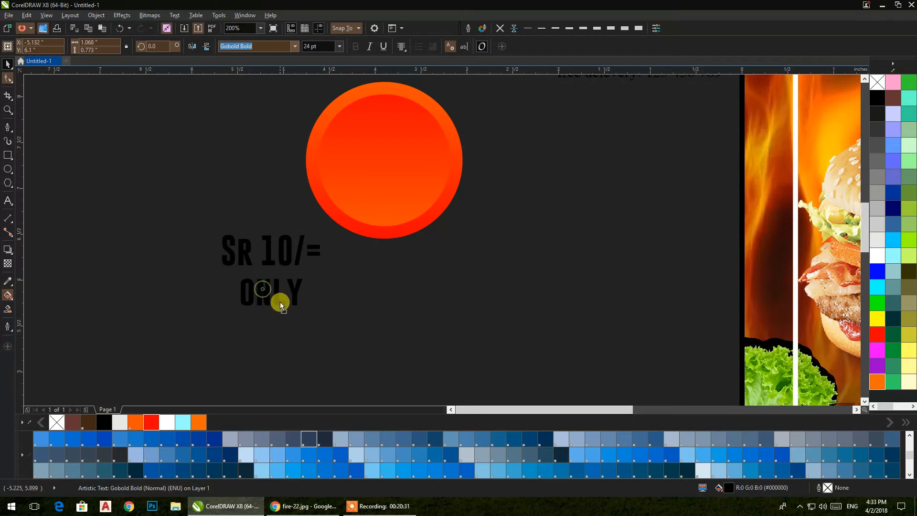
shift+click(364, 186)
key(e)
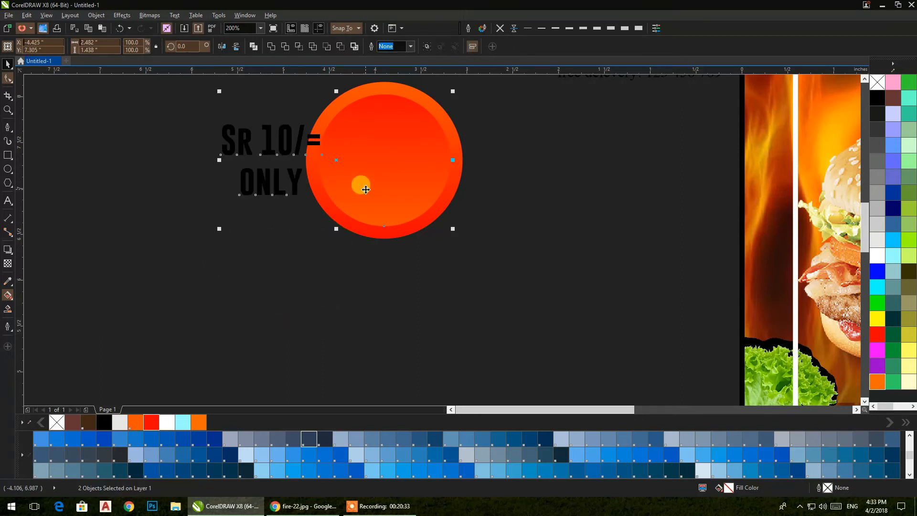
key(c)
click(355, 274)
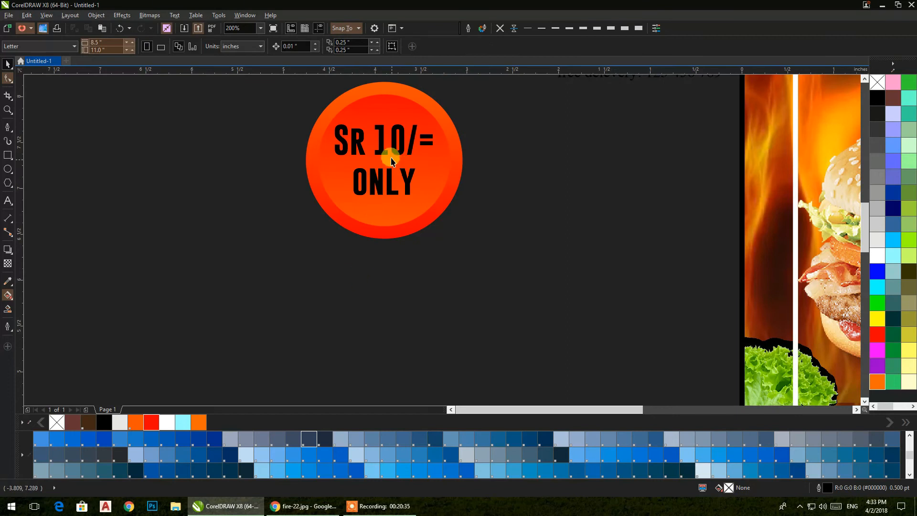
Step: Enlarge the price text to about 26.3 pt about its centre and fill it white
scroll(391, 161, up, 1)
click(379, 148)
drag(481, 243, 488, 259)
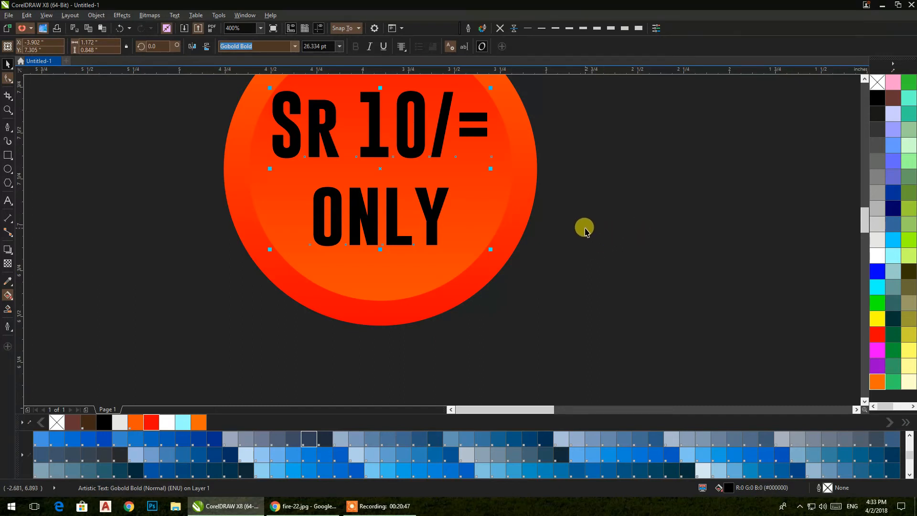
drag(605, 242, 625, 273)
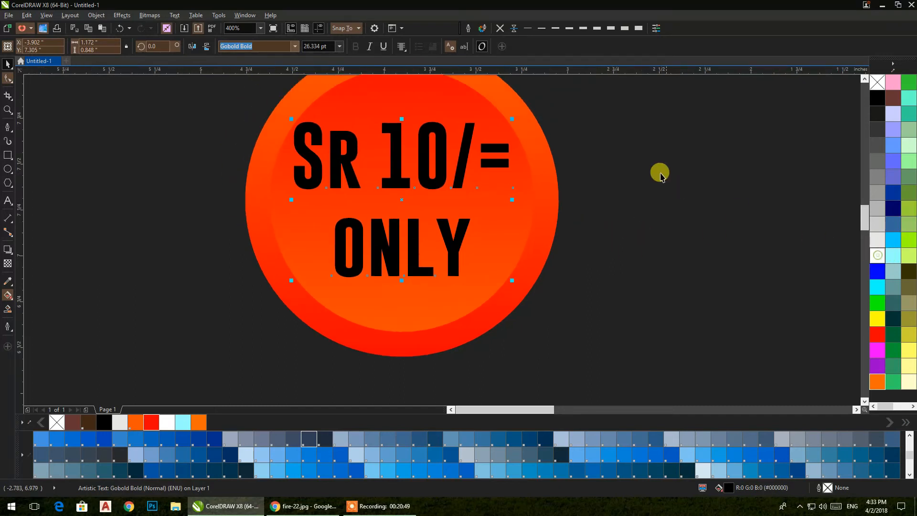
click(647, 165)
drag(443, 227, 445, 232)
Step: Select both badge circles with the price text and move them onto the flyer above the cola bottle
scroll(635, 162, down, 1)
drag(633, 162, 341, 188)
scroll(317, 182, down, 1)
scroll(329, 193, down, 1)
drag(328, 241, 241, 147)
drag(291, 188, 306, 213)
scroll(559, 188, up, 1)
scroll(321, 214, up, 1)
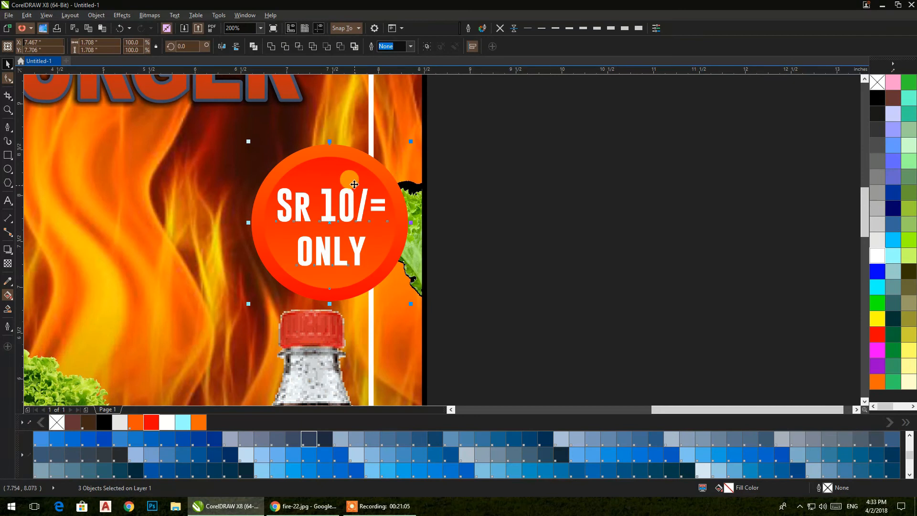
Step: Shift the badge slightly up and left, and rotate it about 15.6° counter-clockwise
click(313, 168)
drag(313, 168, 281, 156)
drag(217, 128, 146, 125)
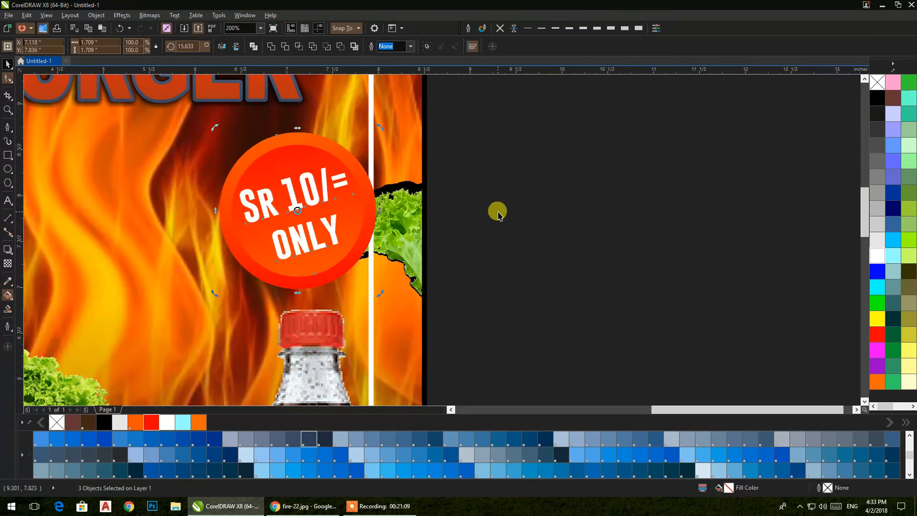
click(497, 212)
Step: Add a drop shadow falling down and right from the badge's outer circle, with opacity 50 and feathering 15
click(375, 213)
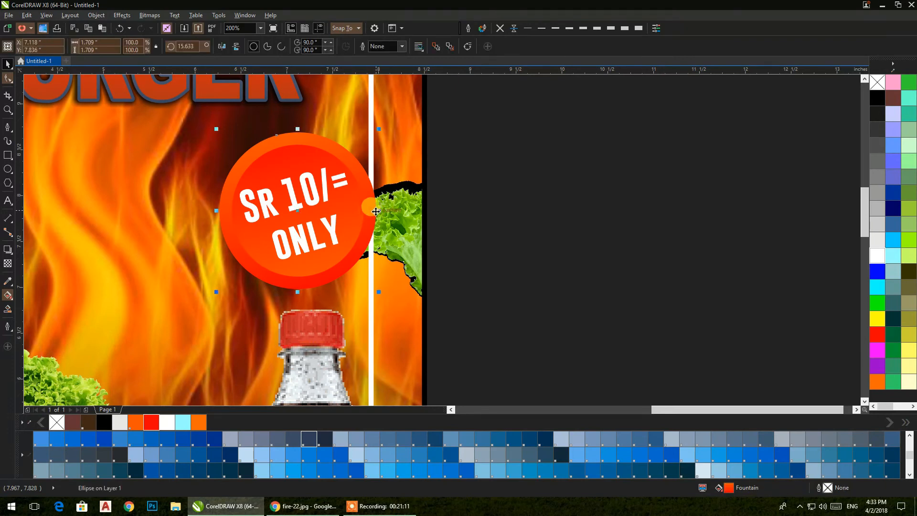
click(7, 249)
drag(297, 210, 374, 299)
key(space)
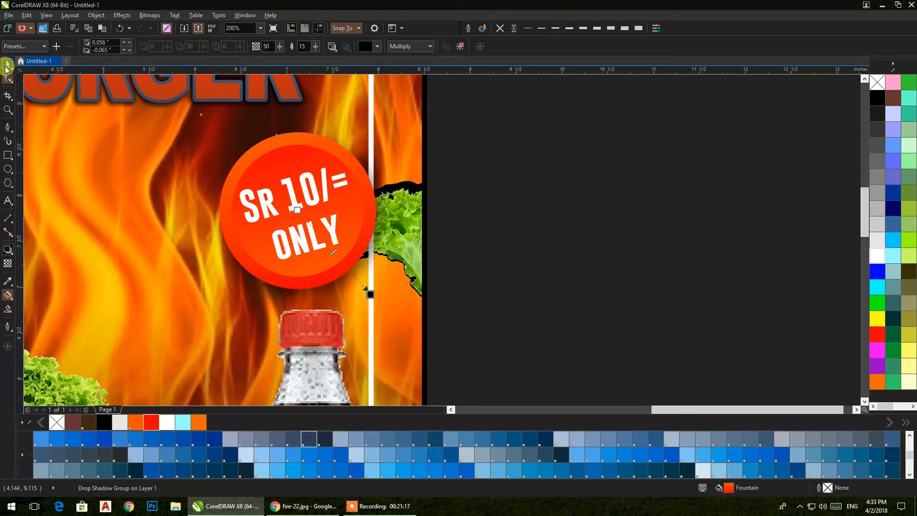
click(526, 259)
Step: Move the "Drinks - Burgers - Fries" text from beside the page to below the HOT BURGER title
scroll(526, 260, down, 4)
drag(525, 270, 580, 218)
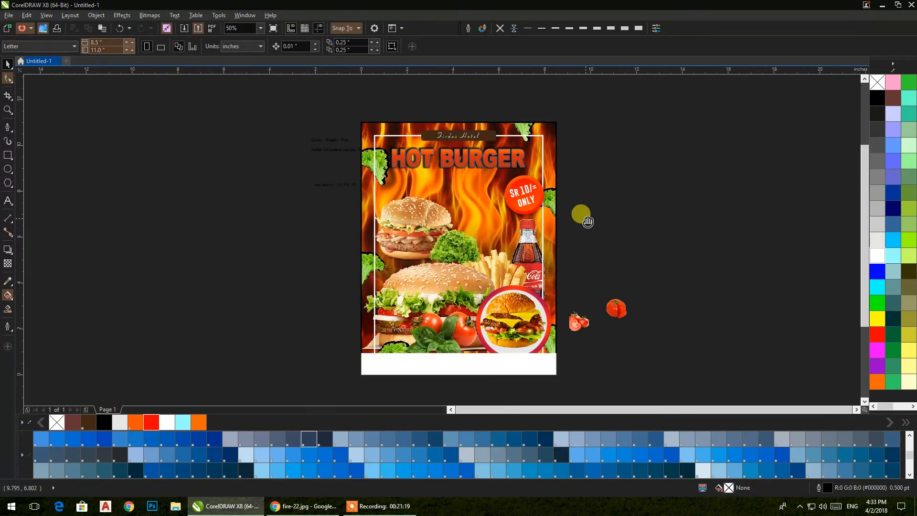
drag(330, 143, 414, 179)
scroll(413, 179, up, 3)
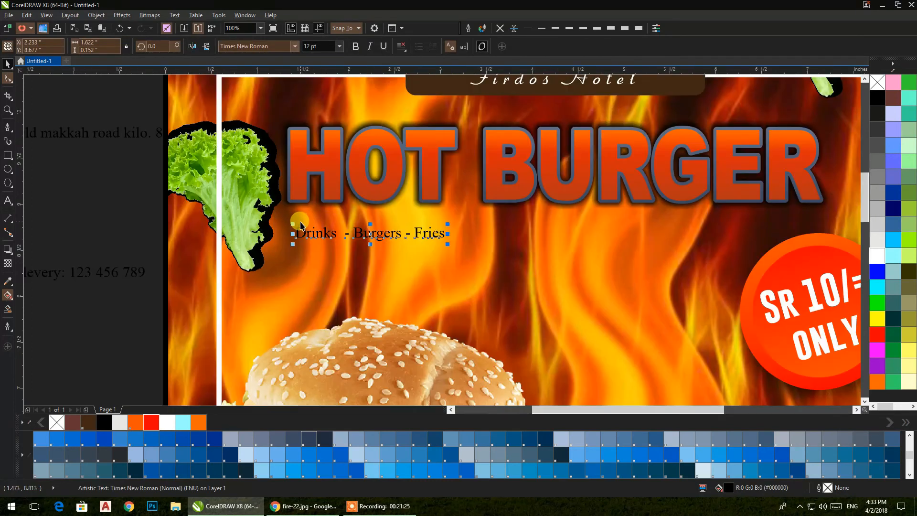
Step: Place vertical guidelines at the left and right edges of the HOT BURGER title
drag(287, 164, 287, 164)
drag(18, 132, 832, 201)
drag(317, 230, 309, 217)
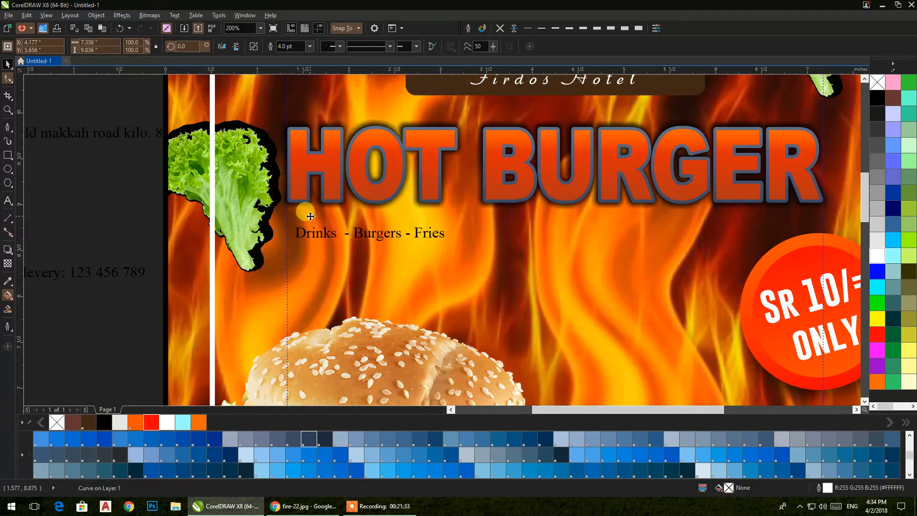
key(ctrl+z)
click(118, 193)
Step: Scale the "Drinks - Burgers - Fries" text to span both guidelines and set its font to Enchanting Celebrations
drag(305, 235, 297, 222)
drag(439, 233, 825, 380)
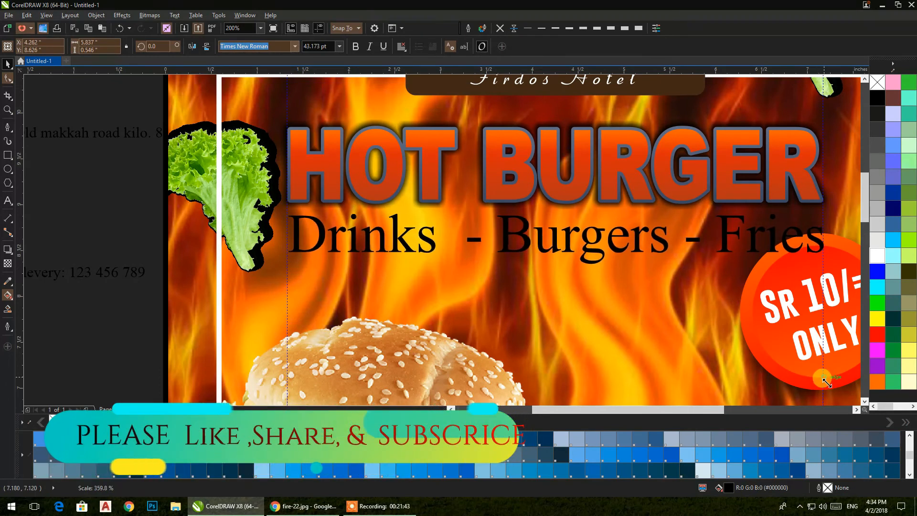
click(294, 46)
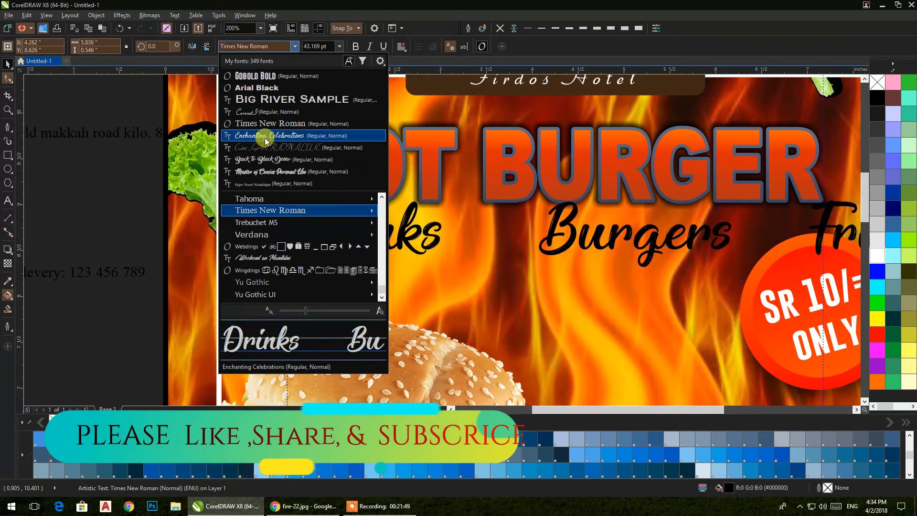
click(266, 137)
Step: Scale the "Drinks - Burgers - Fries" text down to about 34 pt and centre it horizontally on the flyer background
scroll(747, 307, down, 1)
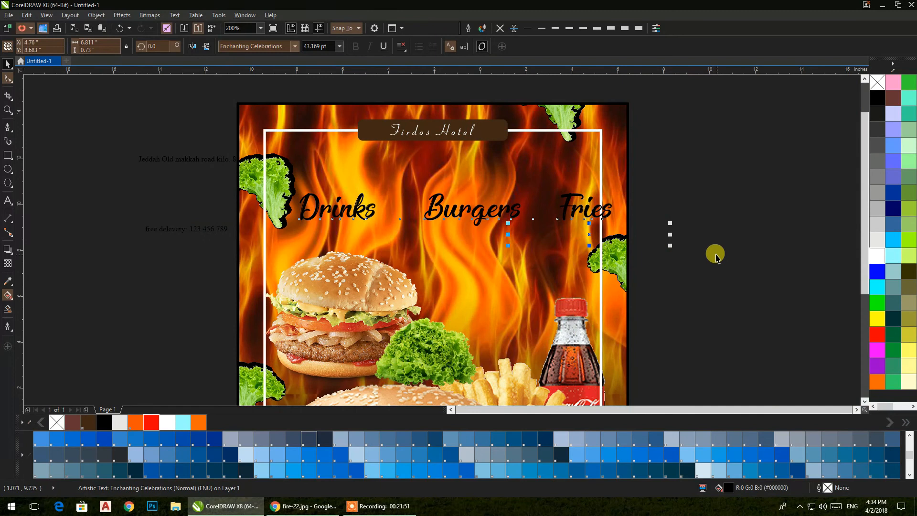
scroll(669, 253, down, 1)
drag(669, 247, 654, 246)
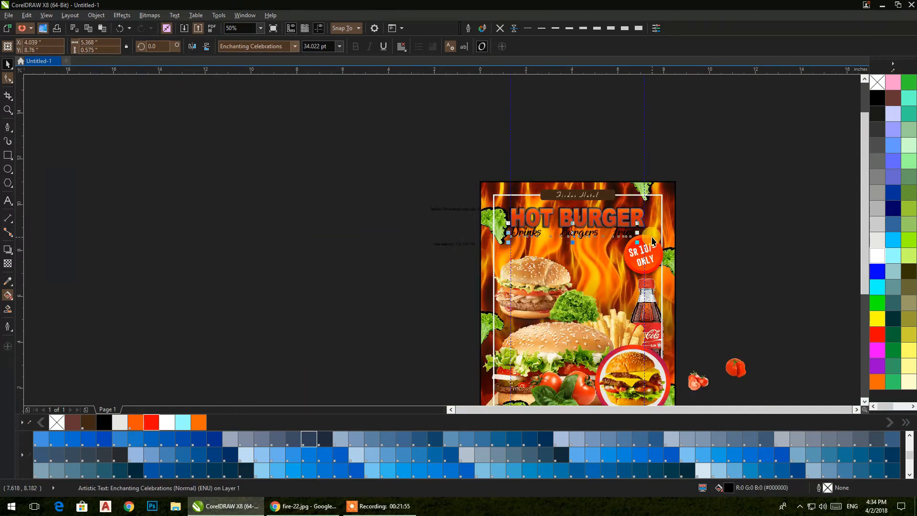
shift+click(658, 220)
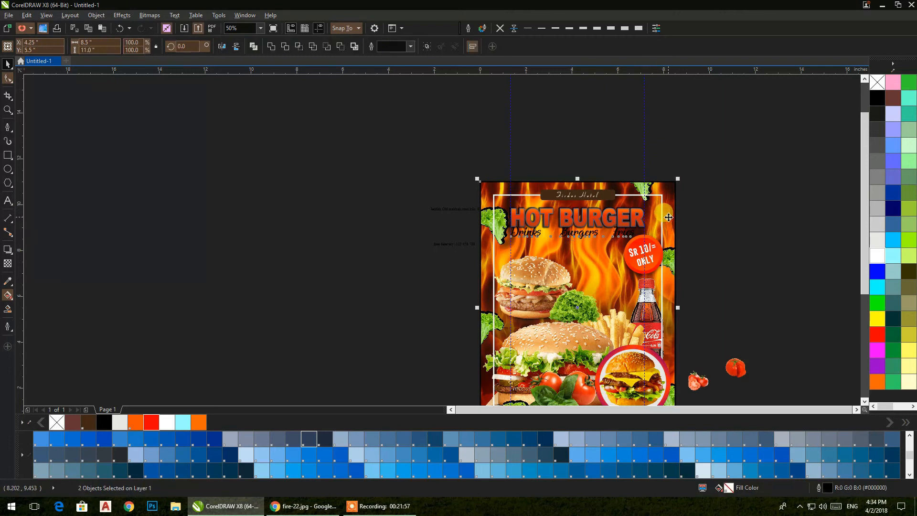
Step: Nudge the "Drinks - Burgers - Fries" text down to Y 8.6 inches, leaving a gap below the title
scroll(598, 244, up, 2)
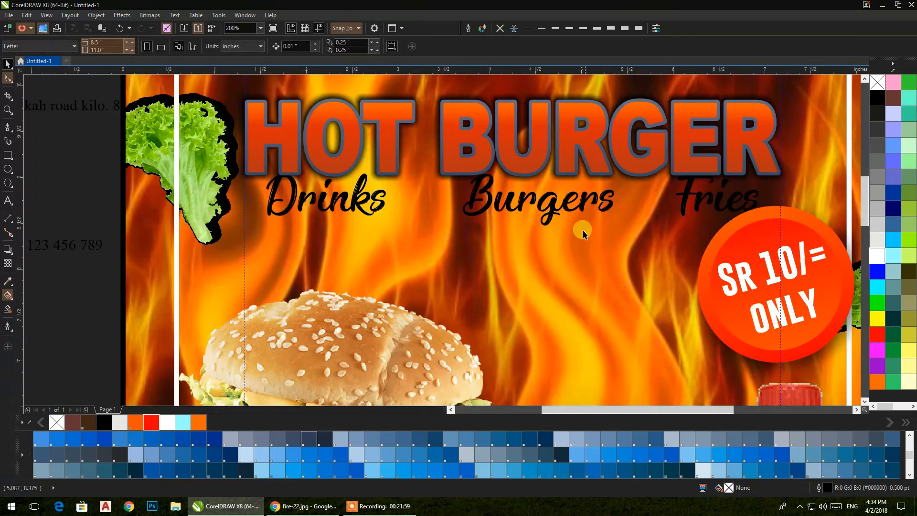
click(552, 219)
key(Down)
key(Down)
key(Down)
key(Down)
key(Down)
key(Down)
key(Down)
key(Down)
key(Down)
key(Down)
key(Down)
key(Down)
key(Down)
key(Down)
key(Down)
key(Down)
key(Down)
key(Down)
key(Down)
key(Down)
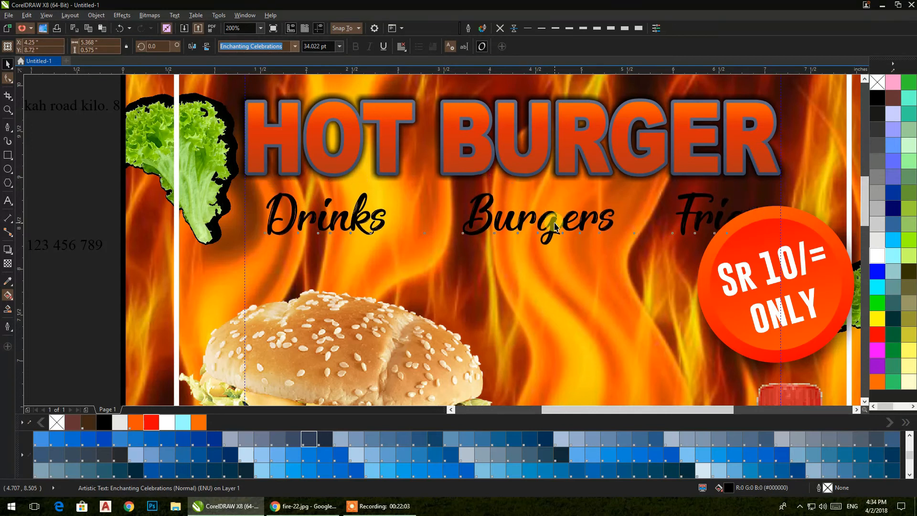
key(Up)
key(Up)
key(Up)
key(Up)
key(Up)
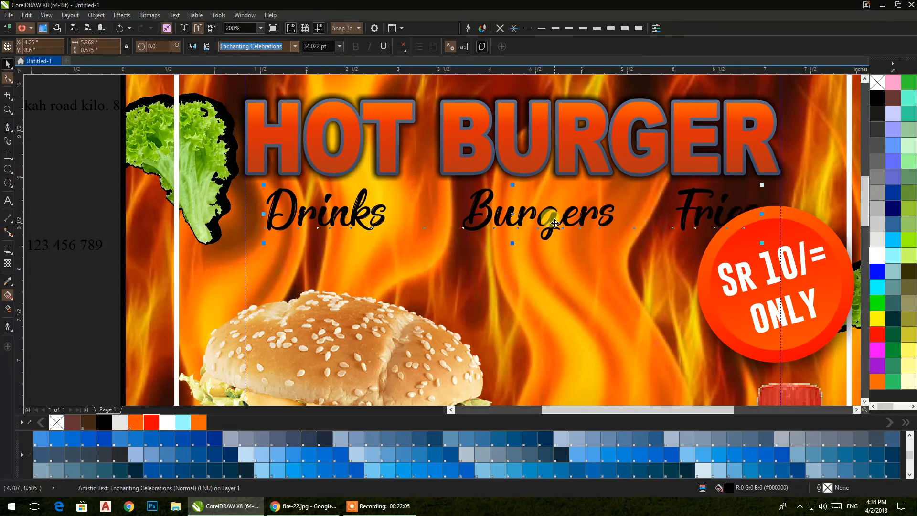
Step: Fill the "Drinks - Burgers - Fries" text with white
click(880, 257)
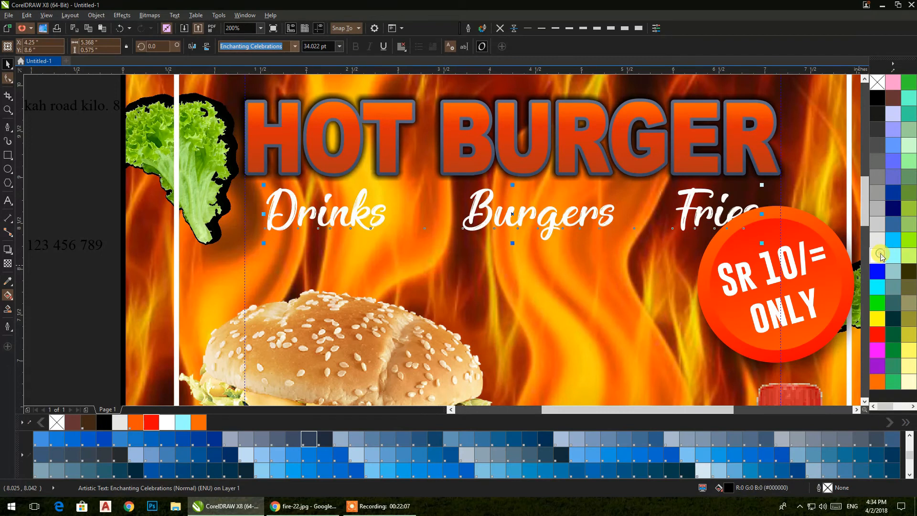
drag(774, 241, 703, 190)
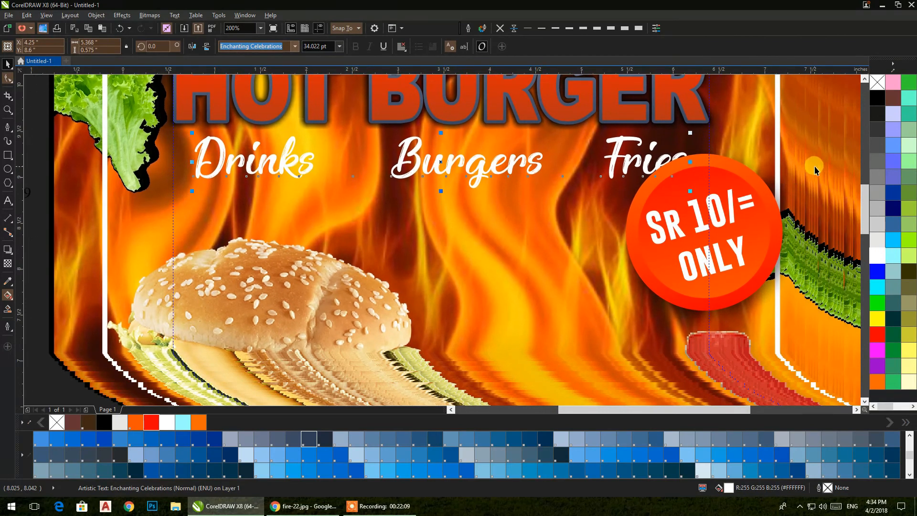
click(818, 115)
Step: Group the four objects of the "SR 10/= ONLY" badge and move it to about X 1.373, Y 4.691 inches, beside the lower burger
drag(848, 118, 592, 320)
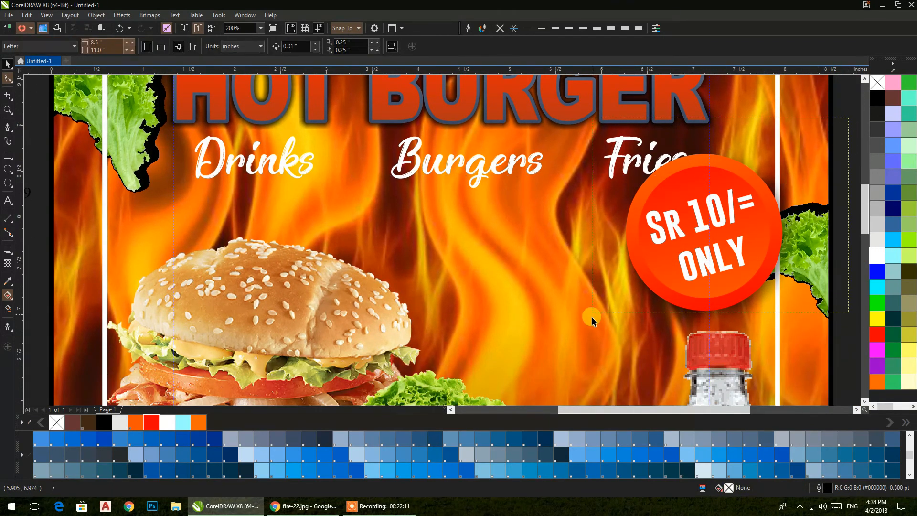
drag(575, 350, 569, 351)
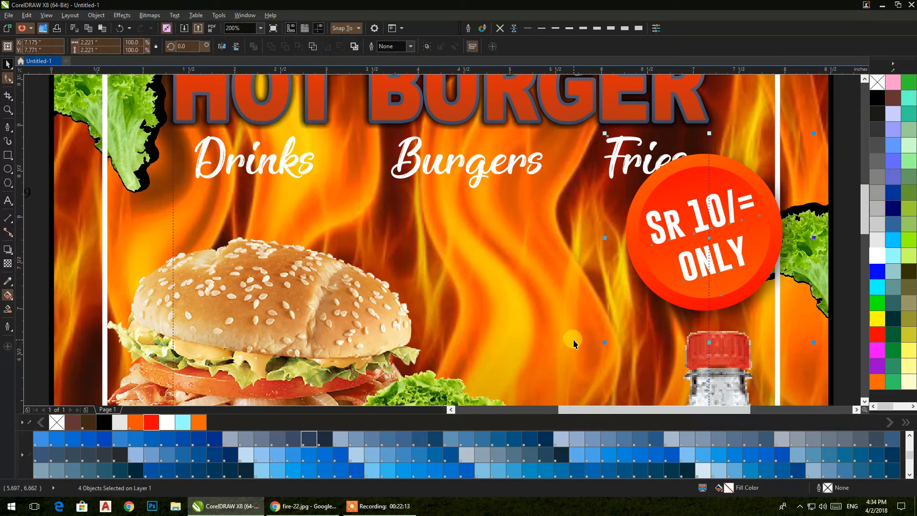
key(ctrl+g)
drag(671, 250, 340, 294)
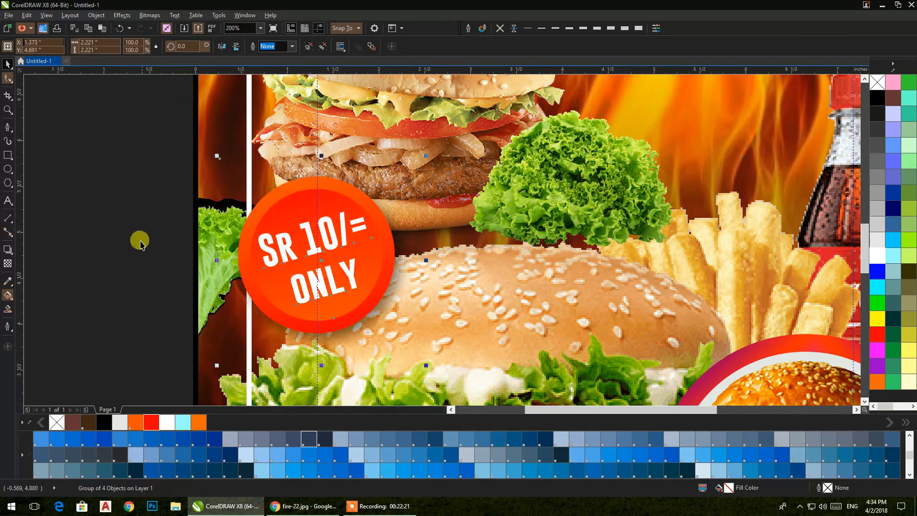
click(130, 236)
Step: Move the "free delevery" contact text onto the flyer beneath the menu line and enlarge it to about 22.8 pt
scroll(147, 242, down, 2)
drag(307, 239, 506, 259)
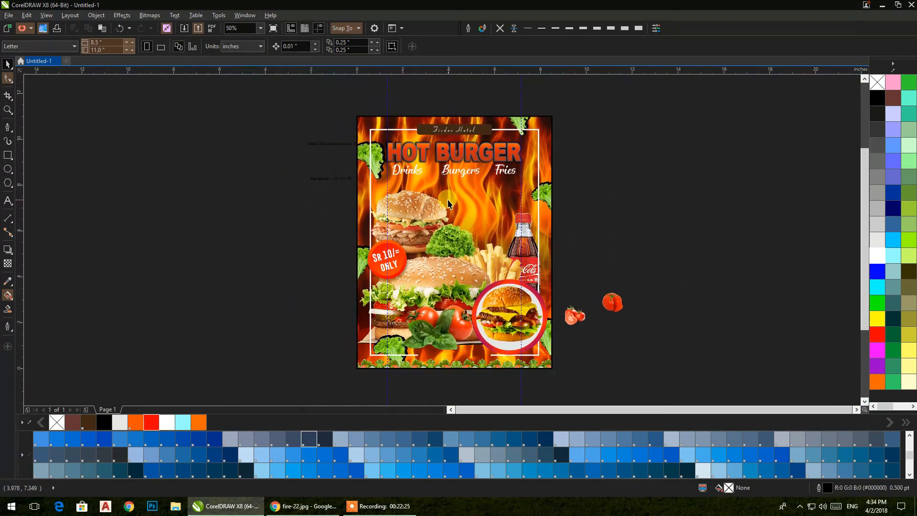
scroll(448, 203, up, 2)
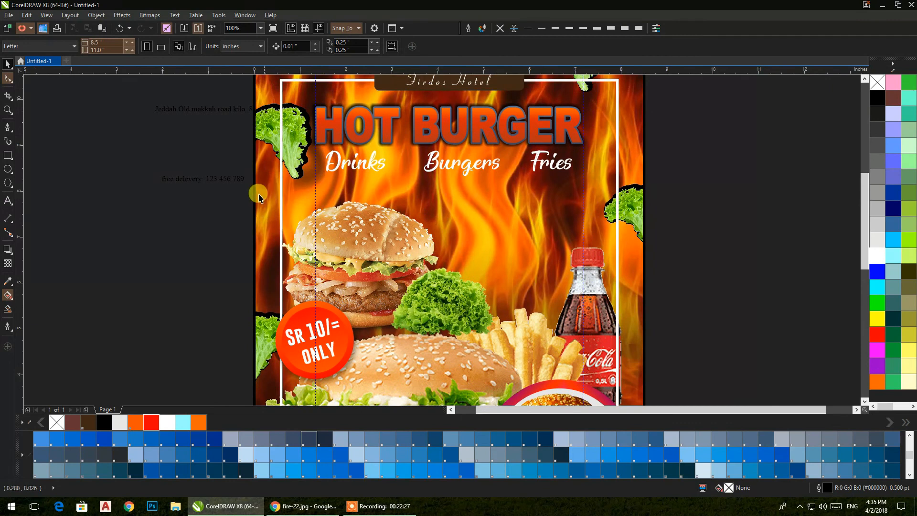
drag(224, 184, 513, 206)
drag(574, 197, 577, 196)
drag(511, 202, 436, 229)
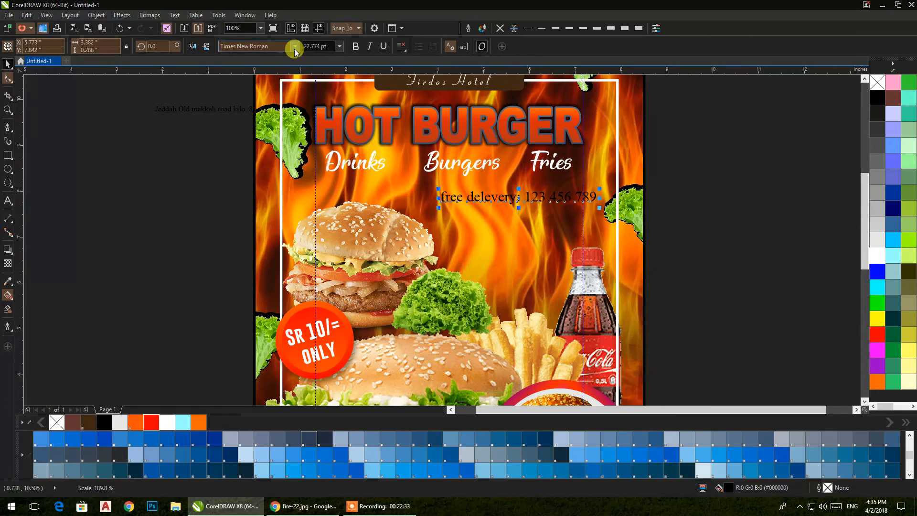
Step: Set the "free delevery" text in Big River Sample, align it to the right-hand guideline beneath the menu line and fill it with cyan
click(294, 48)
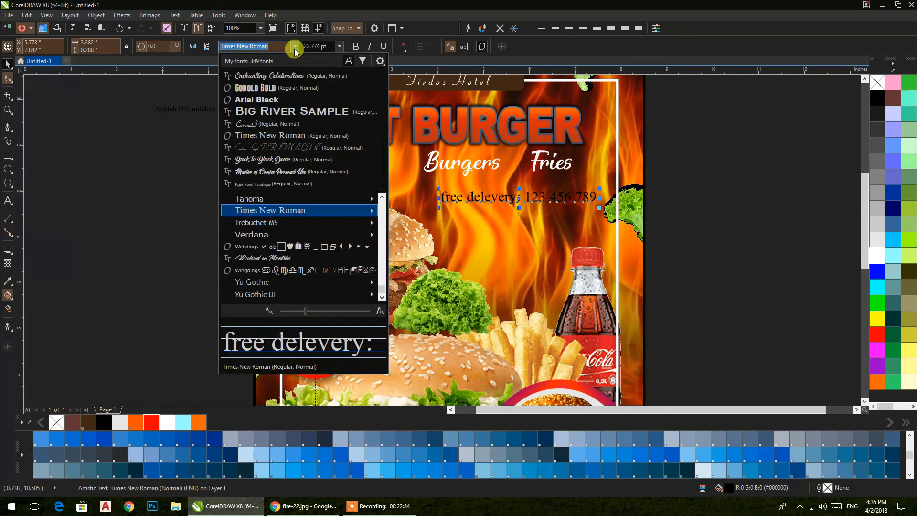
click(276, 111)
drag(484, 191, 430, 190)
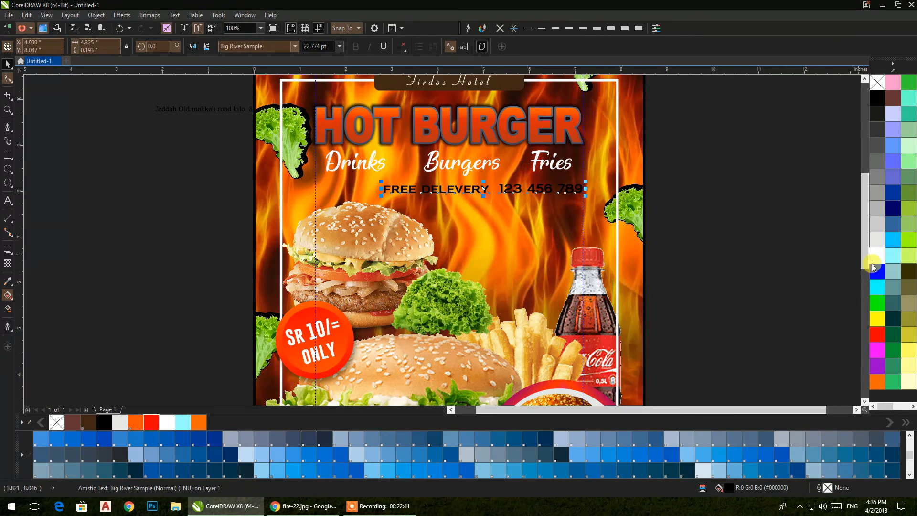
click(877, 288)
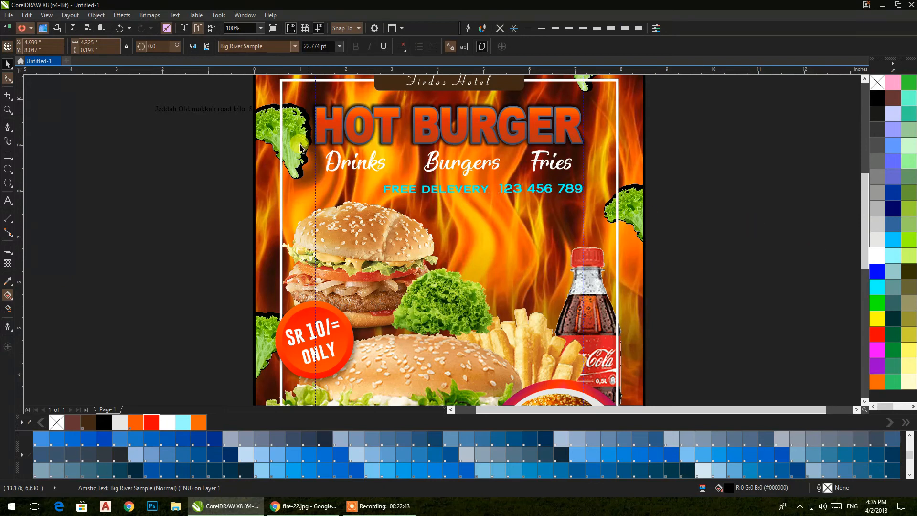
Step: Set the address text aside on the pasteboard and draw a rectangle about 3.24 × 0.504 inches across the white frame's bottom gap
drag(226, 112, 172, 272)
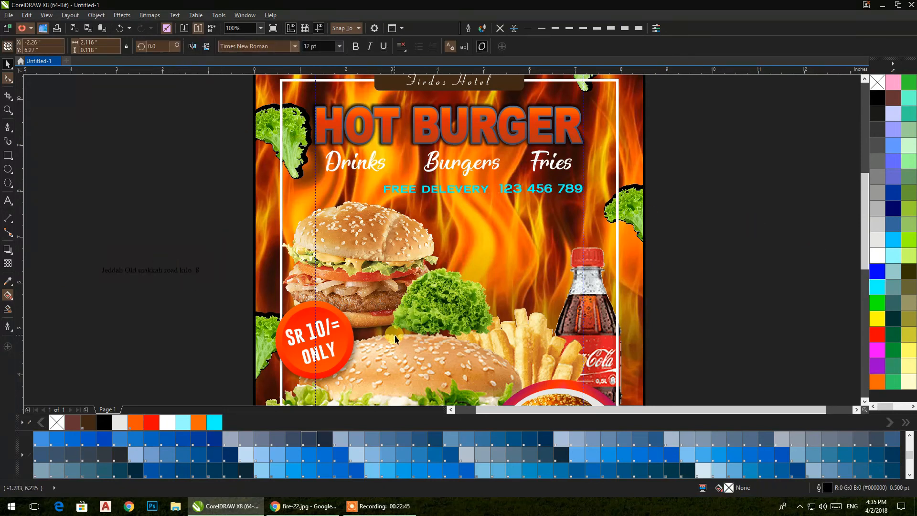
scroll(395, 336, down, 4)
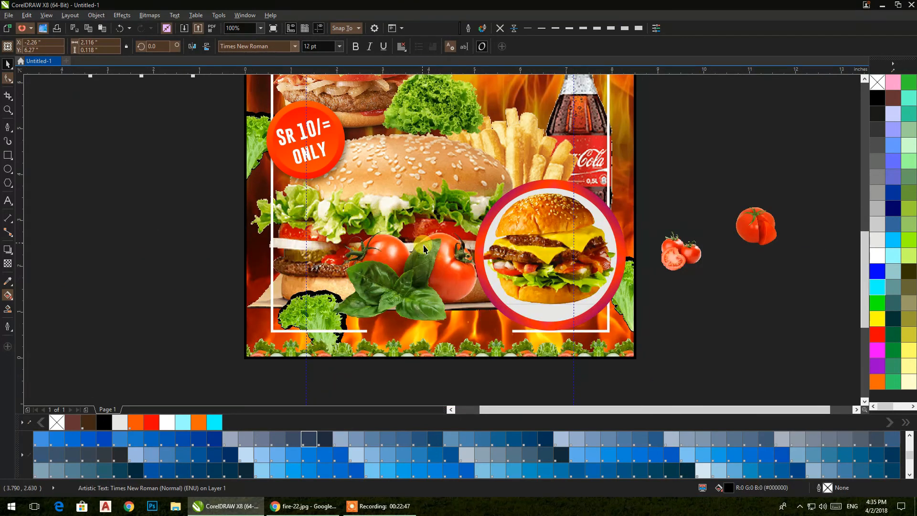
click(7, 155)
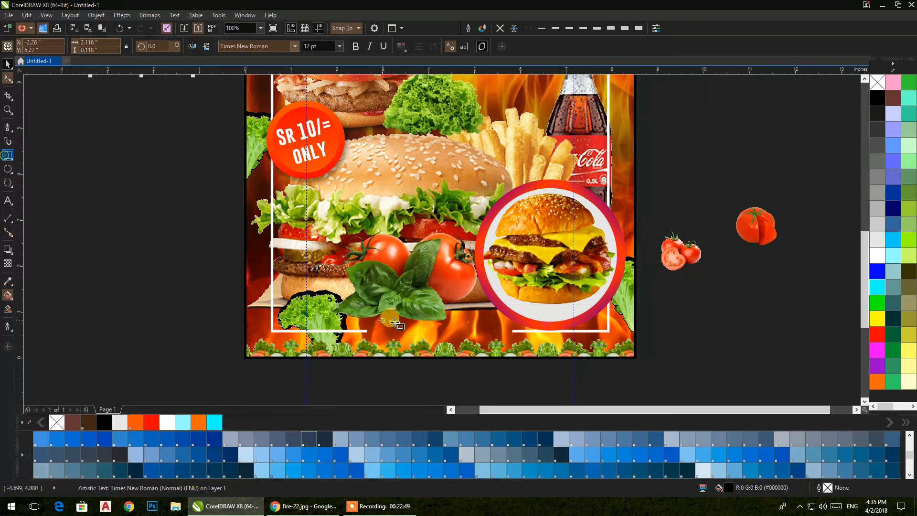
drag(366, 320, 516, 343)
Step: Round all corners of the bottom rectangle to 0.252 inches, giving it fully rounded ends
click(8, 78)
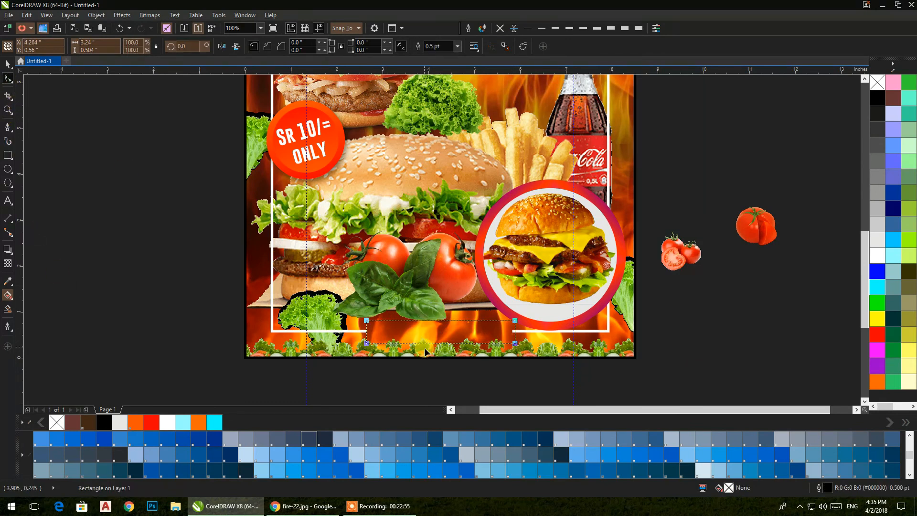
scroll(425, 352, up, 2)
drag(179, 218, 256, 223)
click(7, 64)
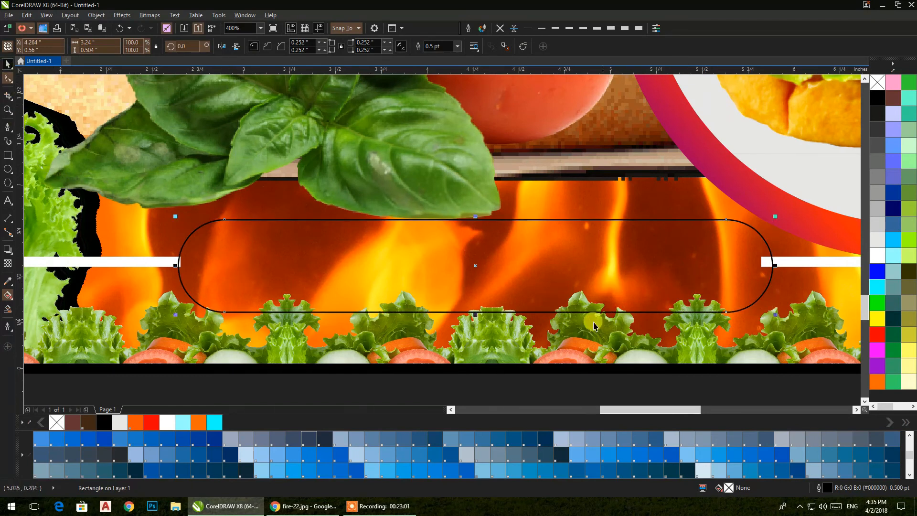
Step: Move the rounded rectangle to about X 4.255, Y 0.582 inches so it bridges the gap in the frame line
scroll(675, 286, right, 2)
scroll(686, 266, up, 1)
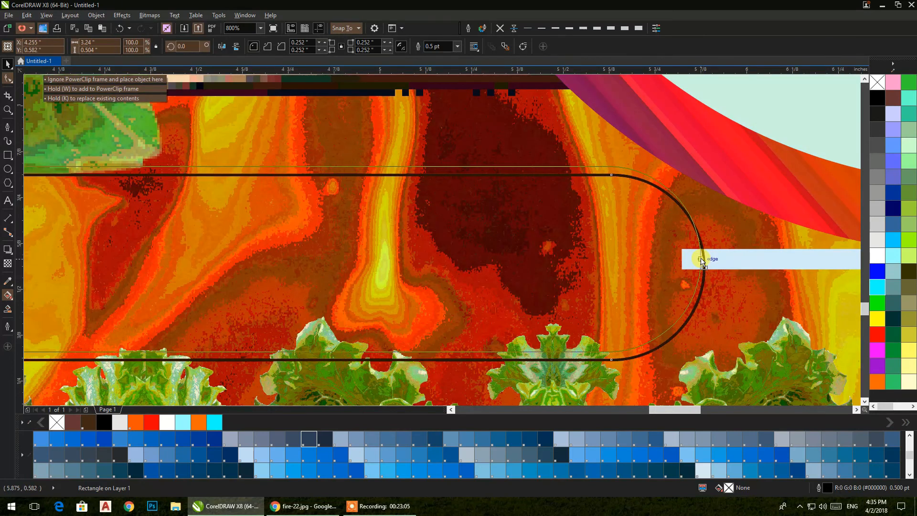
scroll(702, 262, down, 1)
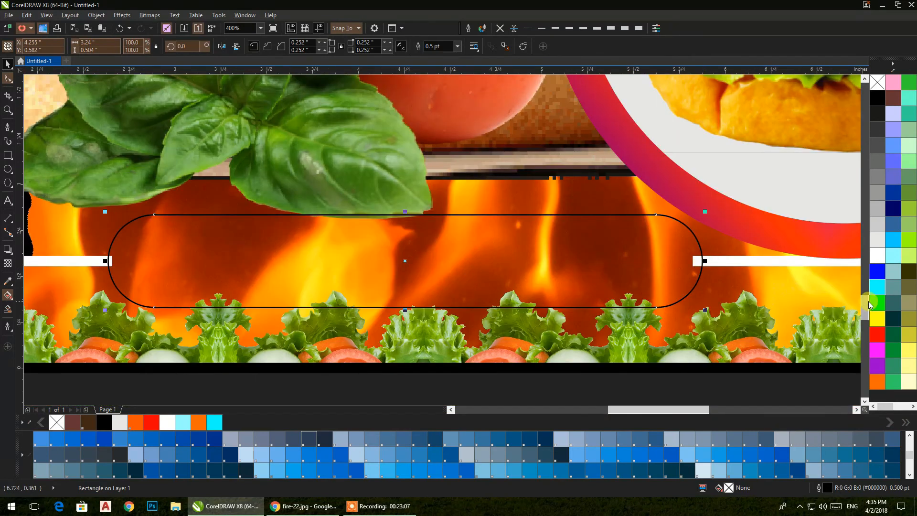
Step: Fill the rounded rectangle with white and remove its outline
click(874, 253)
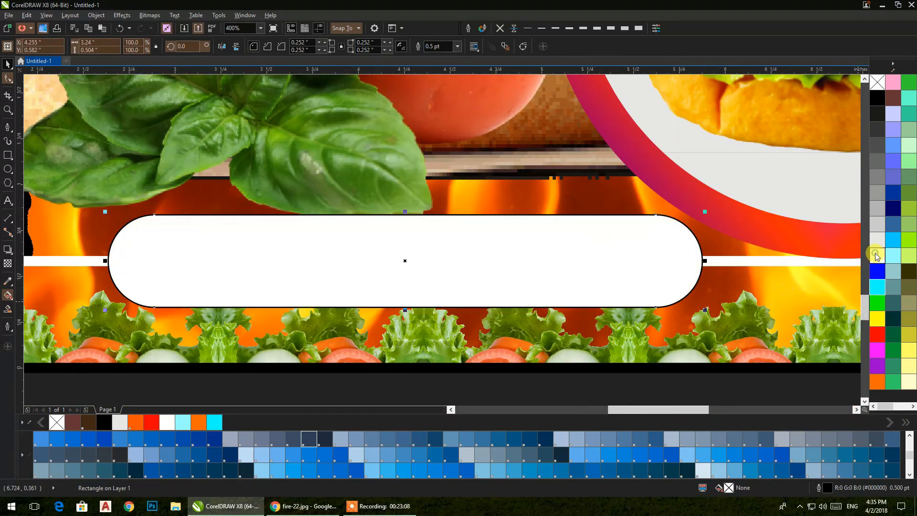
click(500, 28)
scroll(580, 337, down, 2)
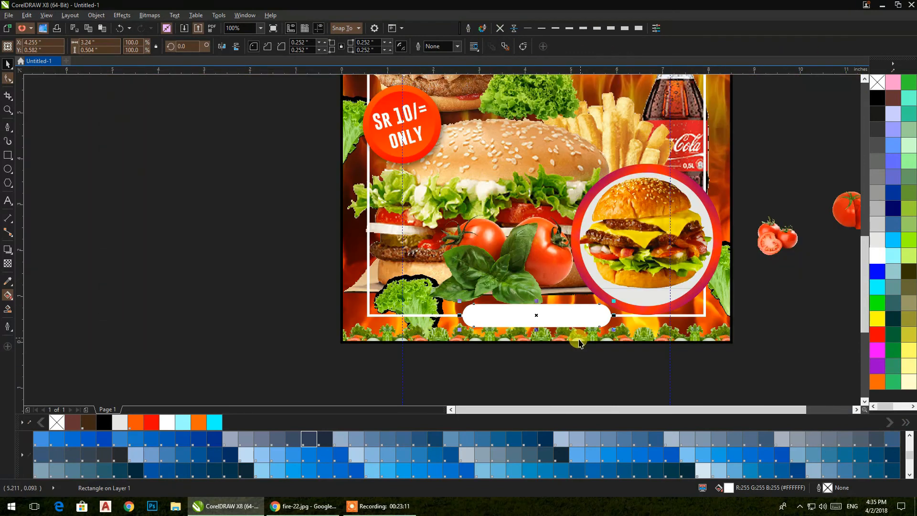
click(561, 370)
Step: Centre the address text horizontally and vertically on the white rounded rectangle
drag(506, 281, 561, 347)
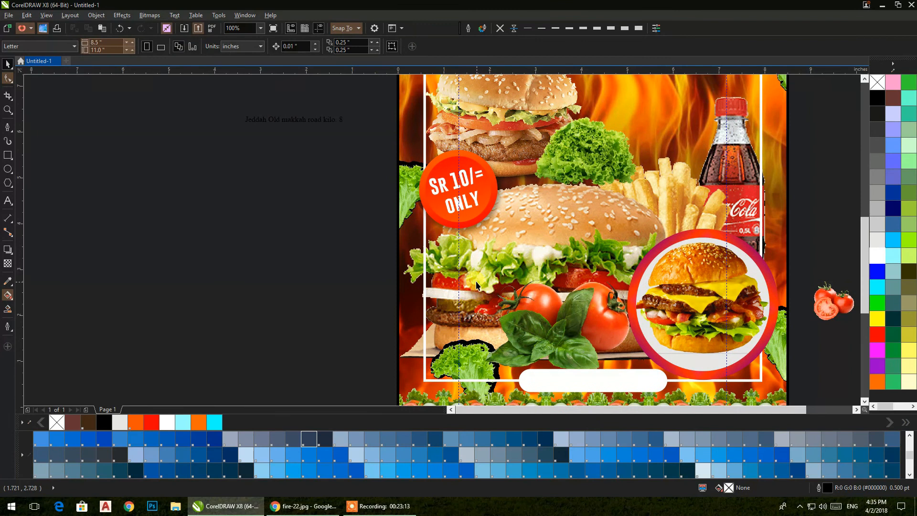
scroll(476, 282, down, 1)
click(400, 201)
shift+click(523, 330)
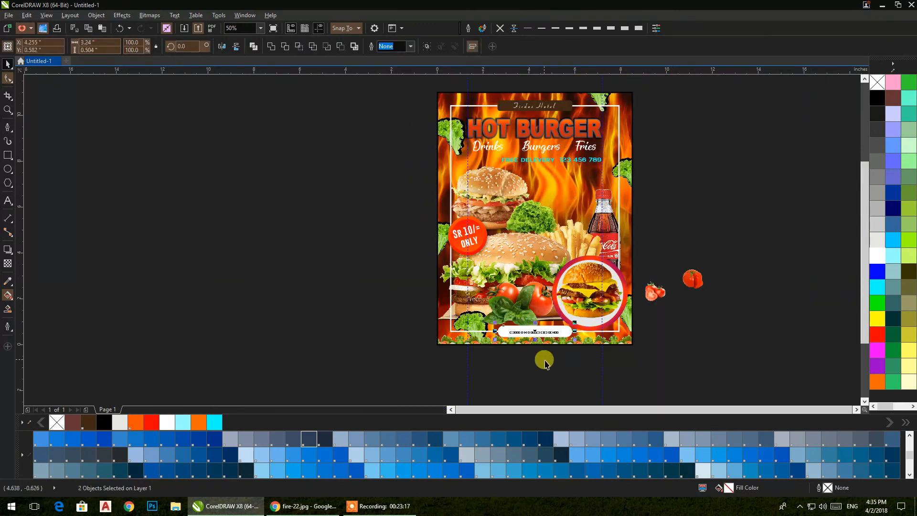
click(583, 364)
drag(501, 318, 503, 318)
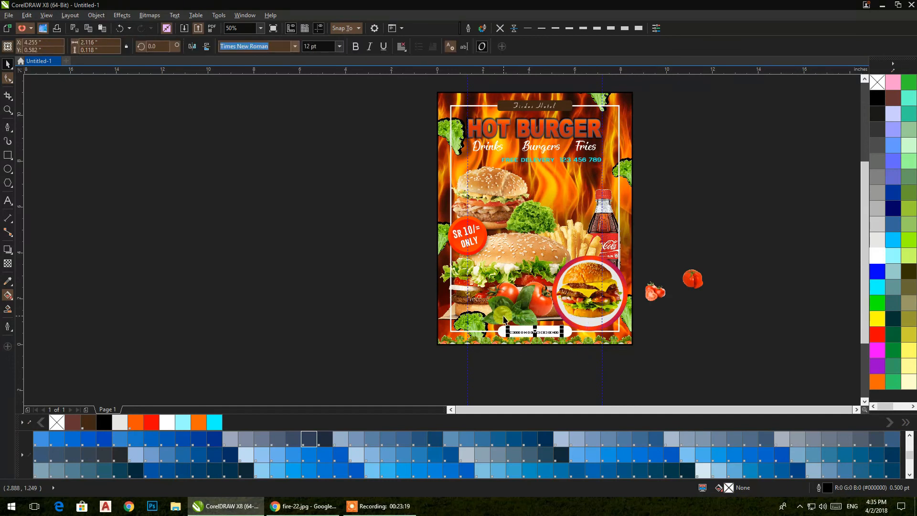
Step: Try to send the white rounded rectangle to the back of the page
right_click(523, 335)
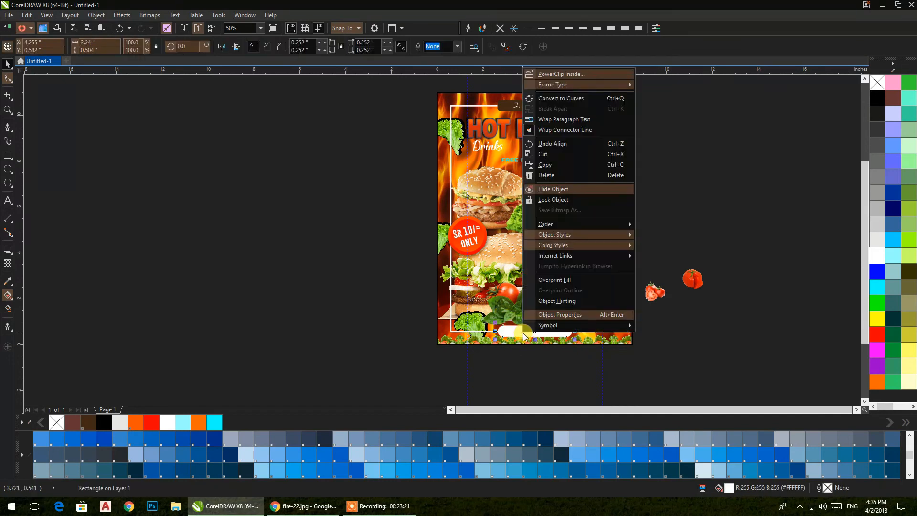
mouse_move(583, 235)
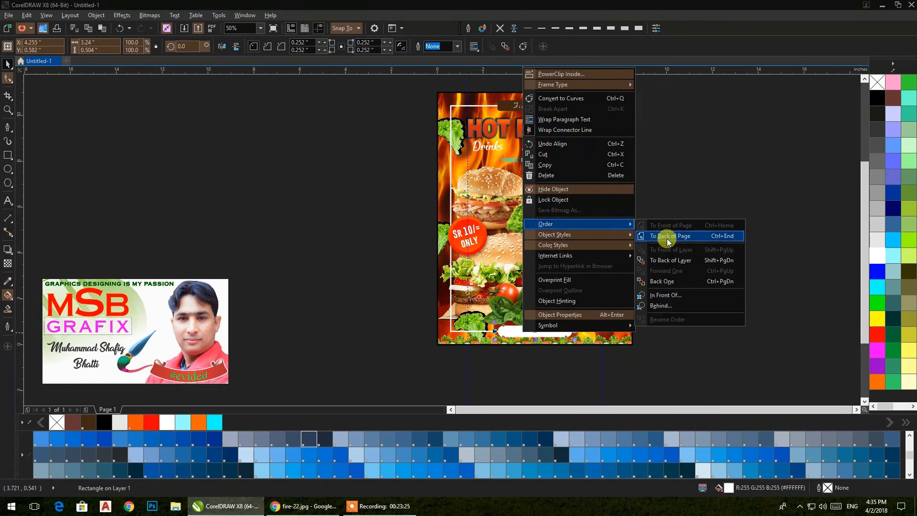
click(666, 238)
Step: Bring the address text to the front of the page, above the white rounded rectangle
scroll(532, 354, up, 1)
drag(632, 380, 471, 275)
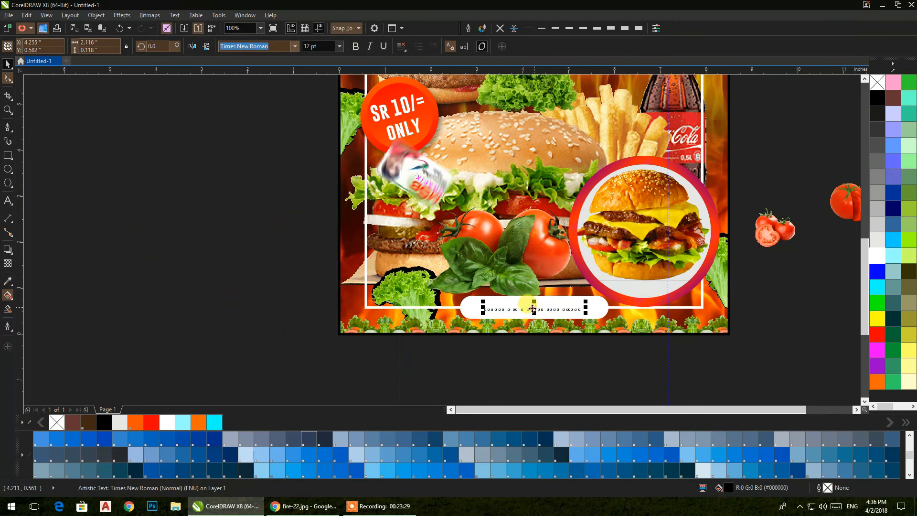
right_click(532, 309)
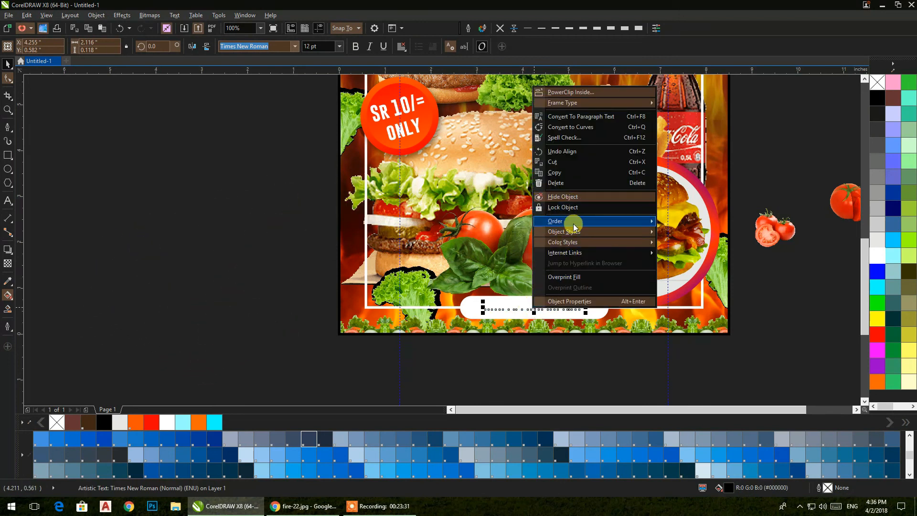
mouse_move(573, 224)
click(684, 222)
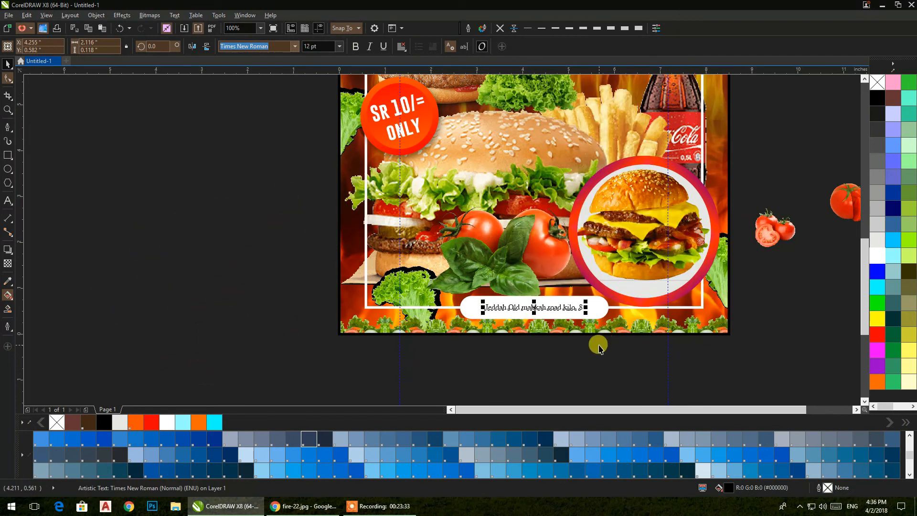
click(589, 364)
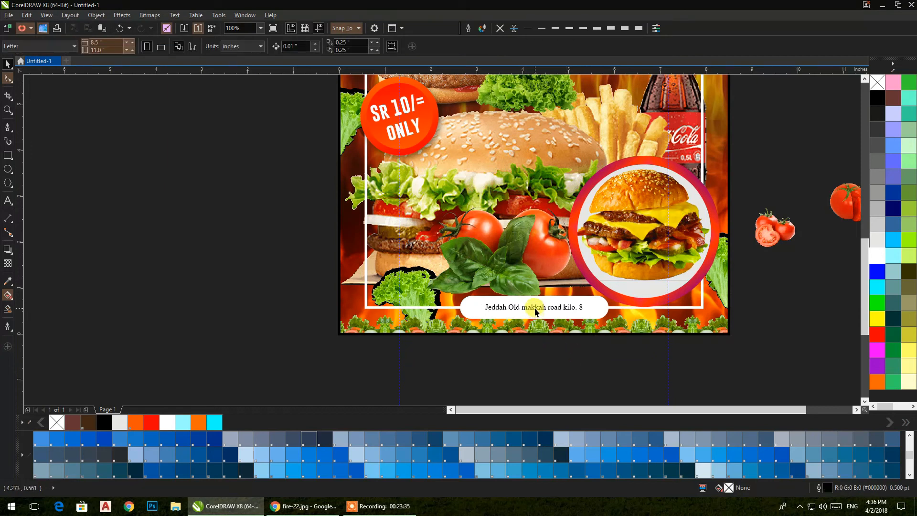
Step: Change the address text's capitalization to Title Case
click(535, 307)
click(270, 45)
click(175, 16)
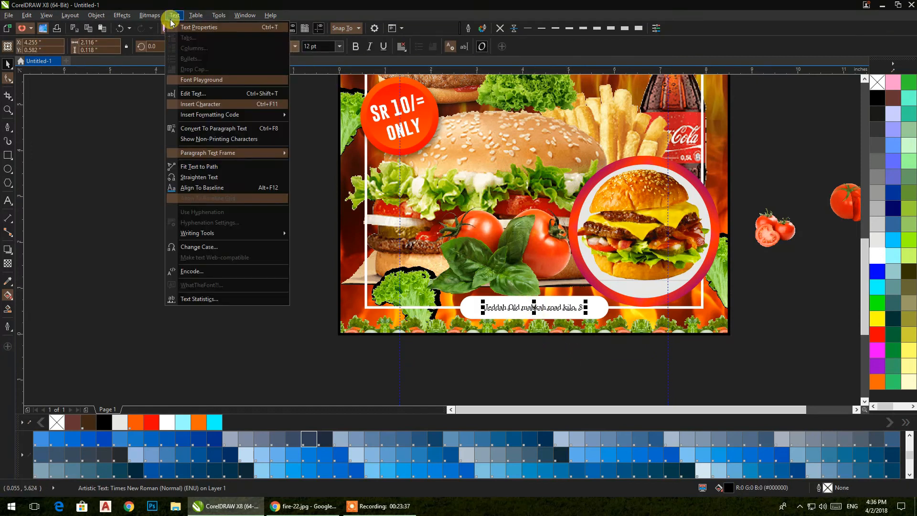
click(202, 243)
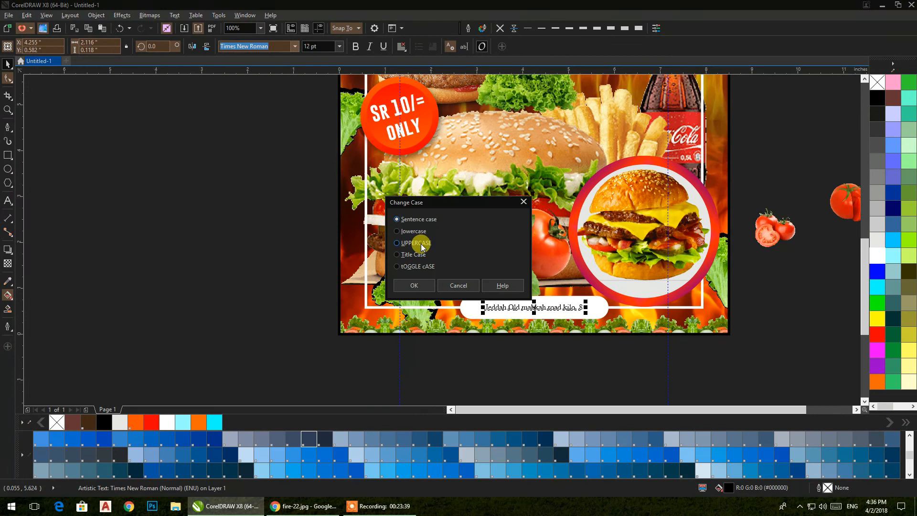
click(414, 255)
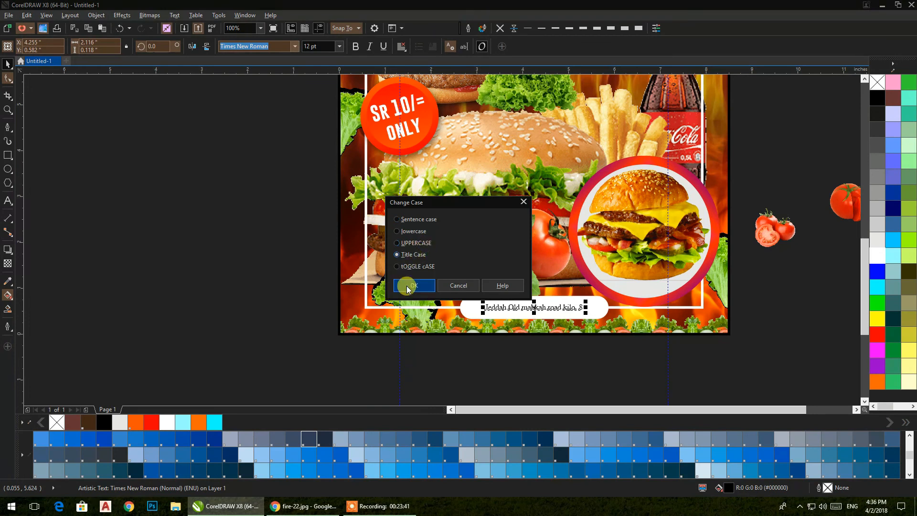
click(408, 286)
Step: Set the address text's font to Verdana and make it bold
click(296, 46)
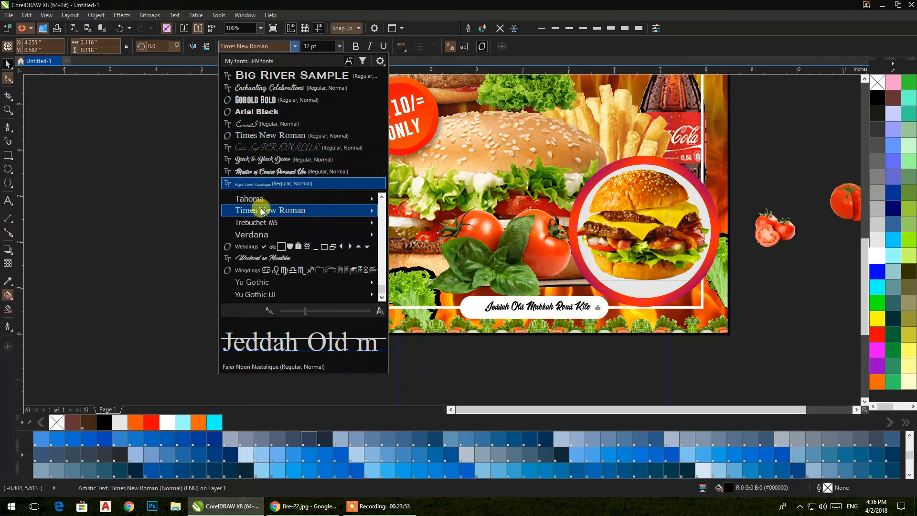
click(262, 234)
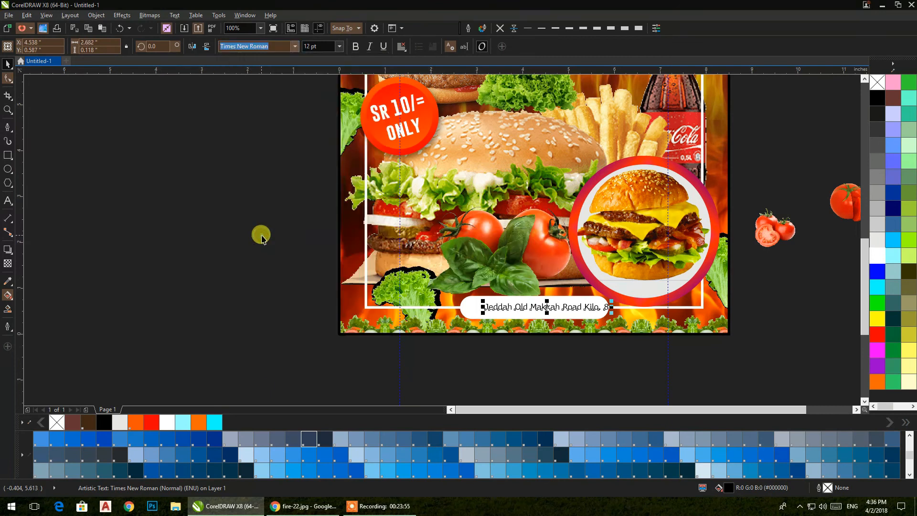
click(353, 48)
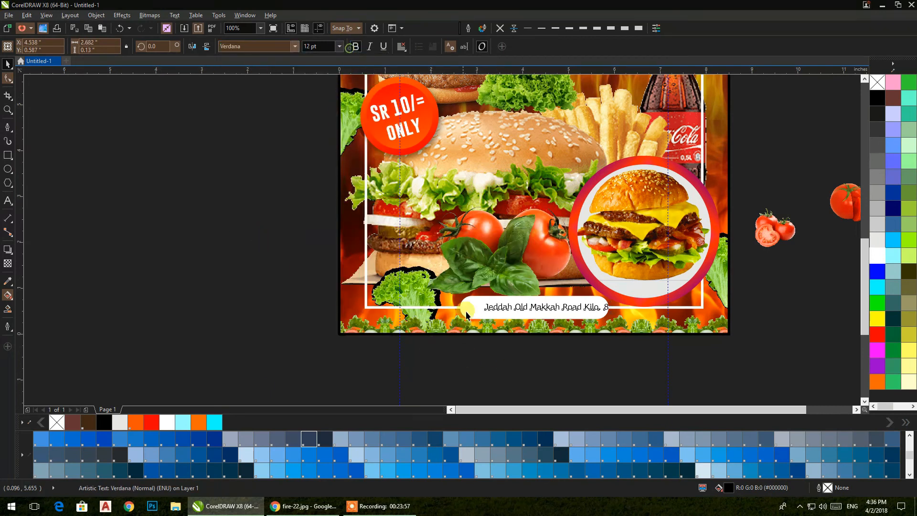
Step: Center the address text within the white rounded rectangle near the flyer's lower edge
shift+click(468, 315)
key(e)
click(493, 377)
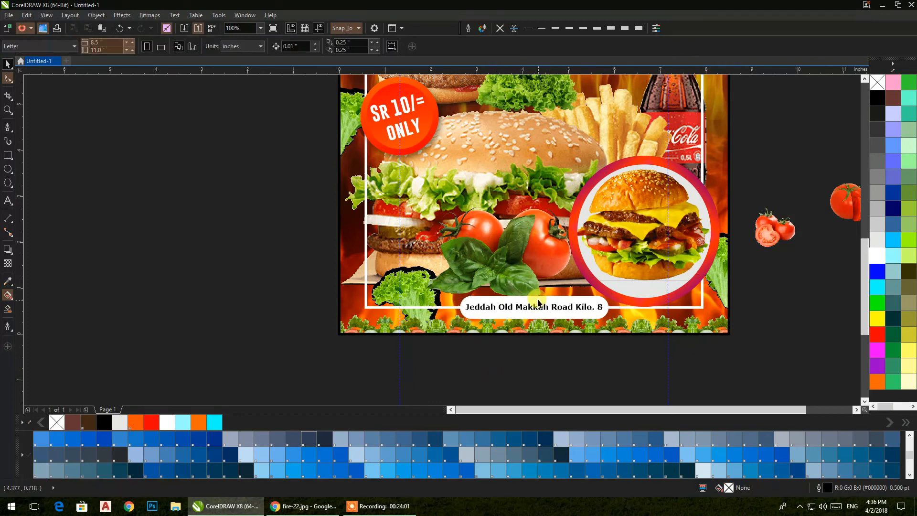
scroll(538, 302, up, 2)
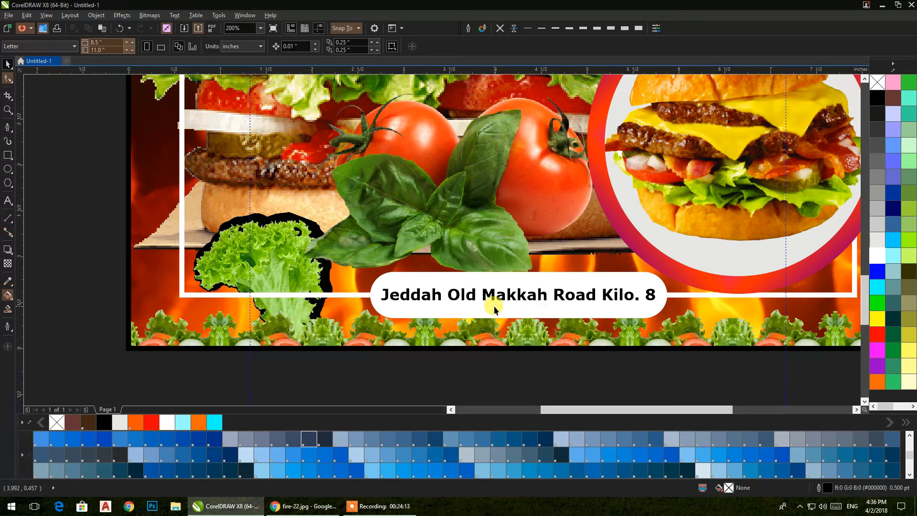
click(457, 300)
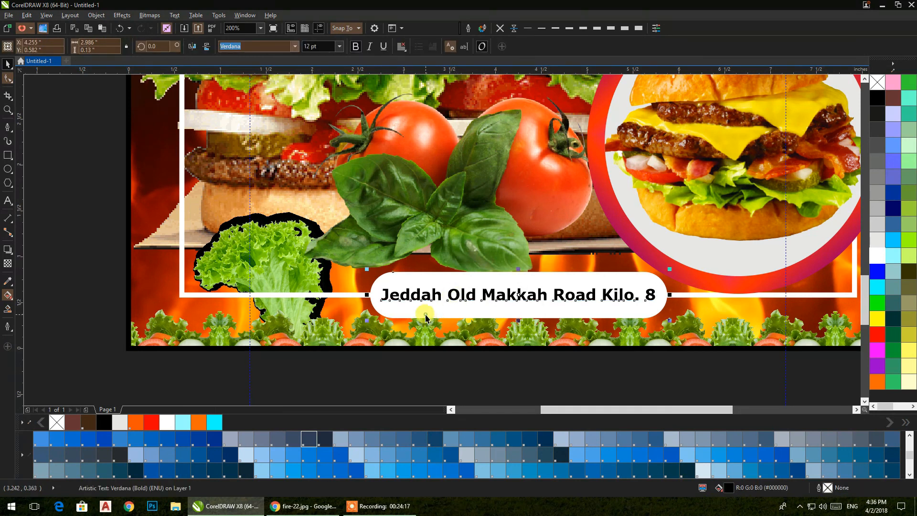
shift+click(426, 316)
click(446, 370)
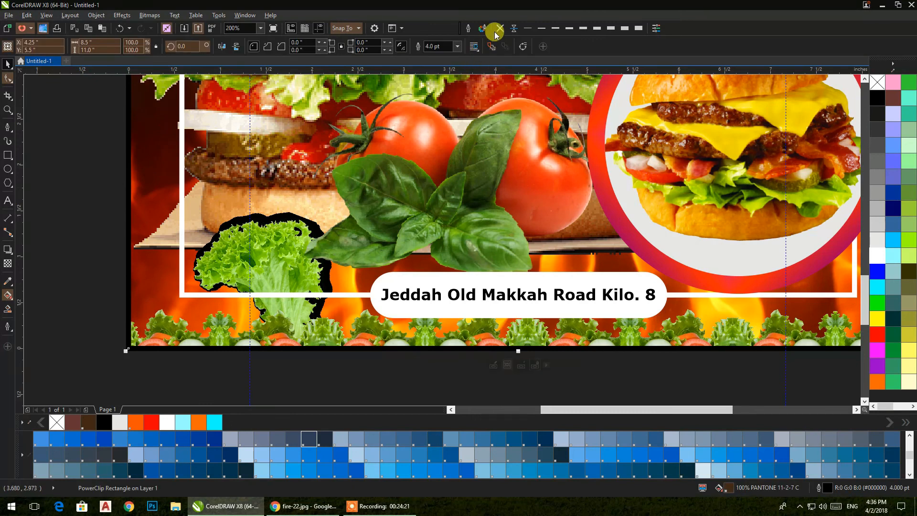
Step: Remove the black outline from the PowerClip rectangle that holds the flame background
click(228, 148)
click(109, 179)
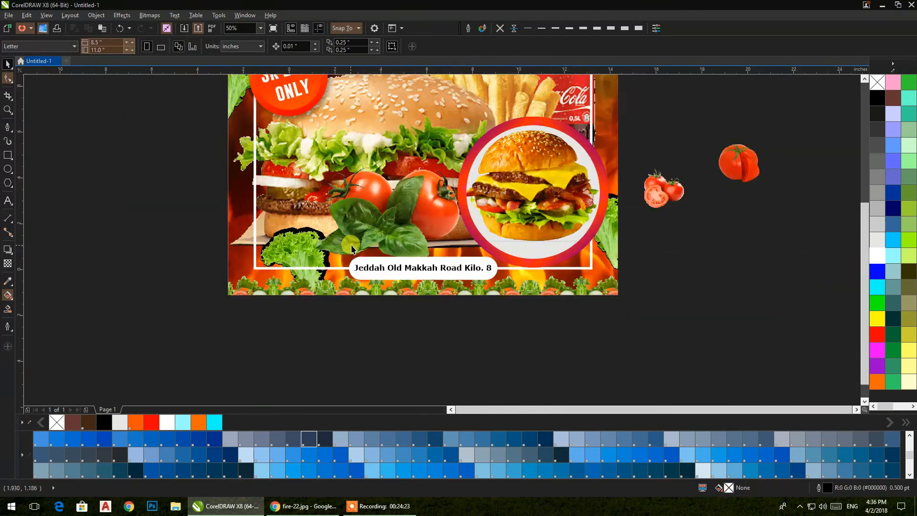
scroll(334, 229, down, 2)
drag(618, 336, 492, 264)
click(492, 264)
Step: Recolor the gradient of the border shape behind the HOT BURGER title, with navy at the lower end and blue at the upper end
scroll(404, 152, up, 2)
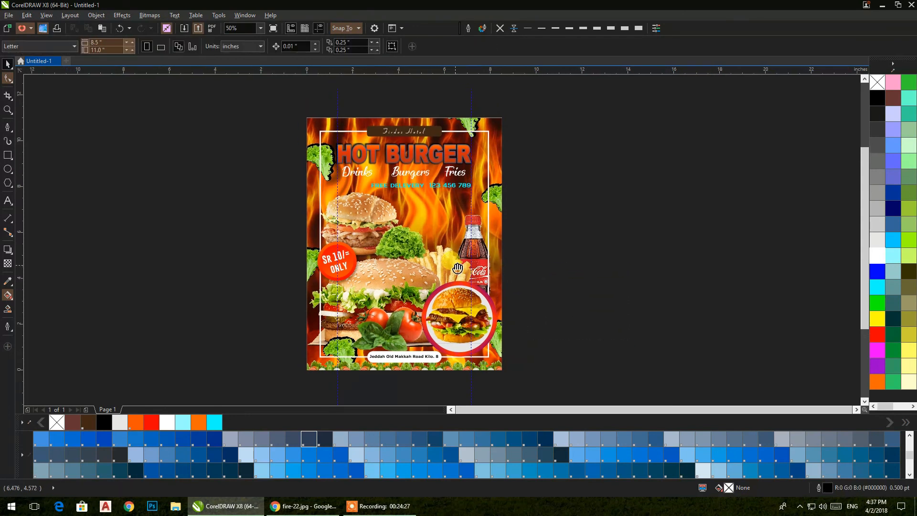
scroll(399, 159, up, 1)
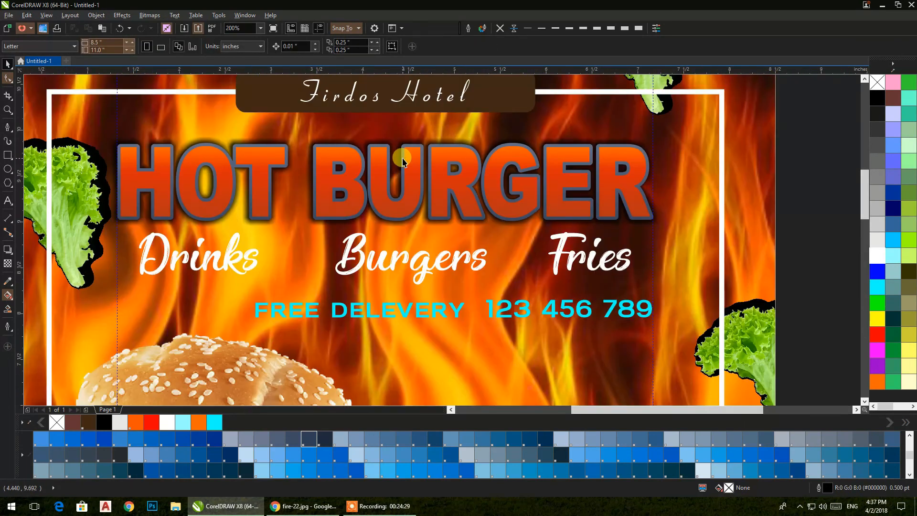
click(403, 161)
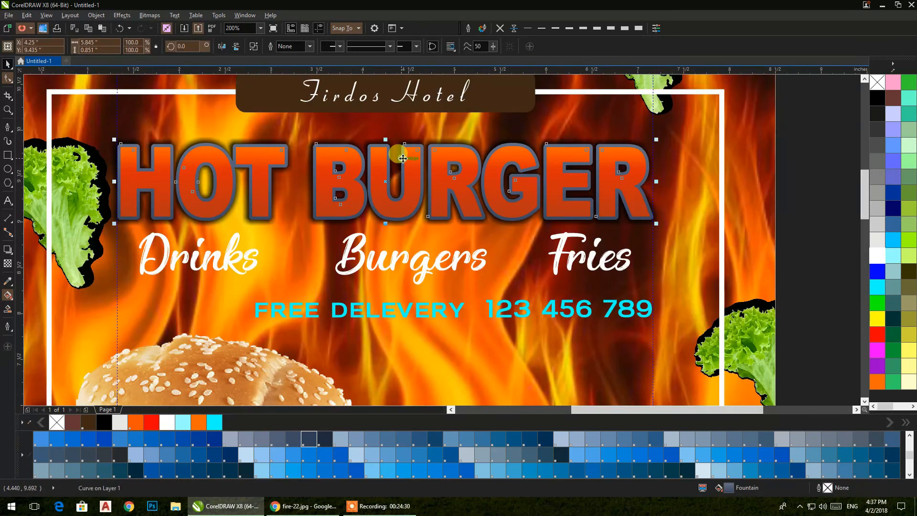
click(9, 293)
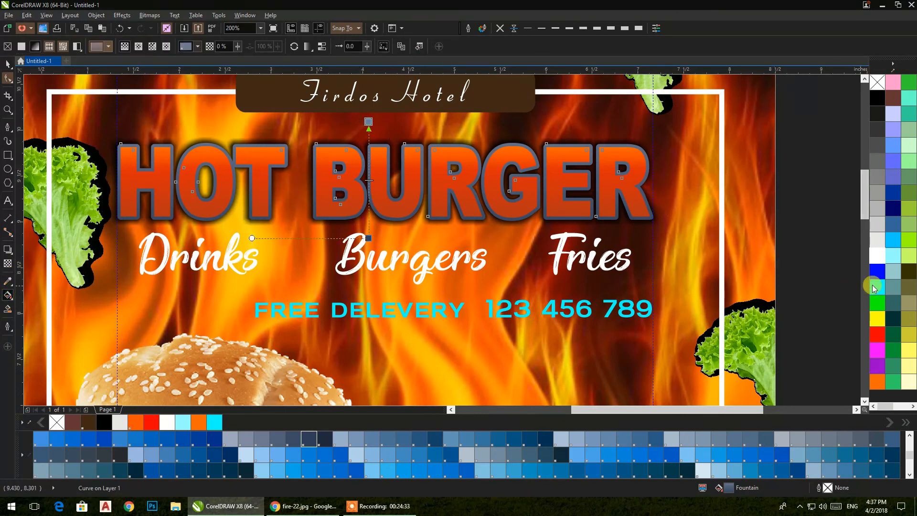
drag(893, 208, 369, 239)
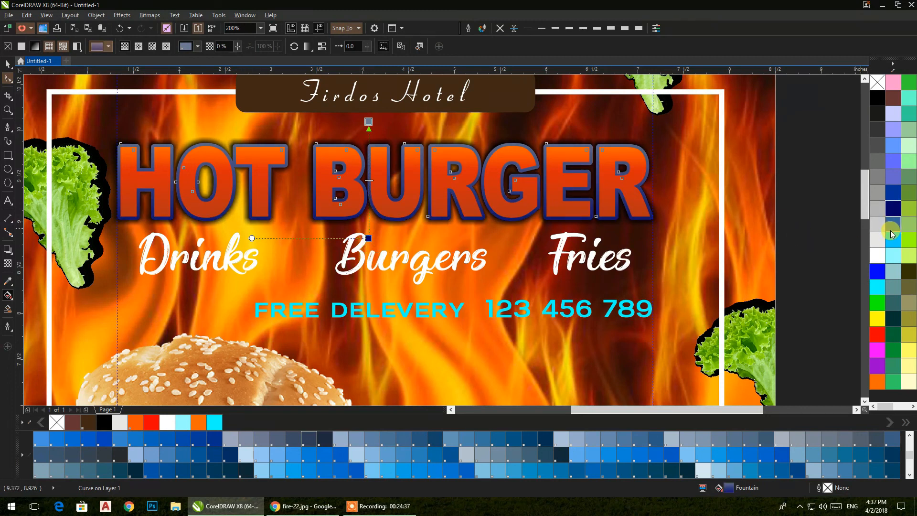
drag(878, 276, 461, 179)
drag(377, 123, 368, 121)
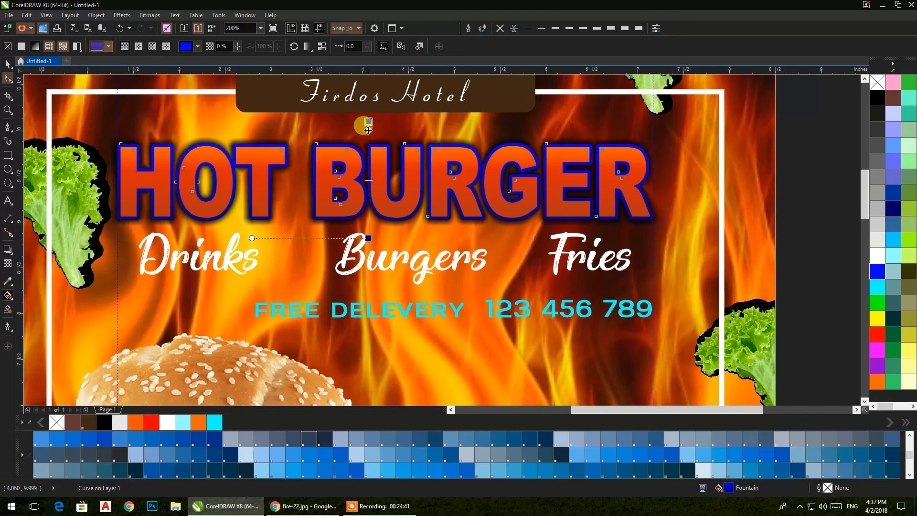
click(5, 69)
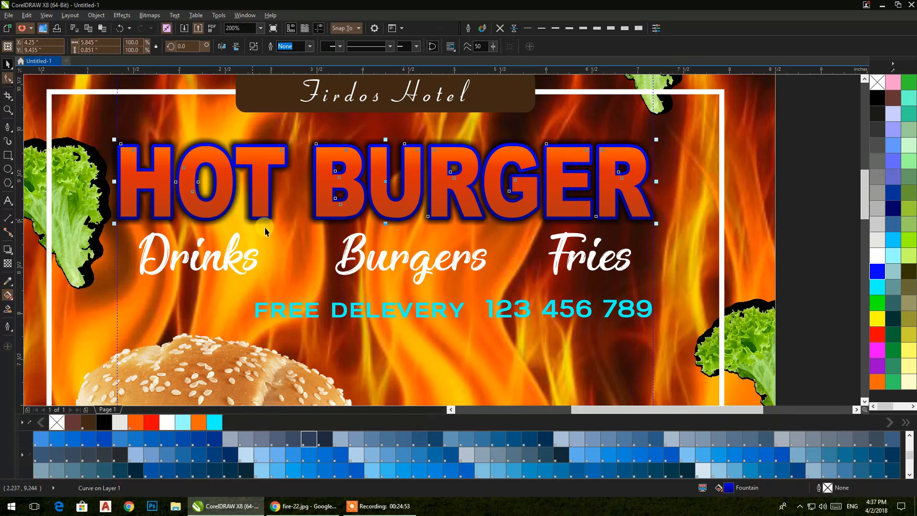
Step: Fill the brown rounded rectangle behind the Firdos Hotel name with white
scroll(315, 220, down, 2)
drag(326, 261, 379, 183)
scroll(356, 208, down, 1)
click(568, 228)
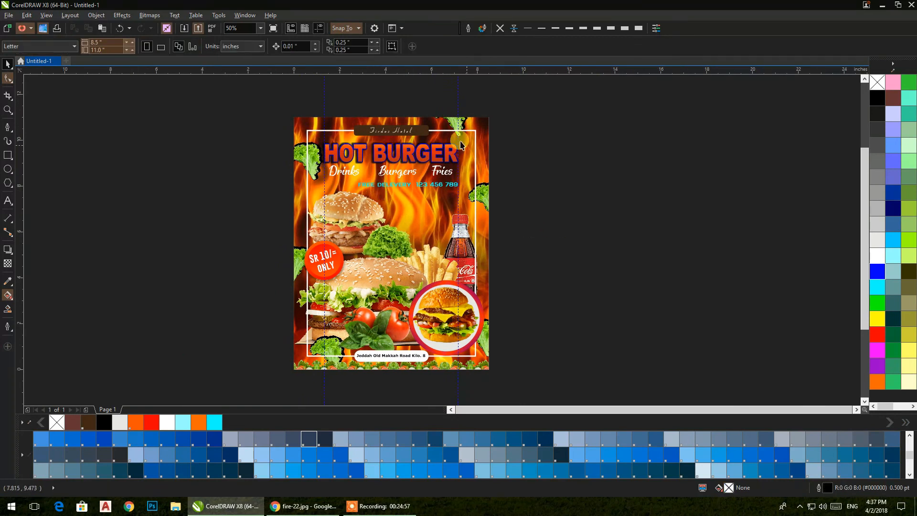
scroll(420, 138, up, 2)
click(433, 124)
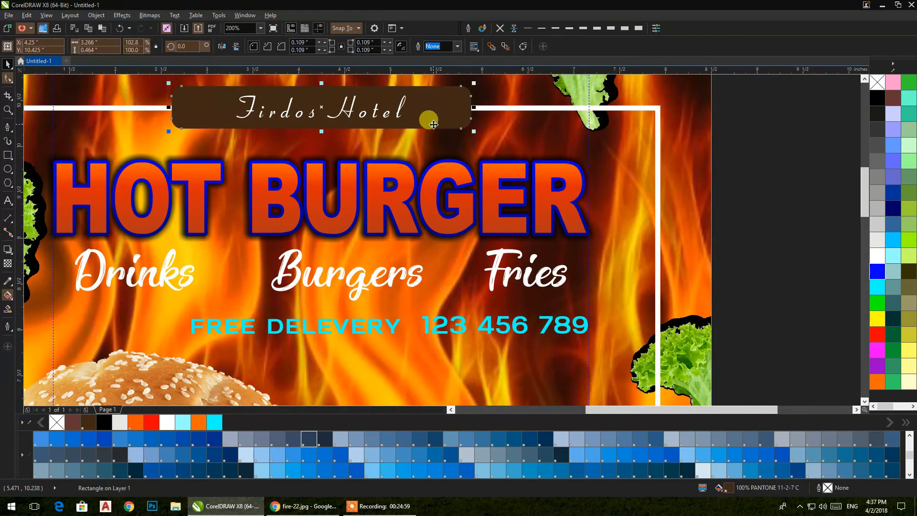
click(875, 257)
click(731, 140)
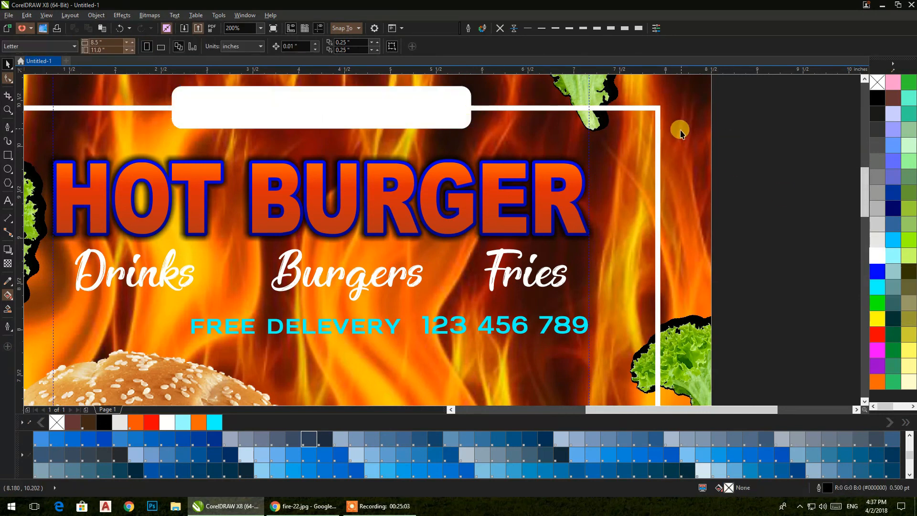
Step: Color the Firdos Hotel text black on its white rounded rectangle
drag(680, 130, 721, 251)
drag(185, 105, 506, 267)
right_click(874, 85)
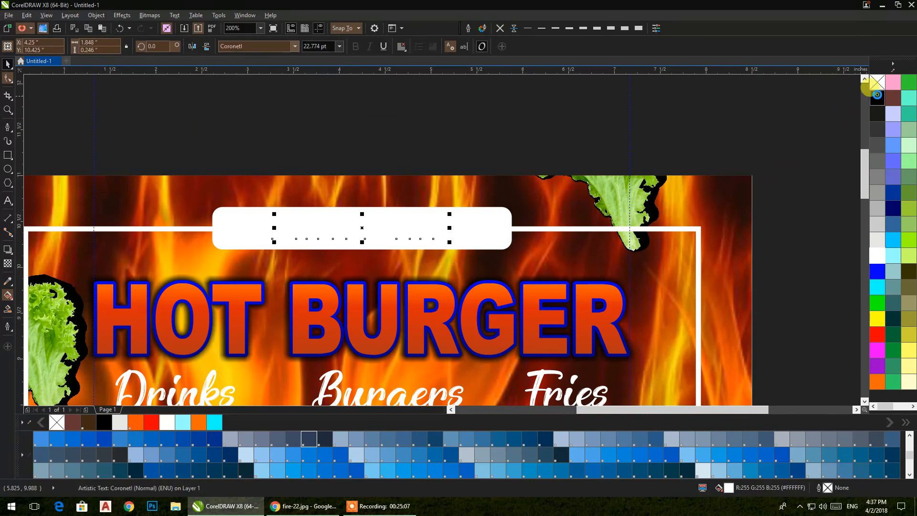
click(877, 97)
click(612, 141)
scroll(358, 254, down, 3)
drag(358, 254, 385, 236)
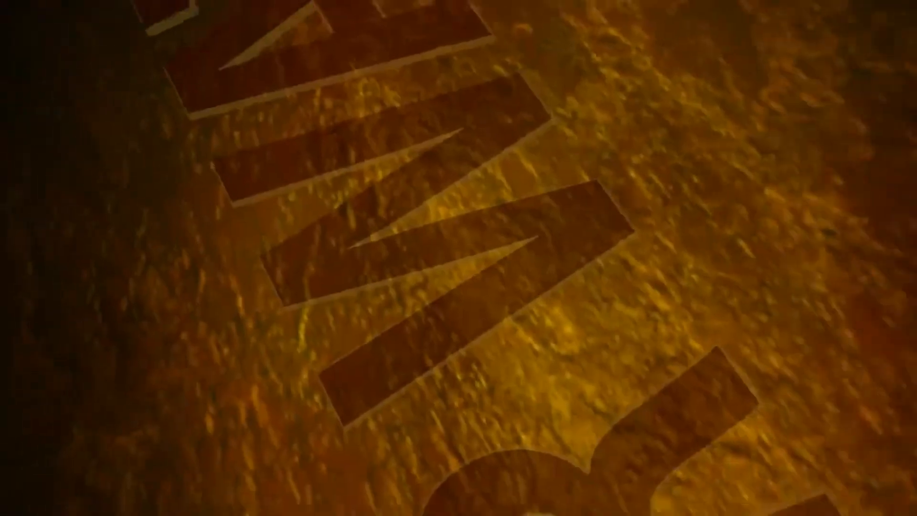